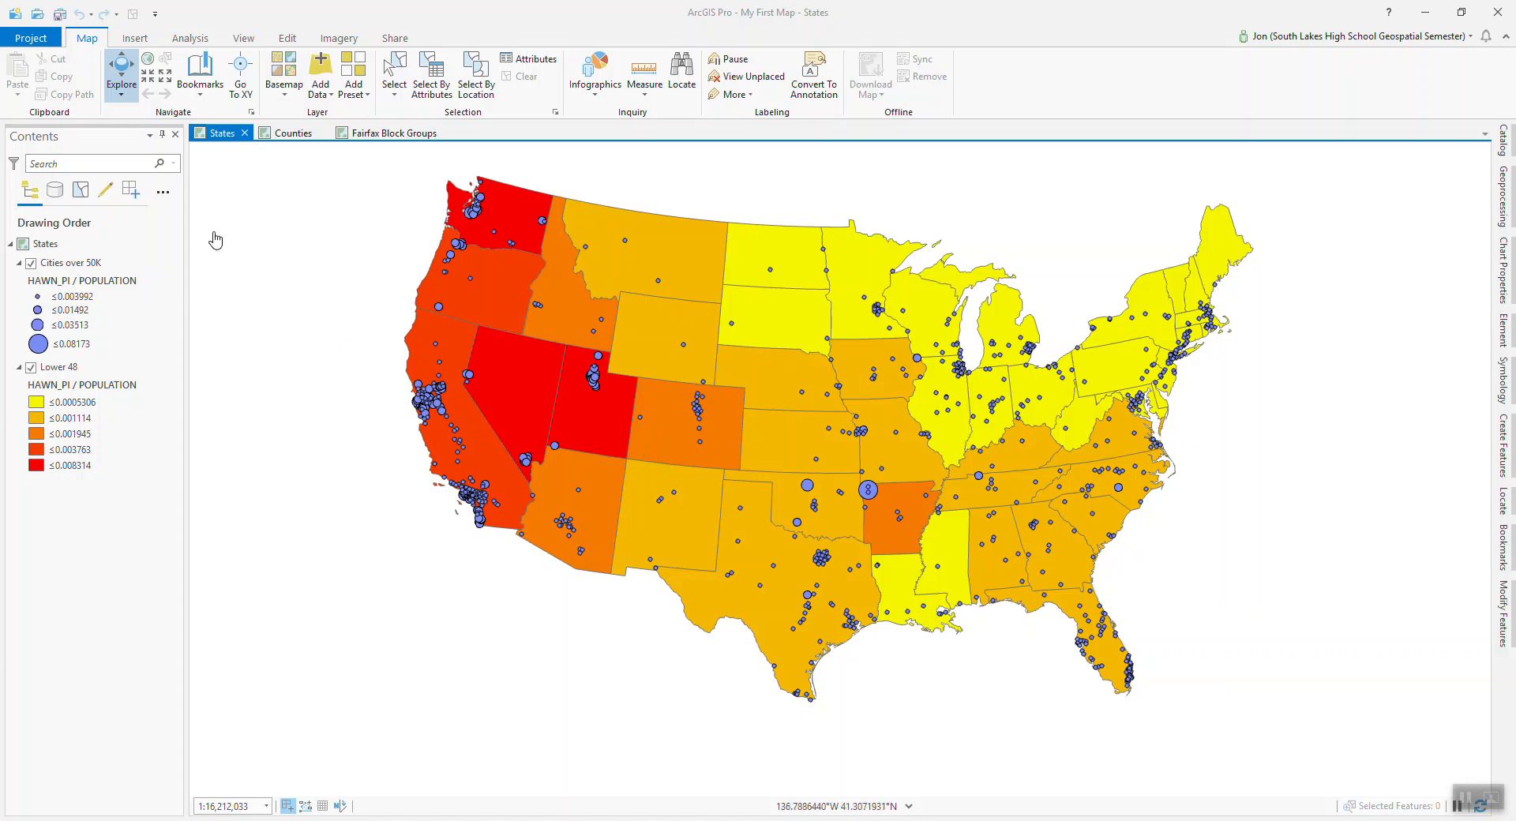
Create a new ANSI landscape layout at Letter size (8.5" × 11") after checking the Counties and Fairfax Block Groups maps.
left_click(302, 134)
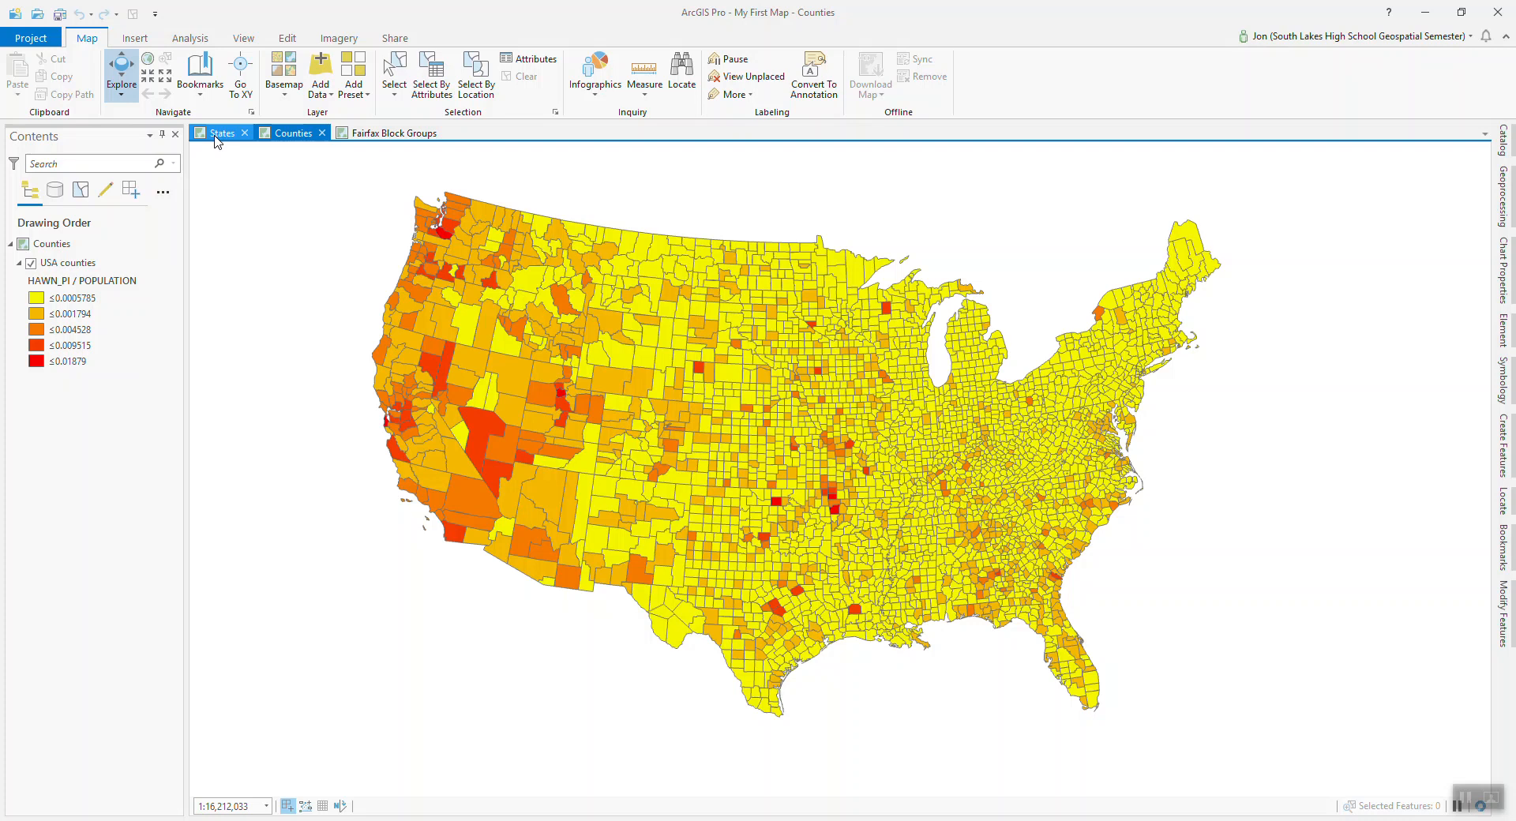
left_click(386, 134)
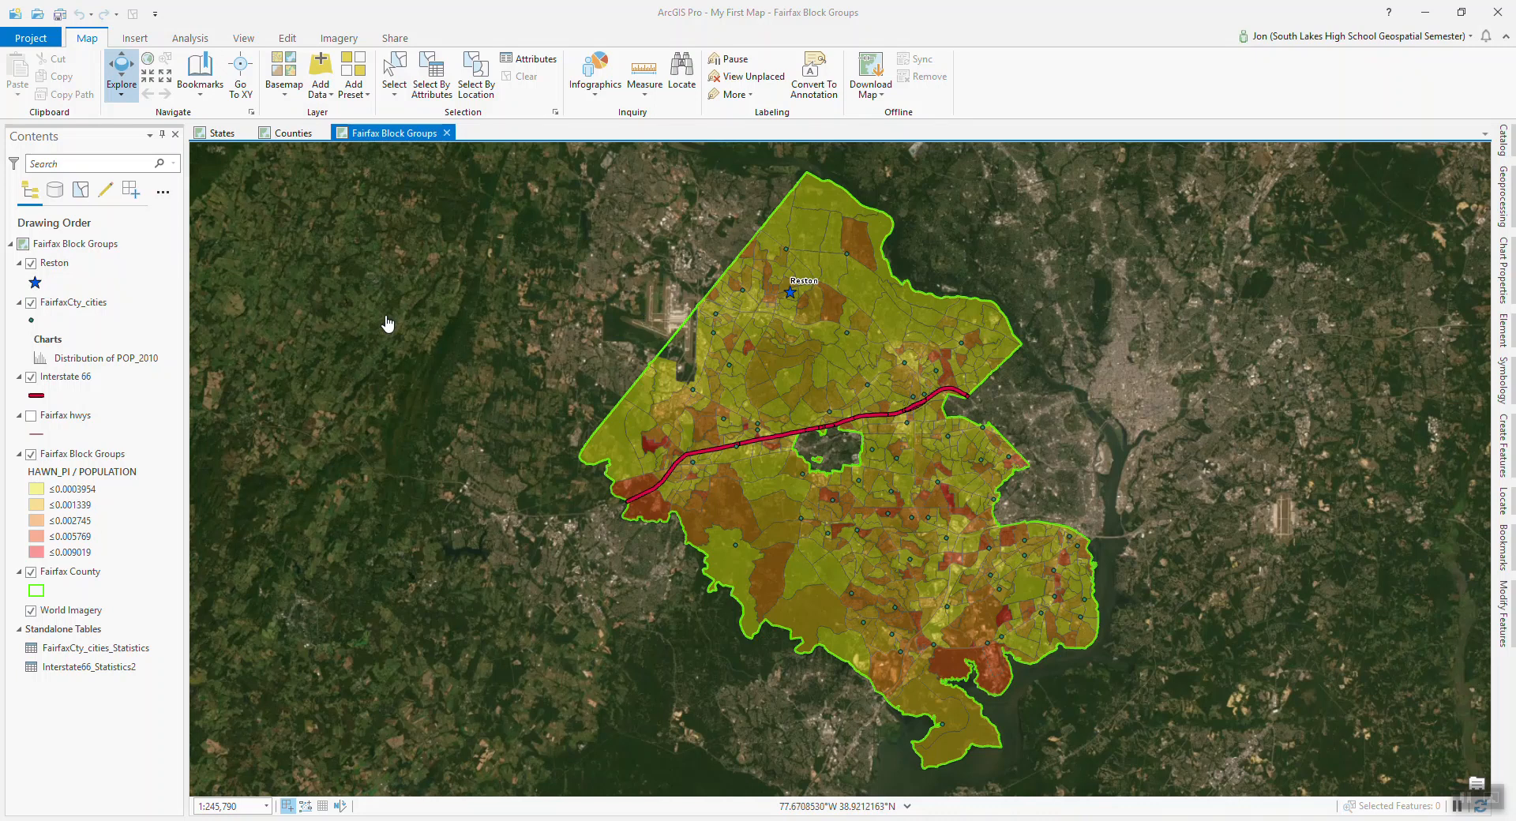
left_click(221, 134)
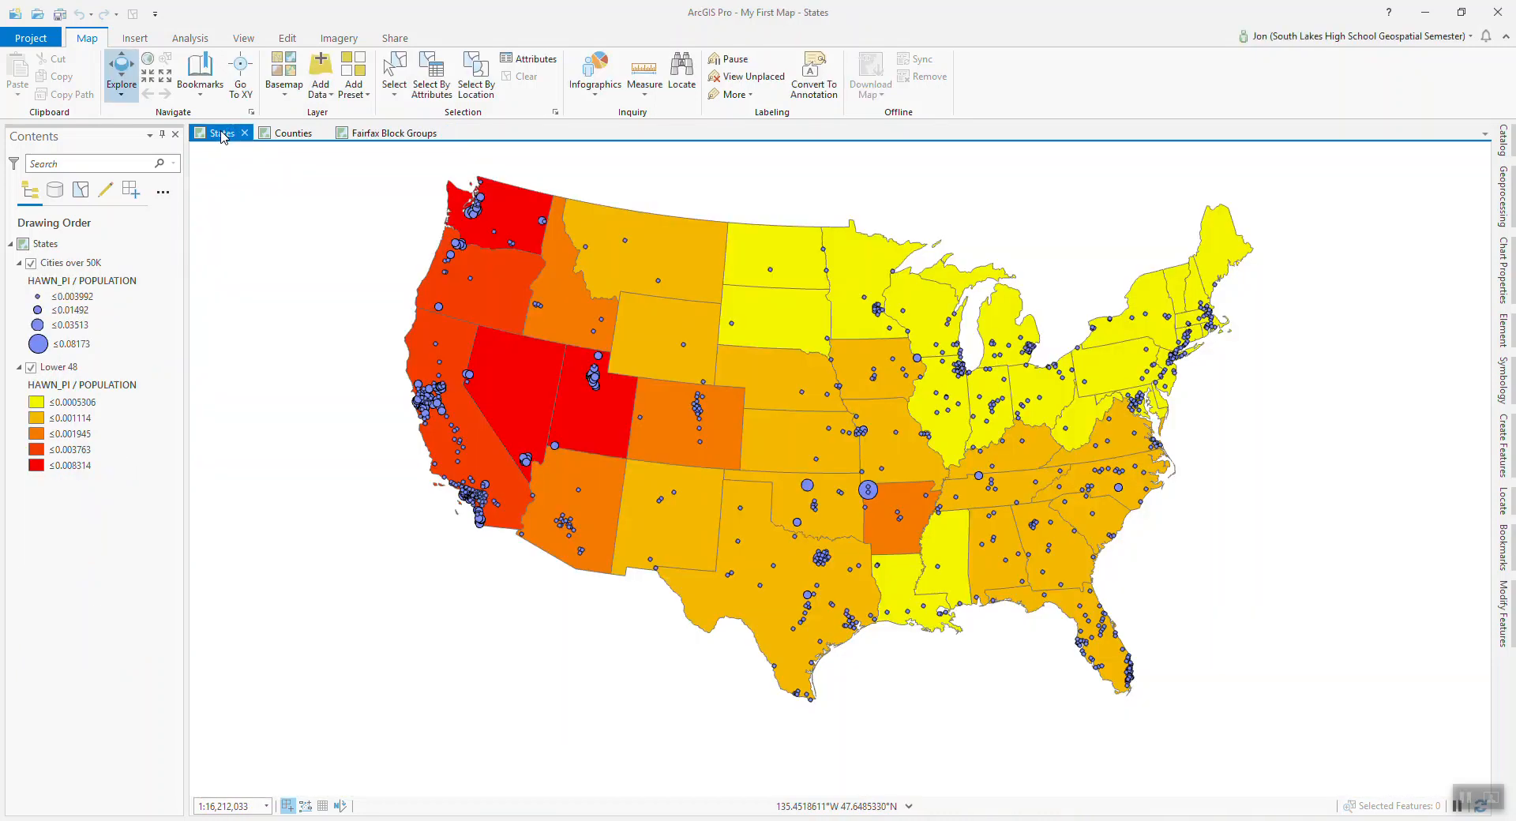
left_click(136, 38)
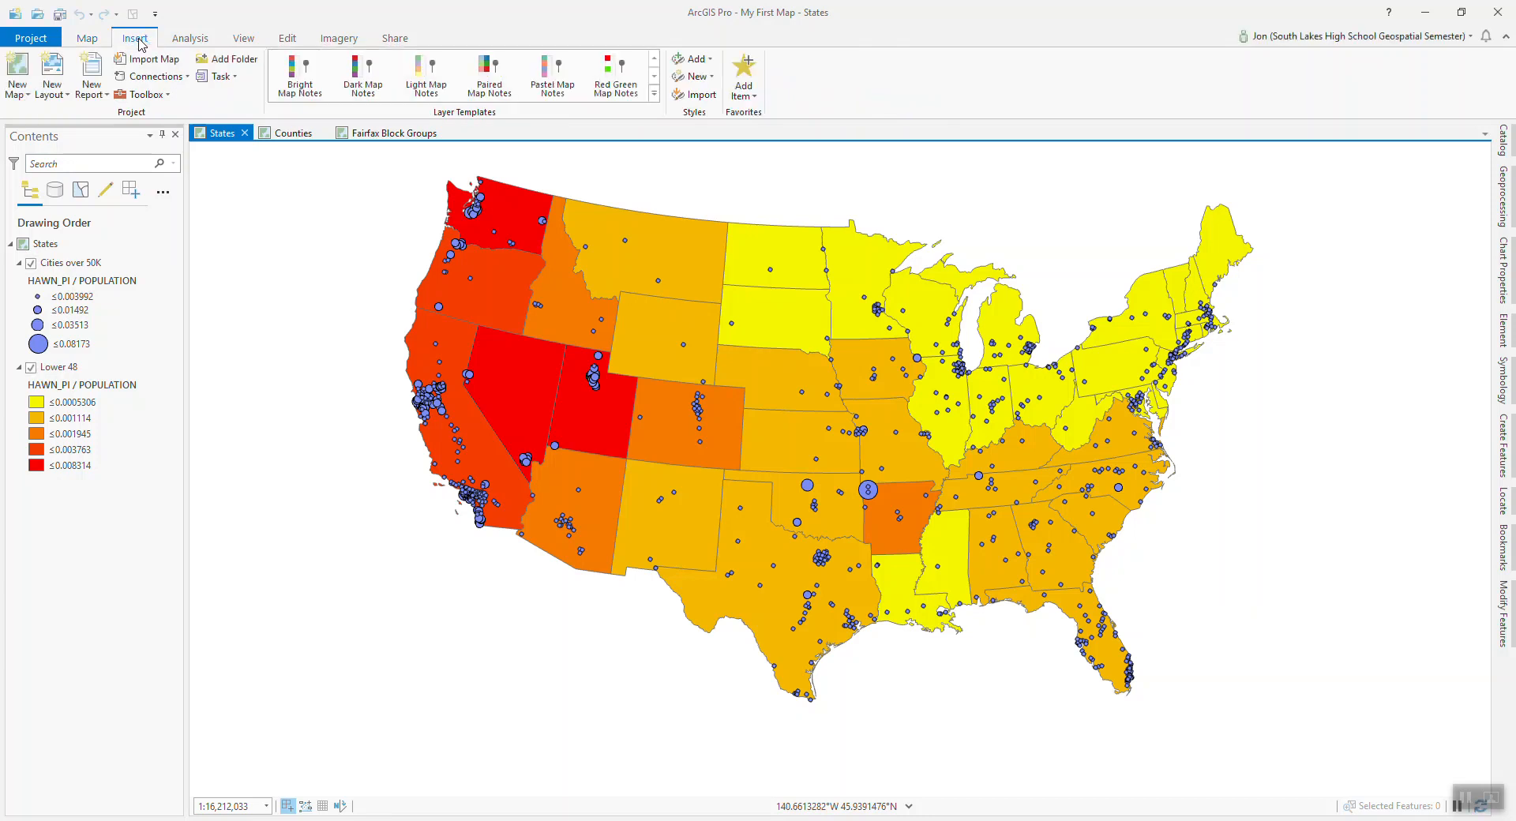
left_click(58, 74)
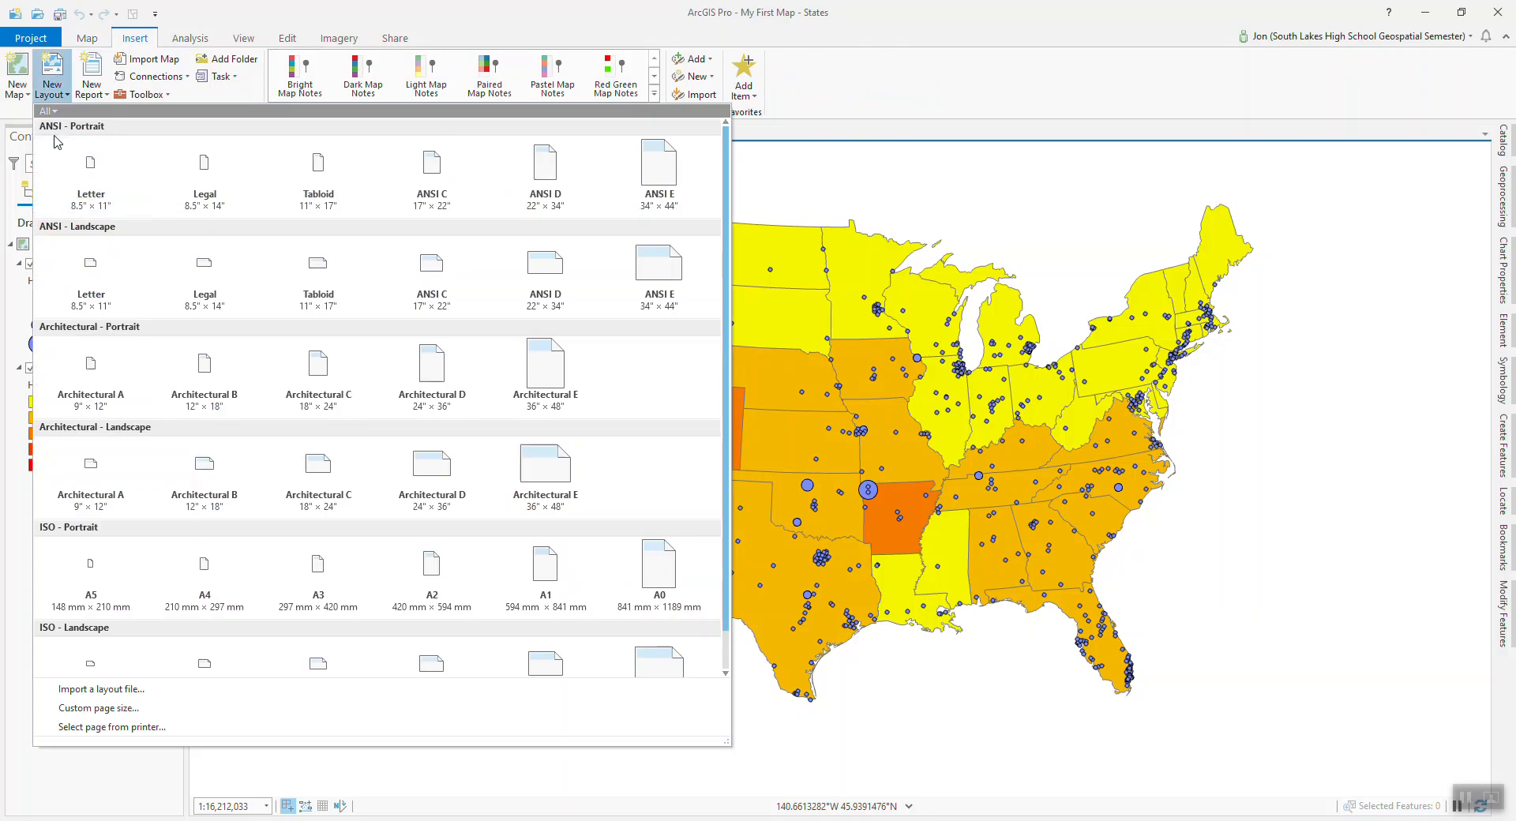
left_click(93, 276)
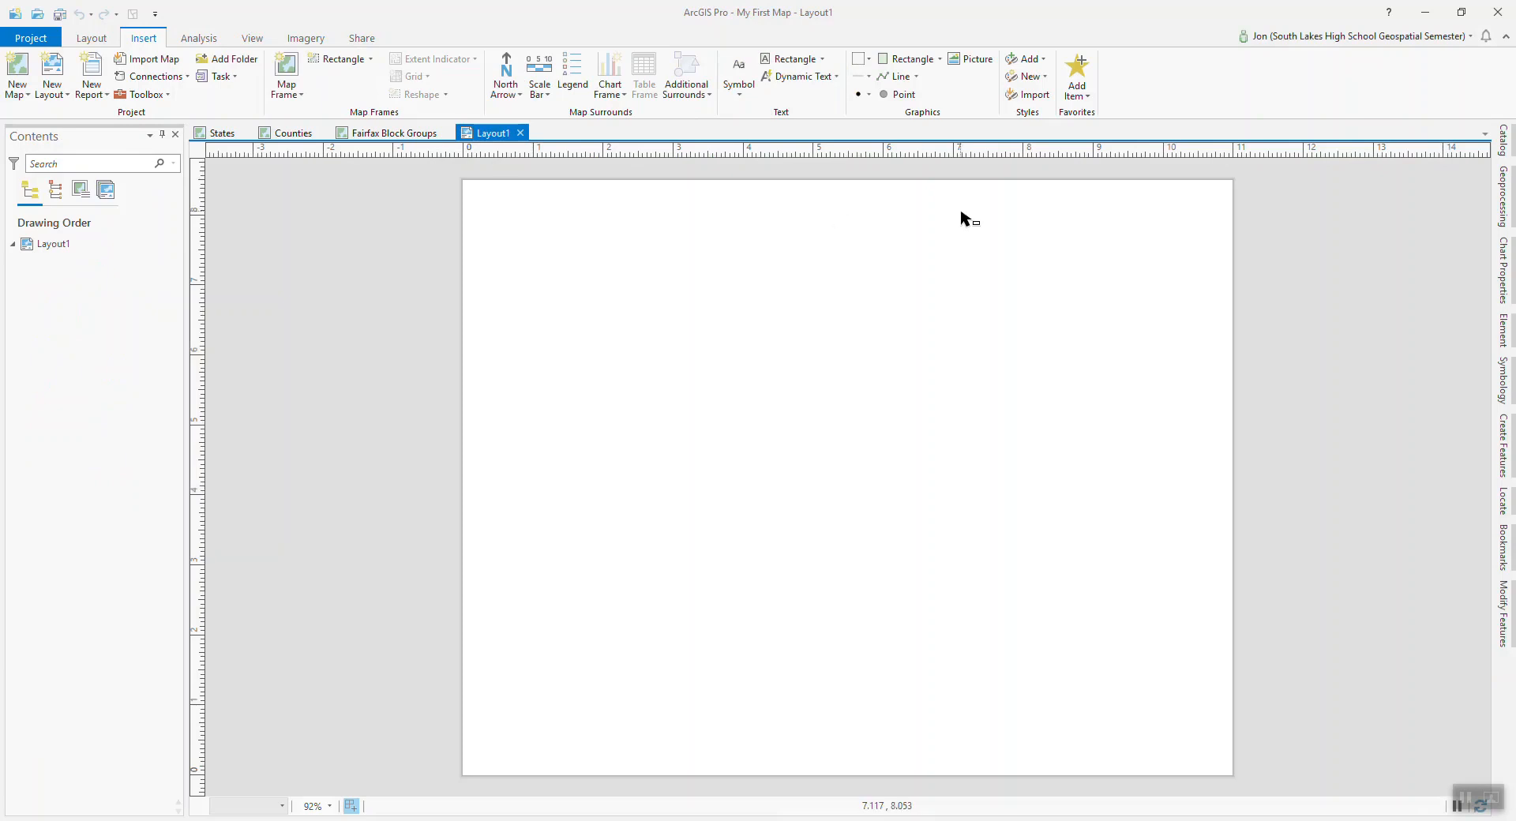
Rename the new Layout1 layout as States in the project catalog.
left_click(1508, 148)
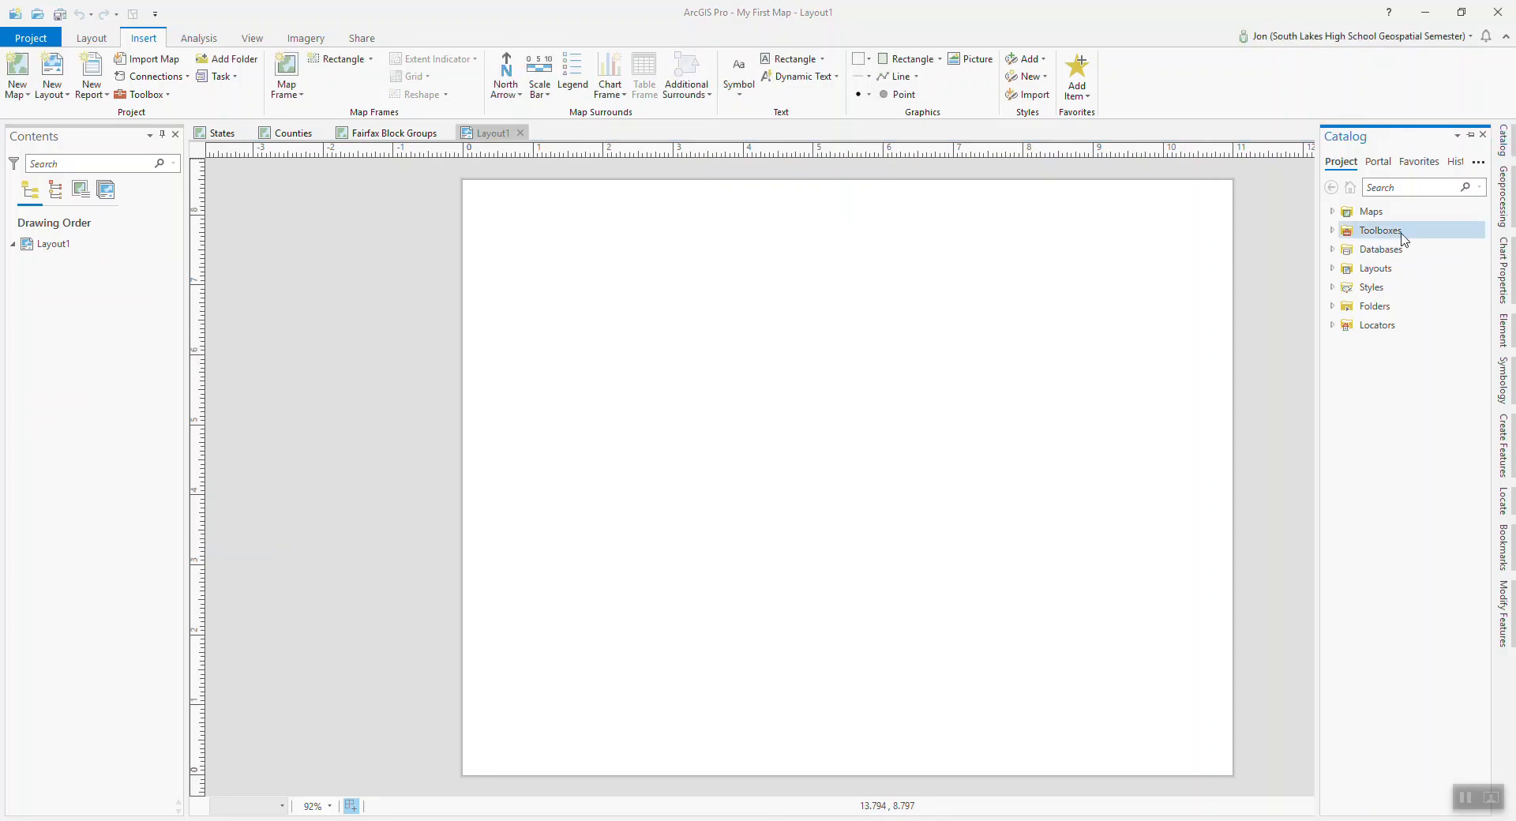
left_click(1333, 269)
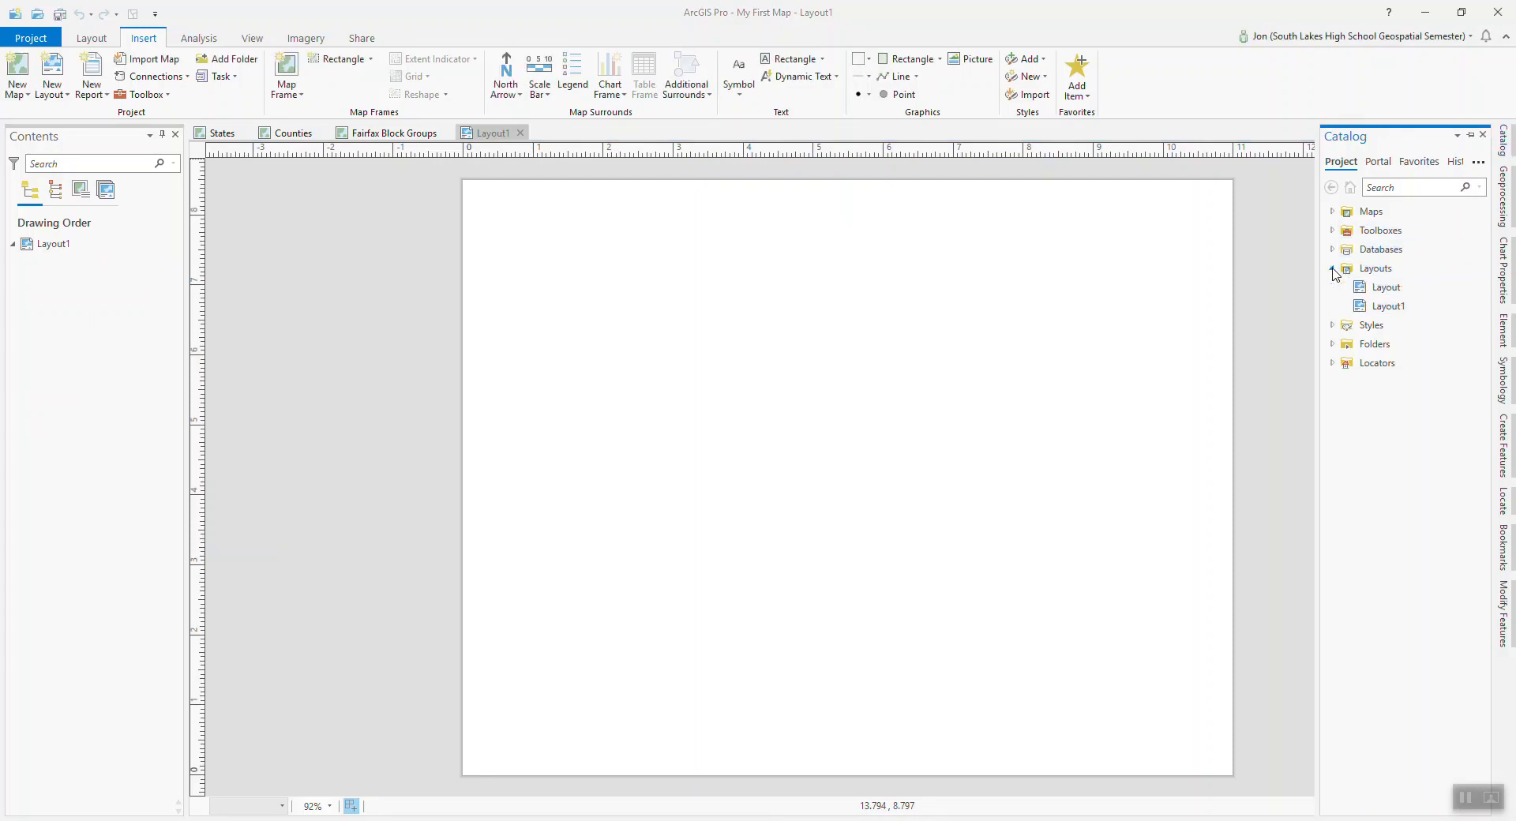
right_click(1391, 310)
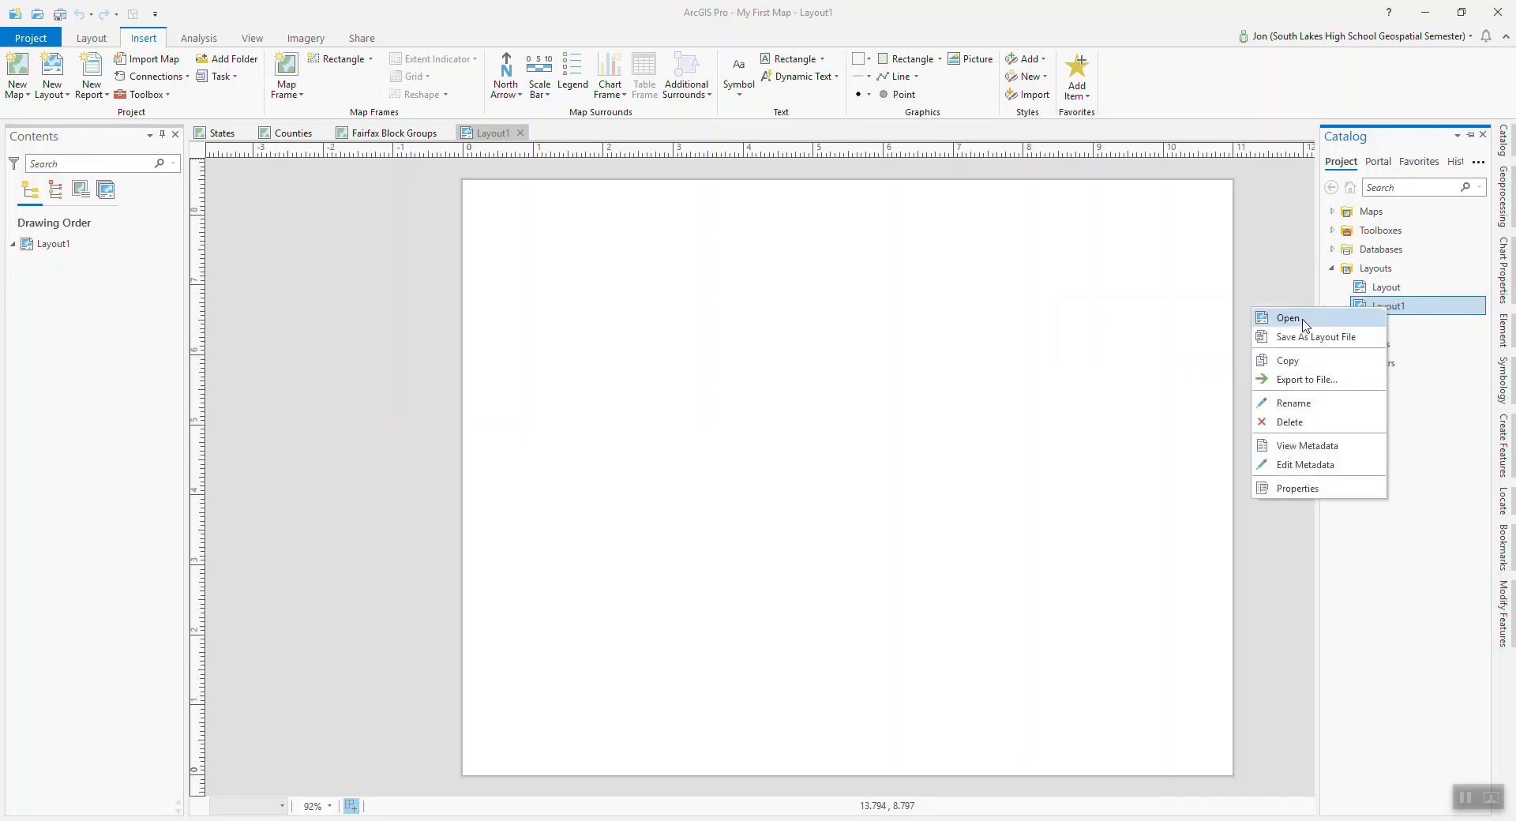
left_click(1304, 407)
type("States")
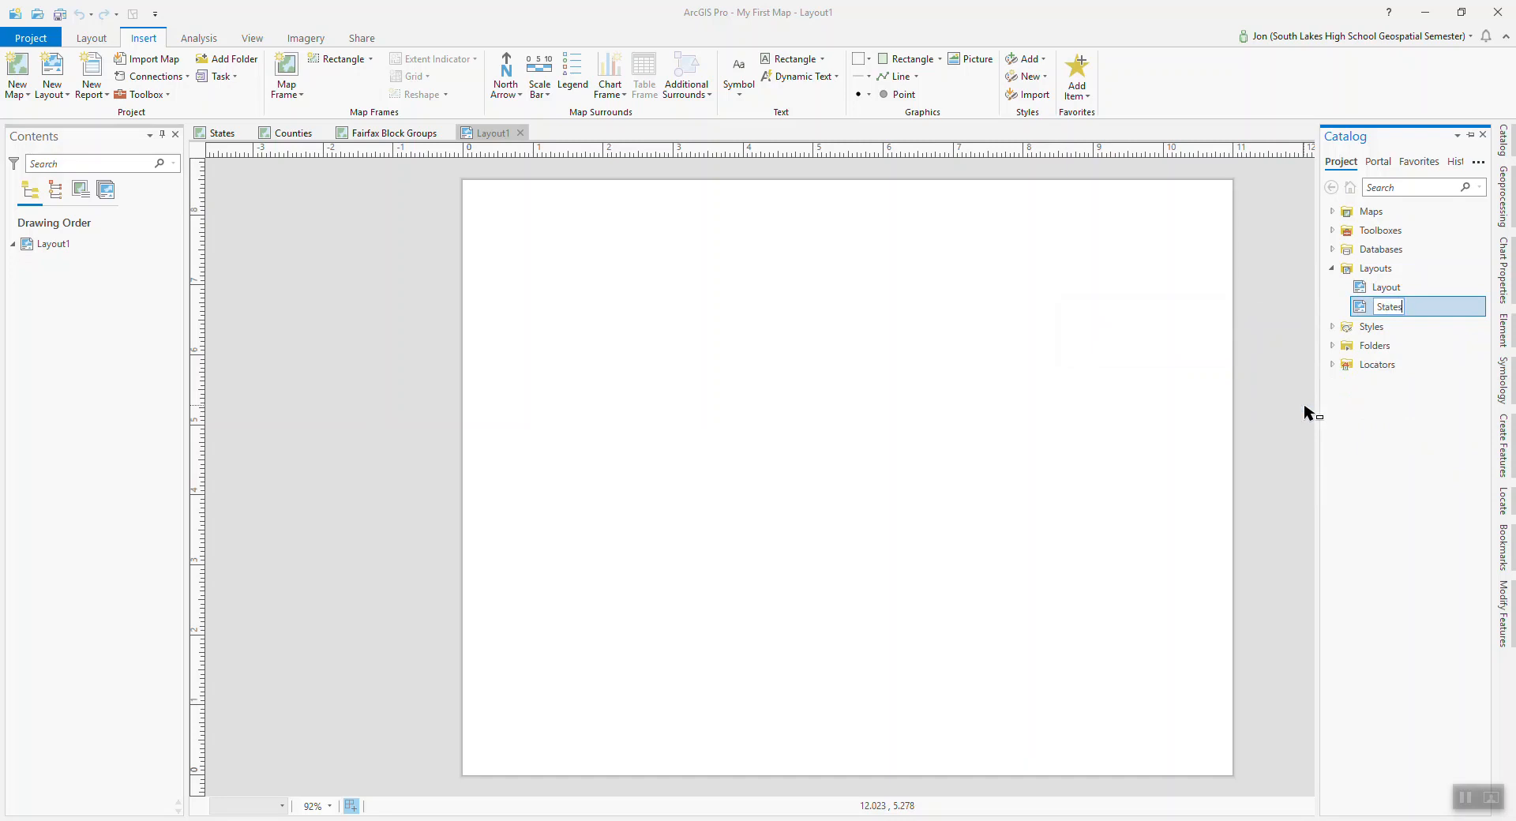
key("Return")
left_click(438, 171)
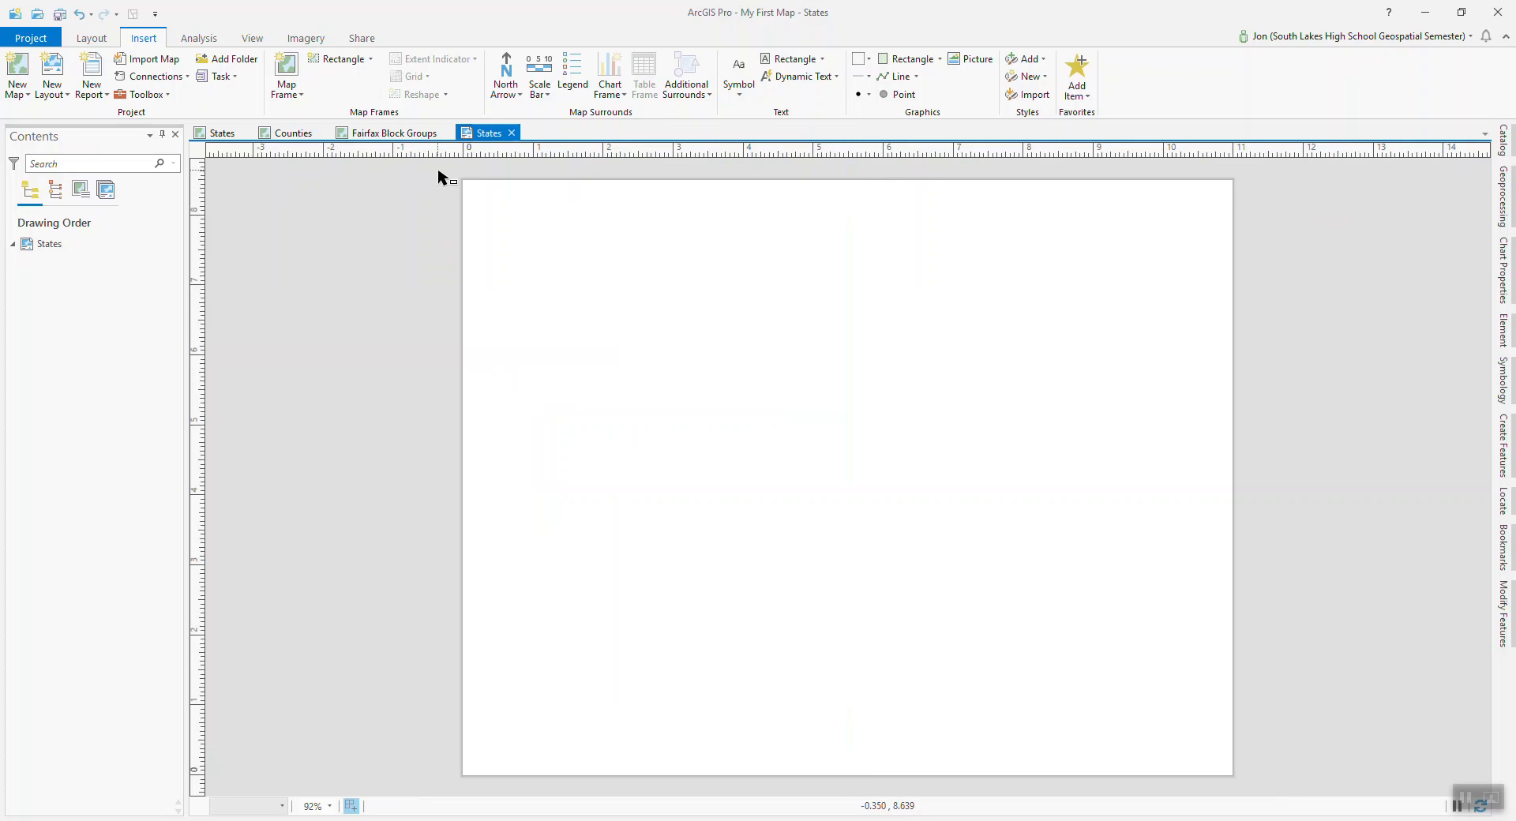
Insert a map frame of the States map at its 1:16,212,033 extent, about 10 by 7.6 inches, and nudge it slightly upward on the page.
left_click(298, 93)
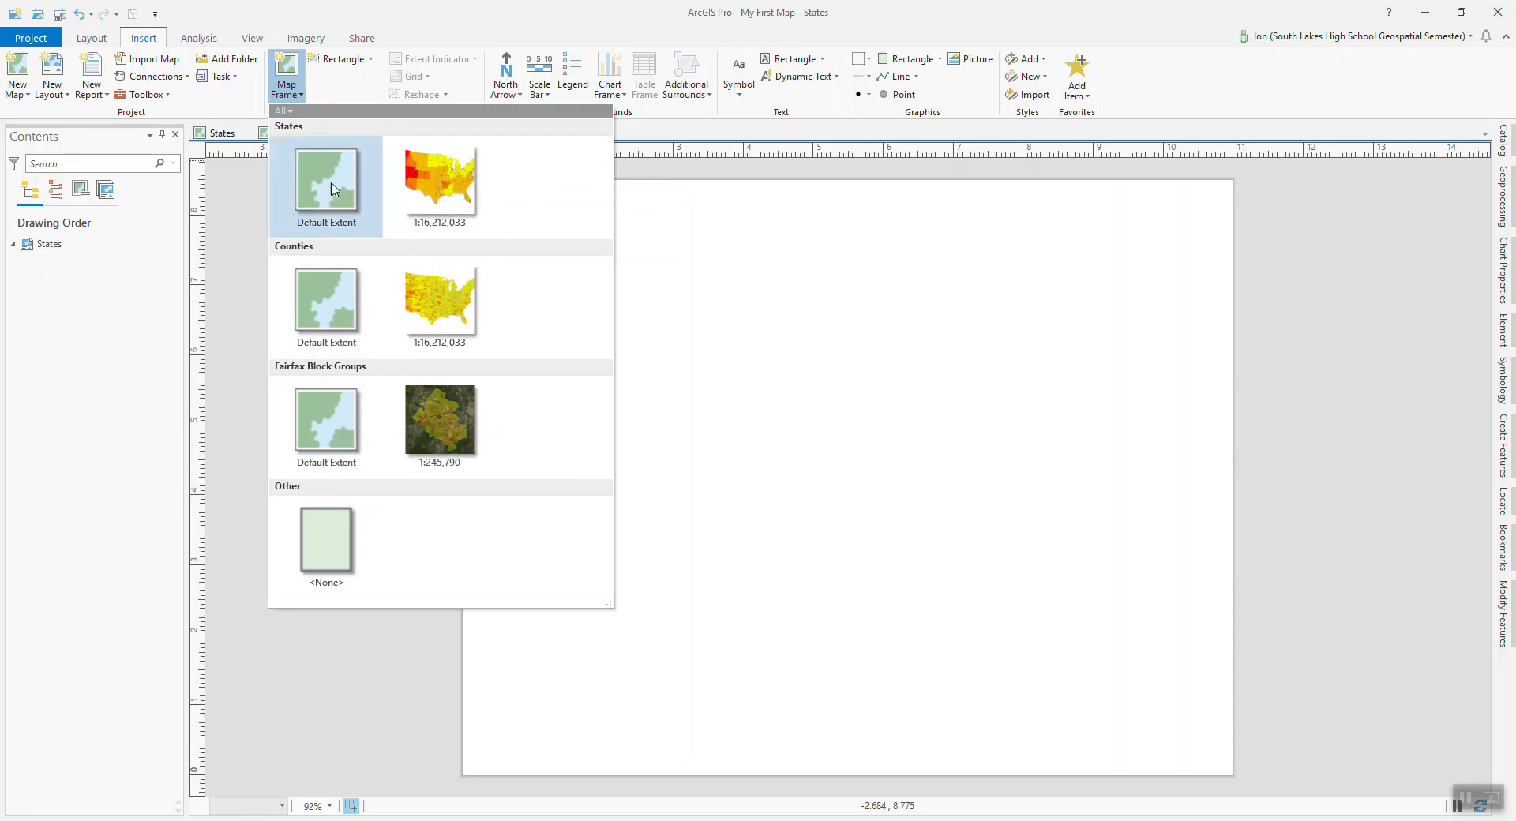
left_click(438, 186)
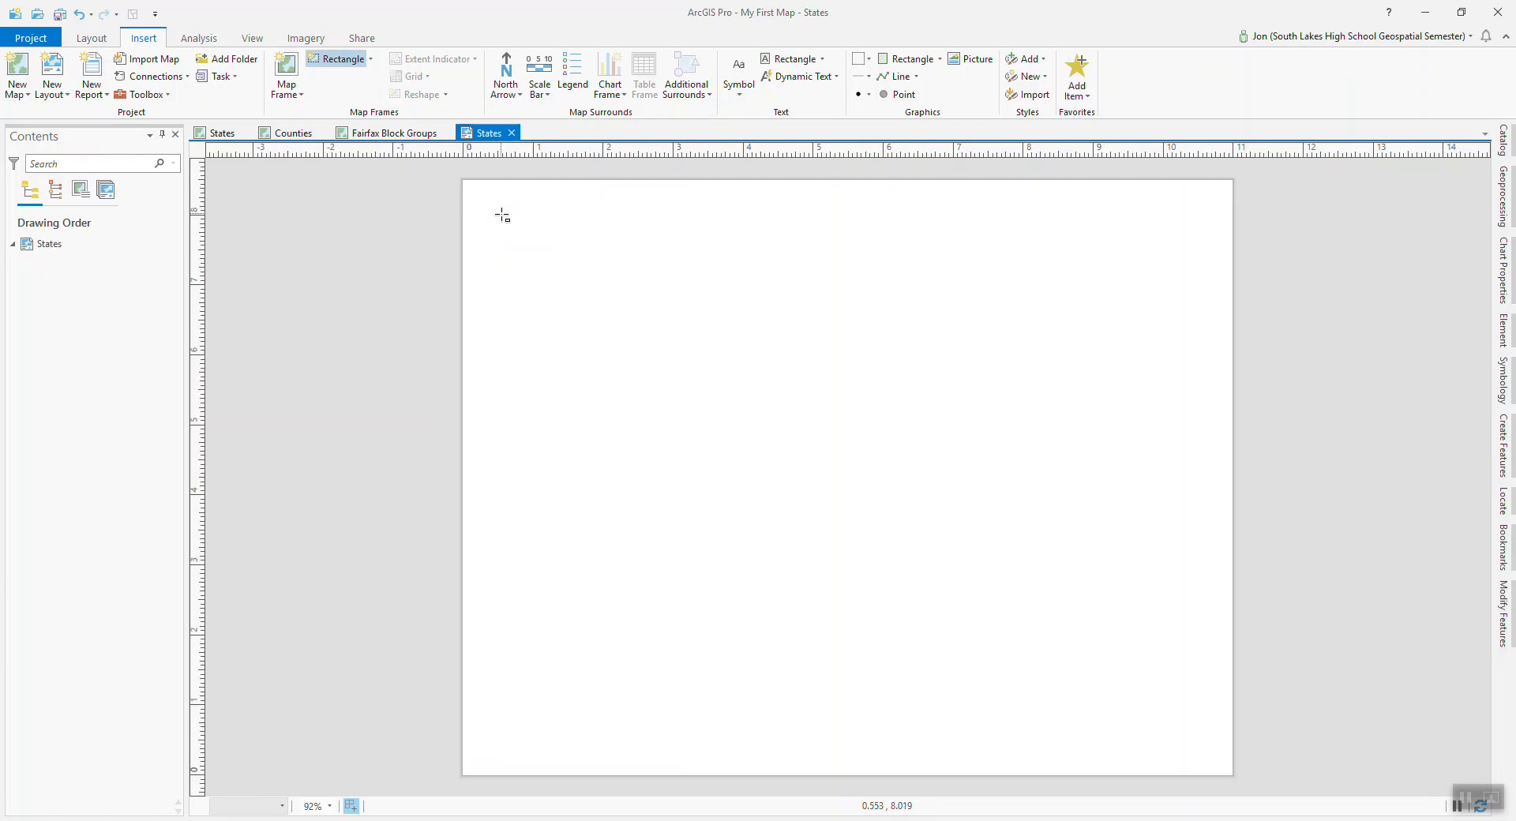
left_click_drag(498, 217, 1199, 750)
left_click_drag(1199, 750, 1198, 748)
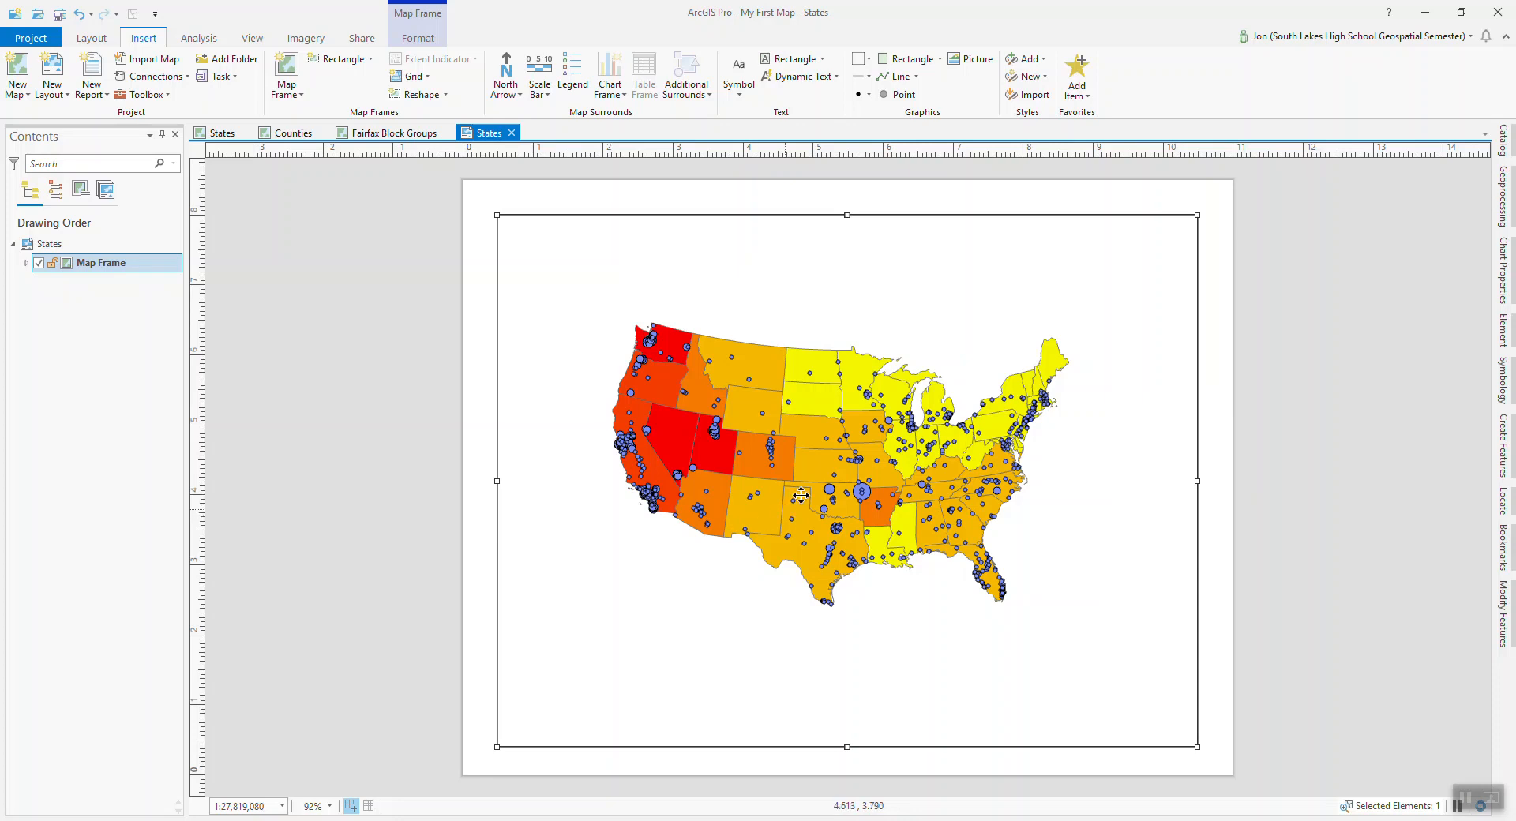
mouse_move(816, 463)
left_mouse_down()
mouse_move(769, 463)
mouse_move(984, 462)
mouse_move(740, 463)
mouse_move(816, 456)
left_mouse_up()
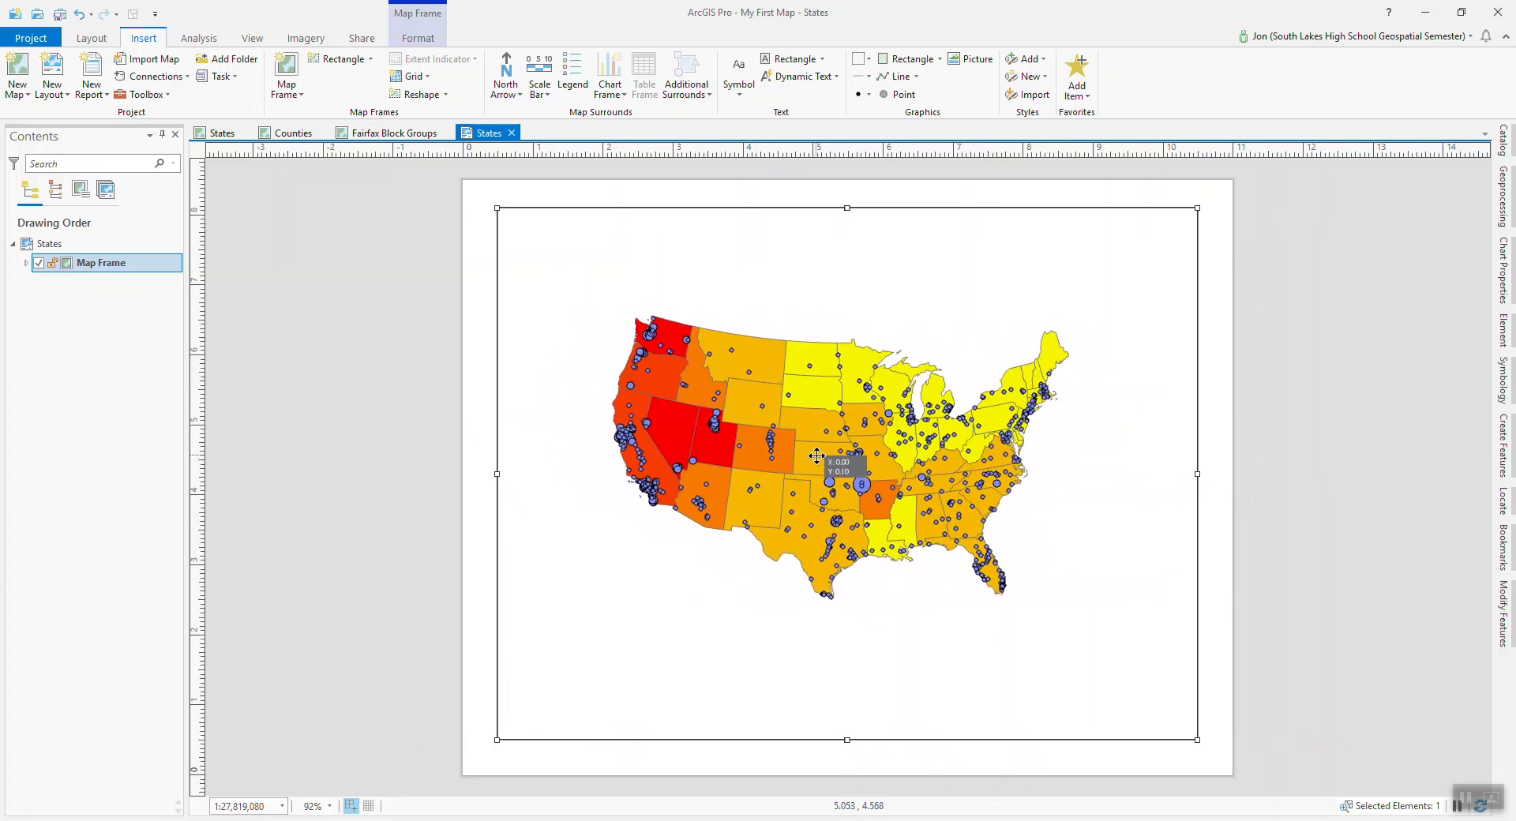
left_click_drag(816, 456, 817, 454)
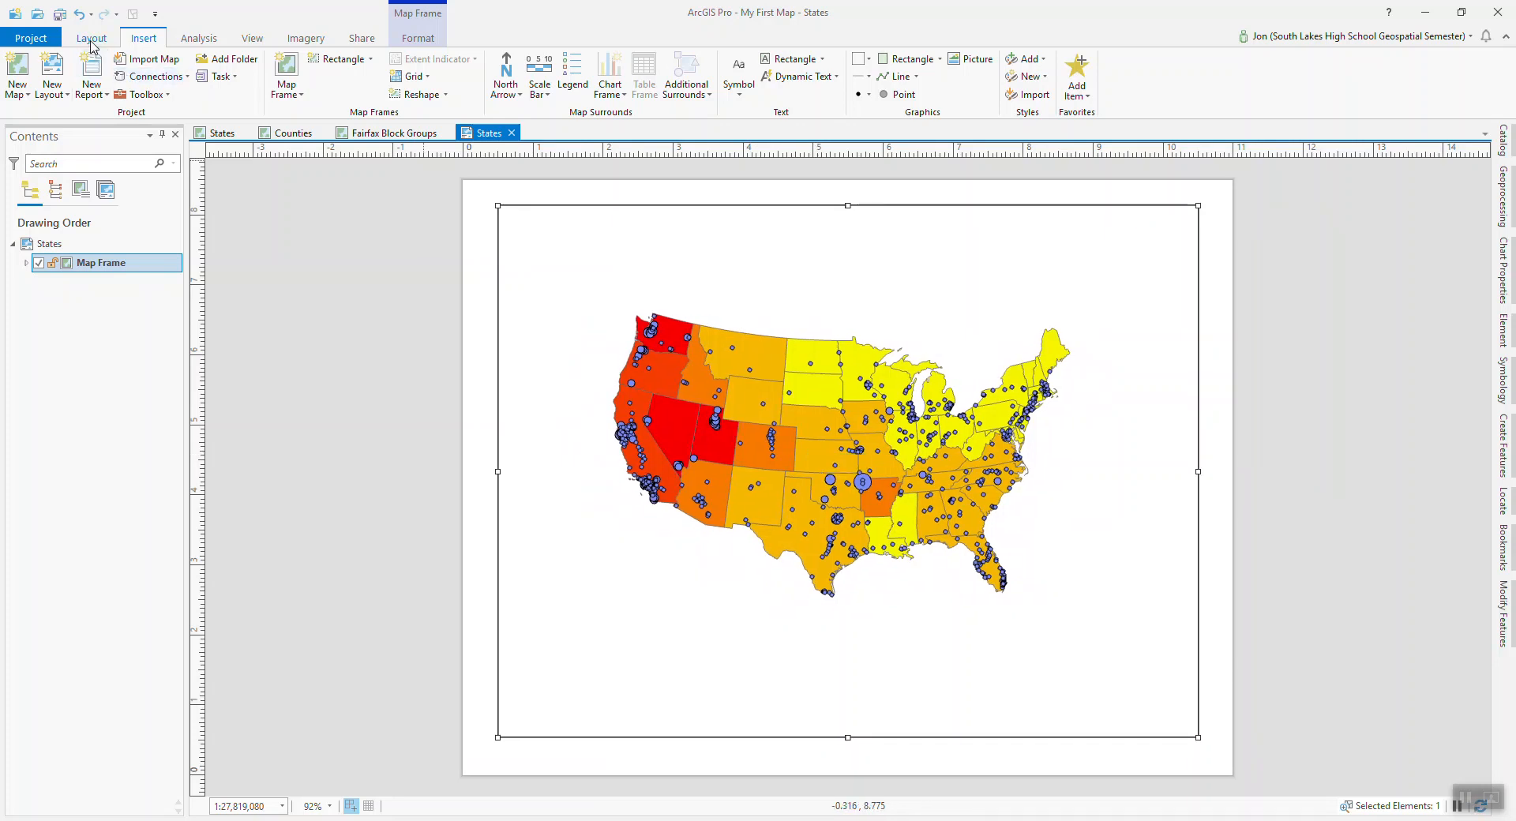
Activate the map frame, shift the Lower 48 map slightly right and down within it, and close the activation.
left_click(91, 39)
left_click(494, 72)
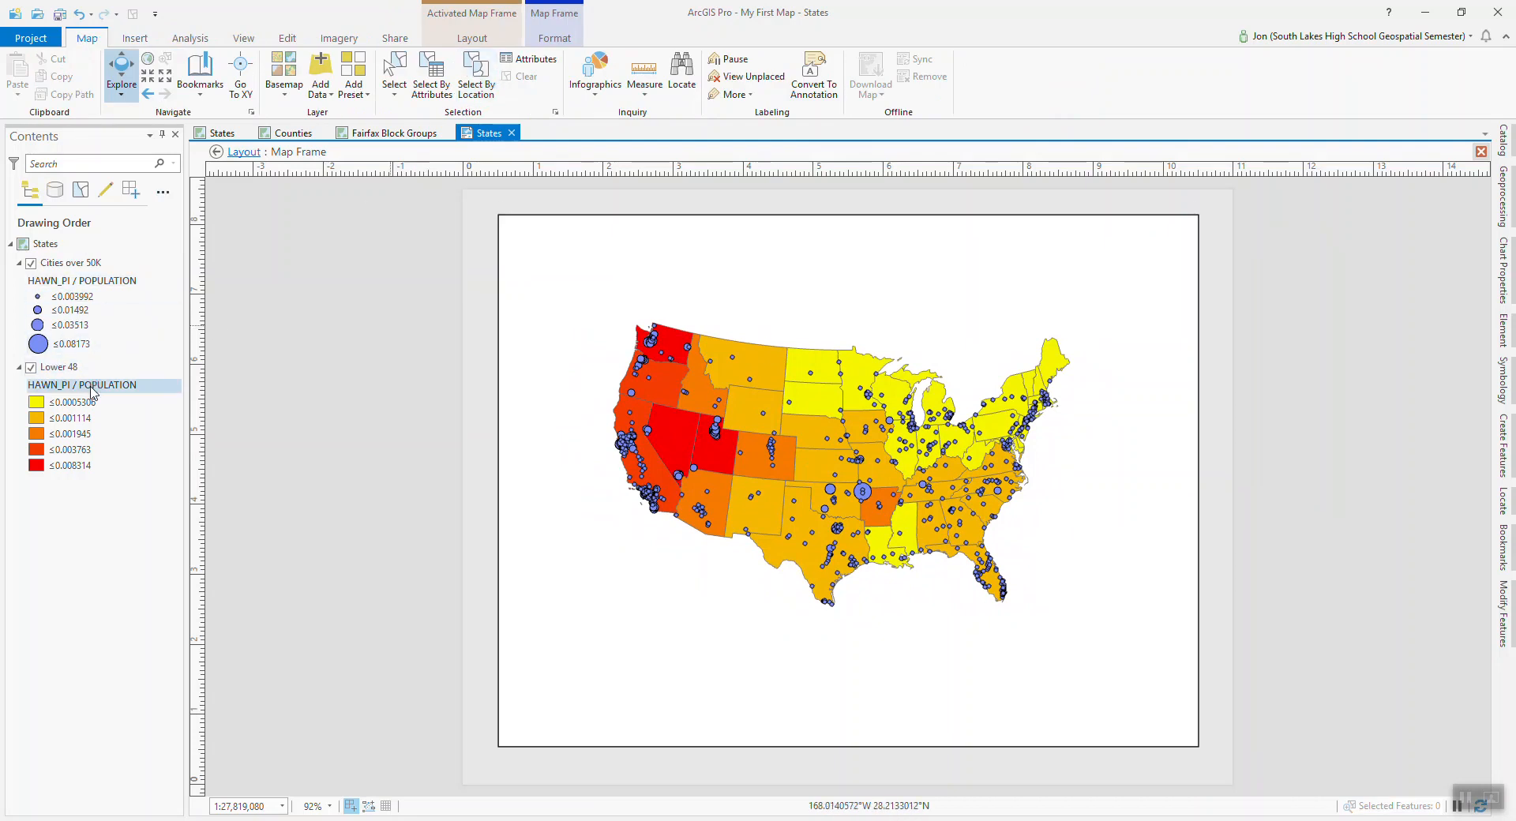
left_click(65, 371)
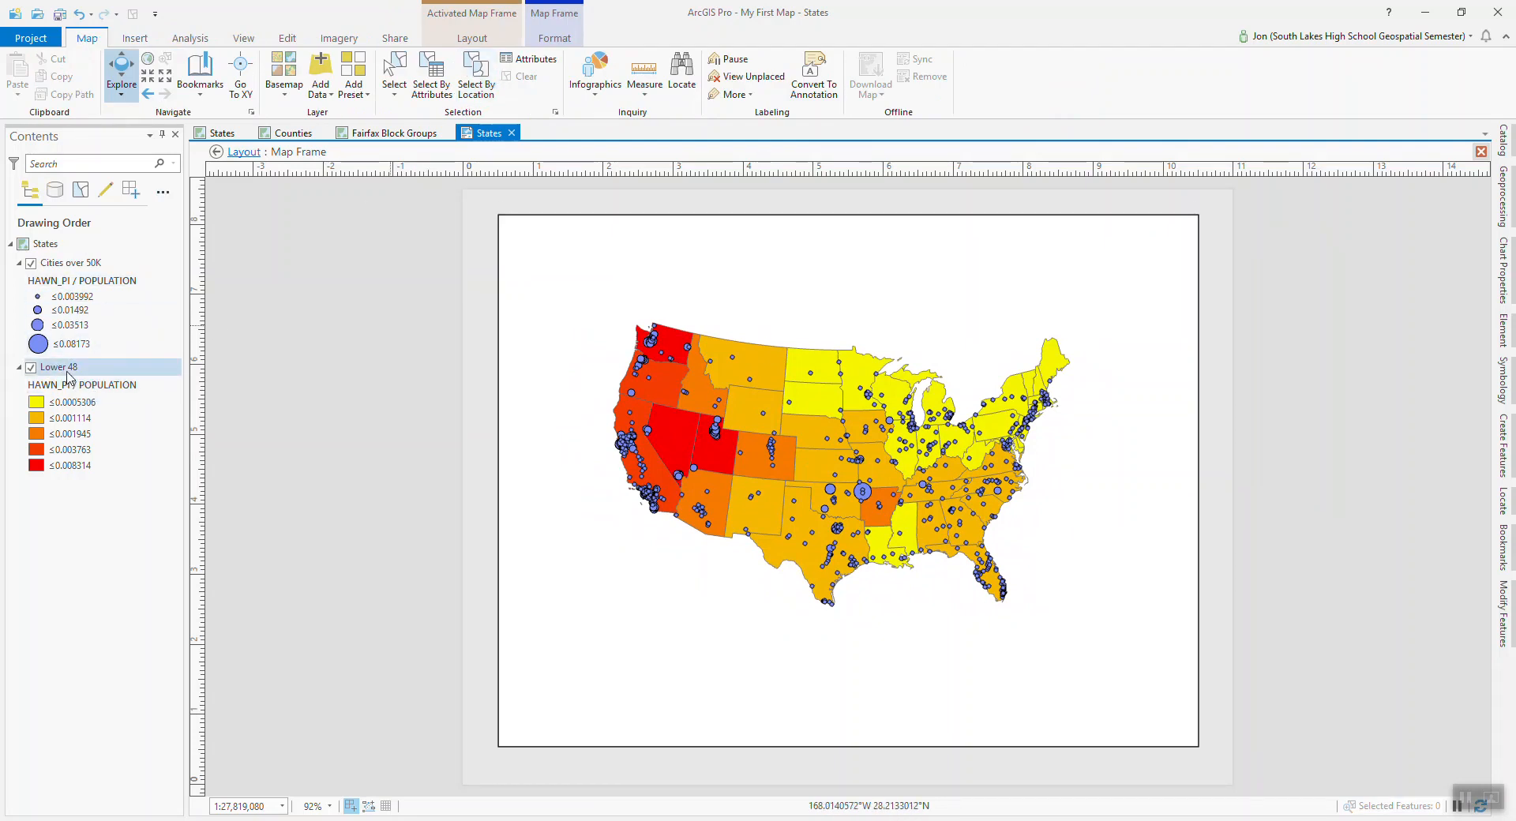
mouse_move(853, 464)
left_mouse_down()
mouse_move(824, 539)
mouse_move(968, 493)
mouse_move(822, 474)
mouse_move(785, 534)
mouse_move(818, 542)
mouse_move(836, 597)
mouse_move(838, 538)
mouse_move(742, 600)
mouse_move(750, 632)
mouse_move(879, 613)
mouse_move(840, 558)
mouse_move(748, 560)
mouse_move(750, 491)
mouse_move(883, 469)
mouse_move(853, 477)
left_mouse_up()
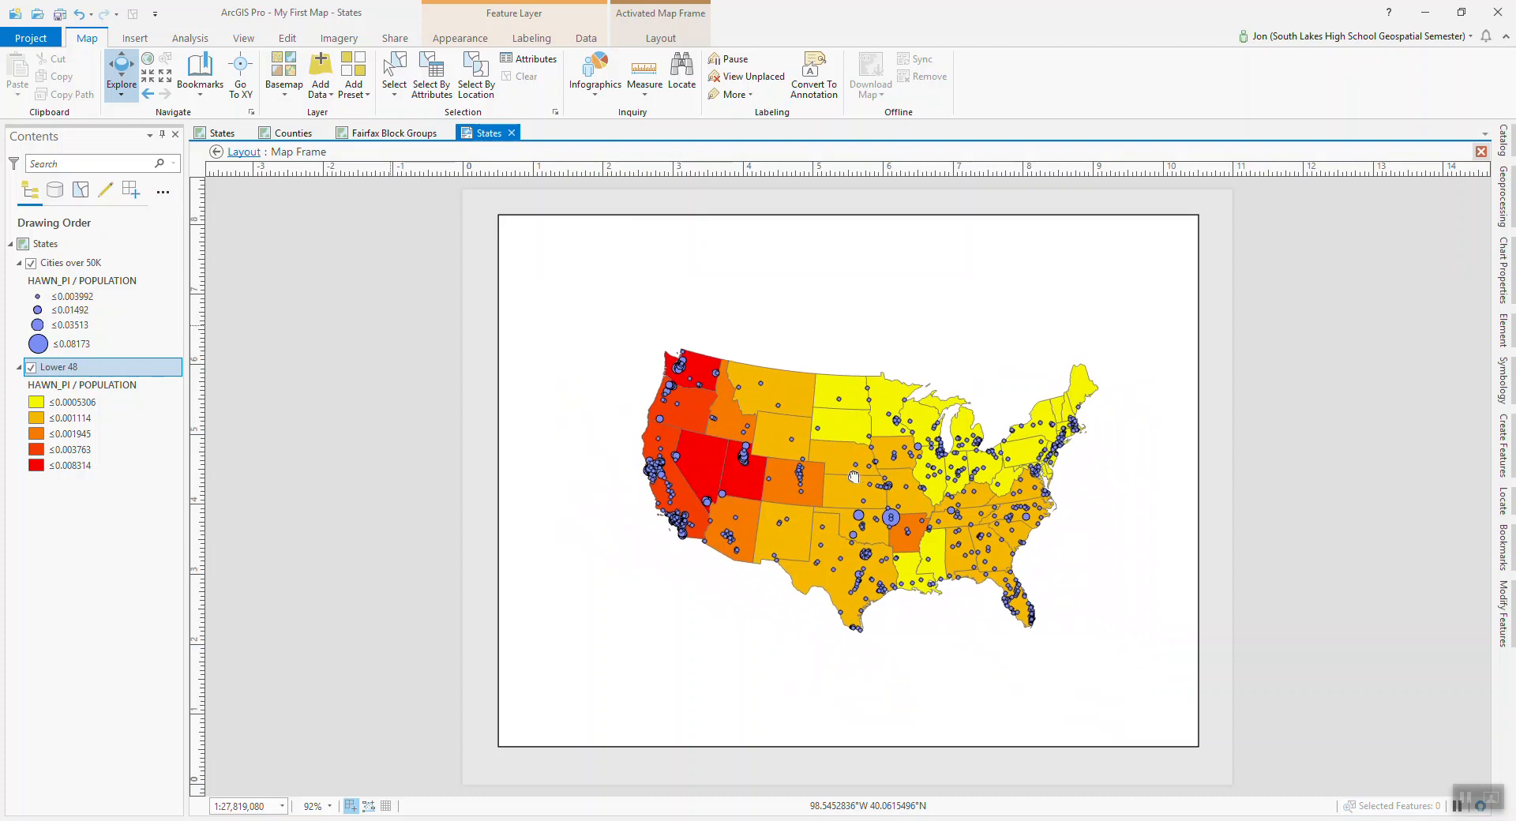
left_click_drag(857, 467, 848, 475)
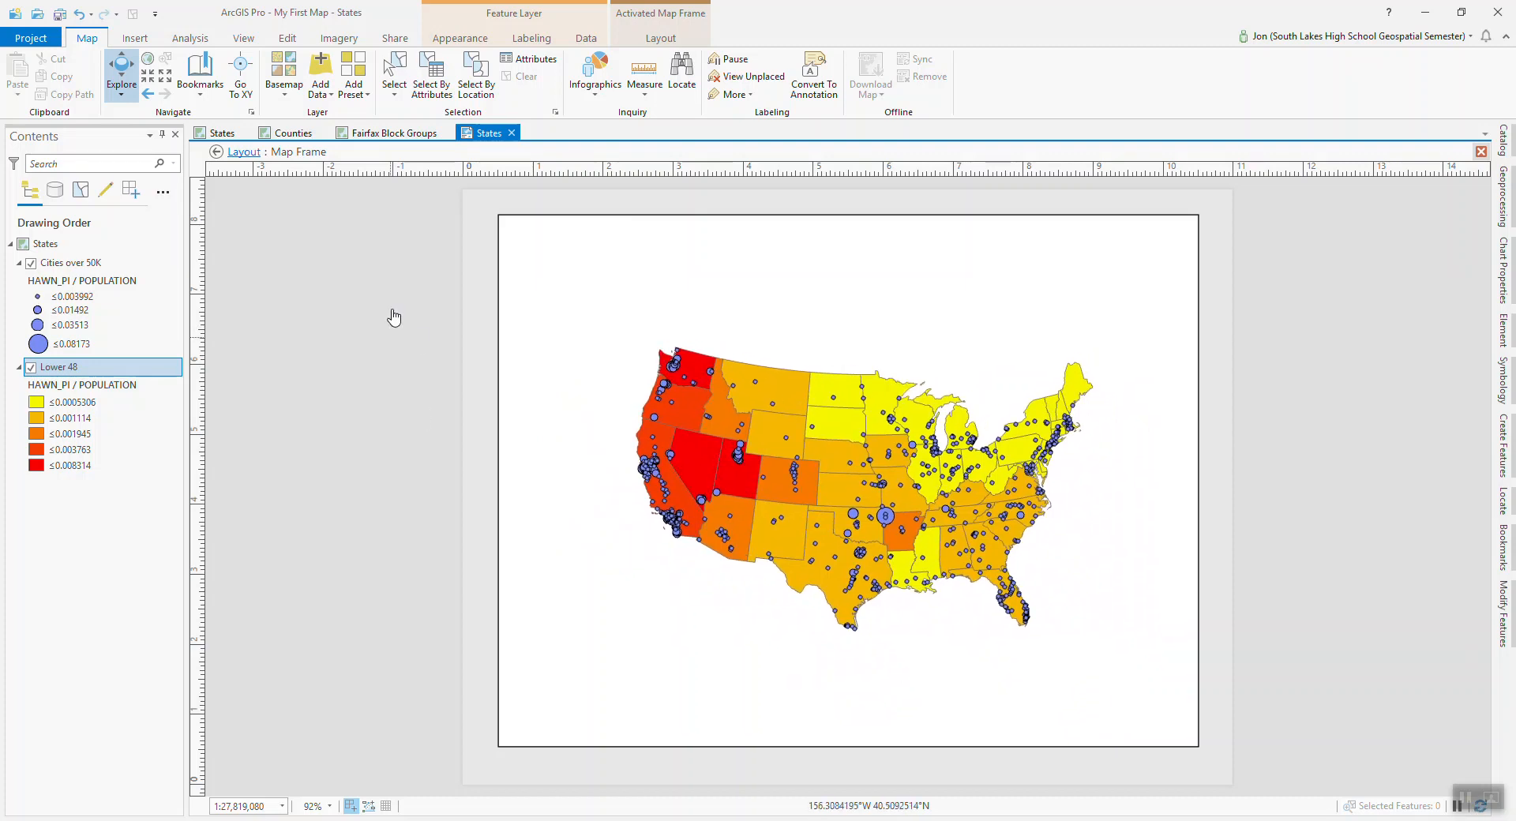
left_click(656, 32)
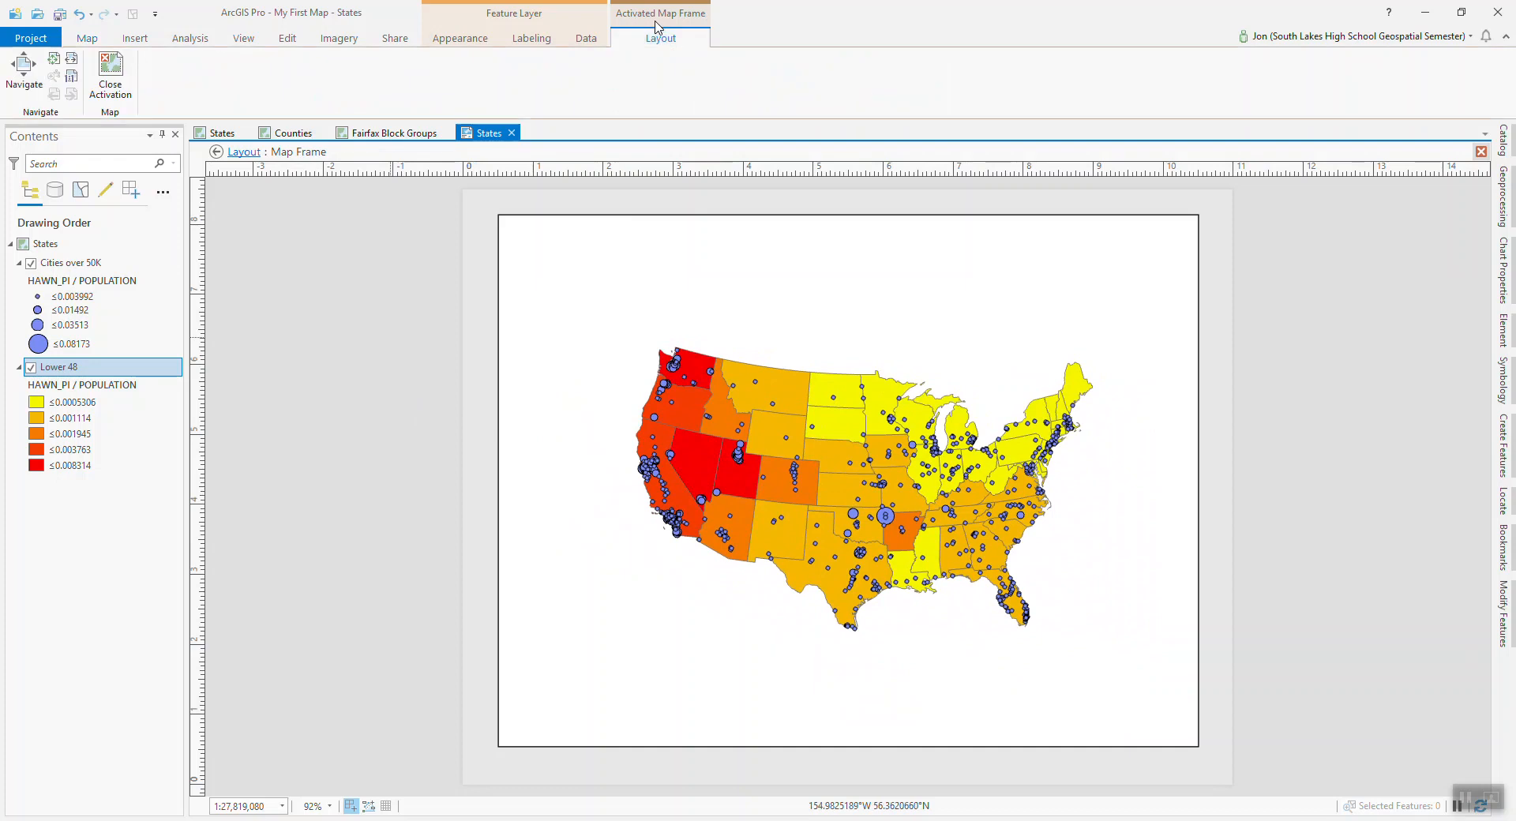
left_click(111, 75)
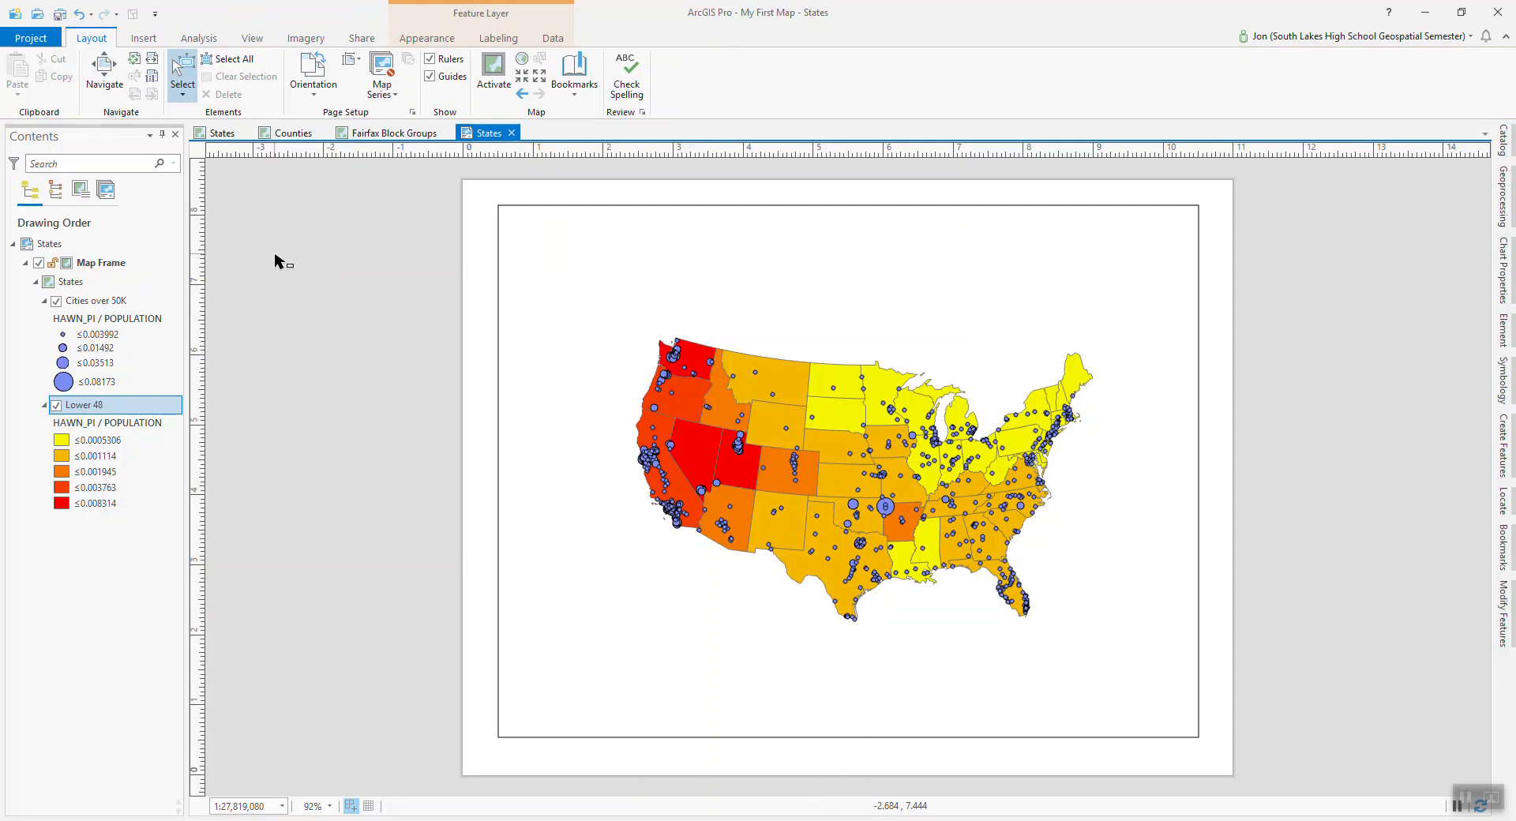
Insert a north arrow in the first ArcGIS style near the lower-right corner of the map frame.
left_click(144, 39)
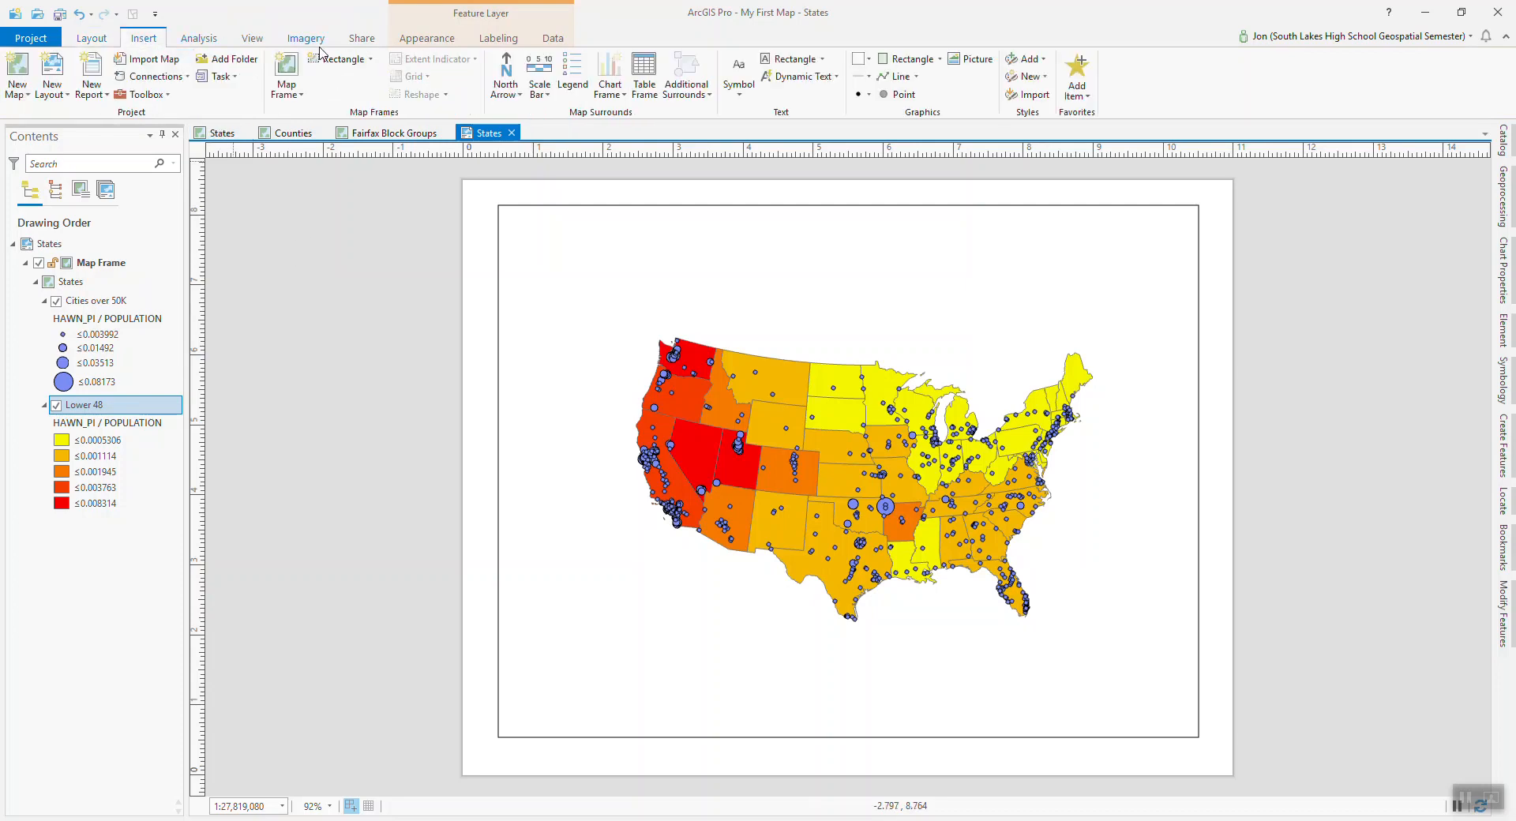
left_click(506, 77)
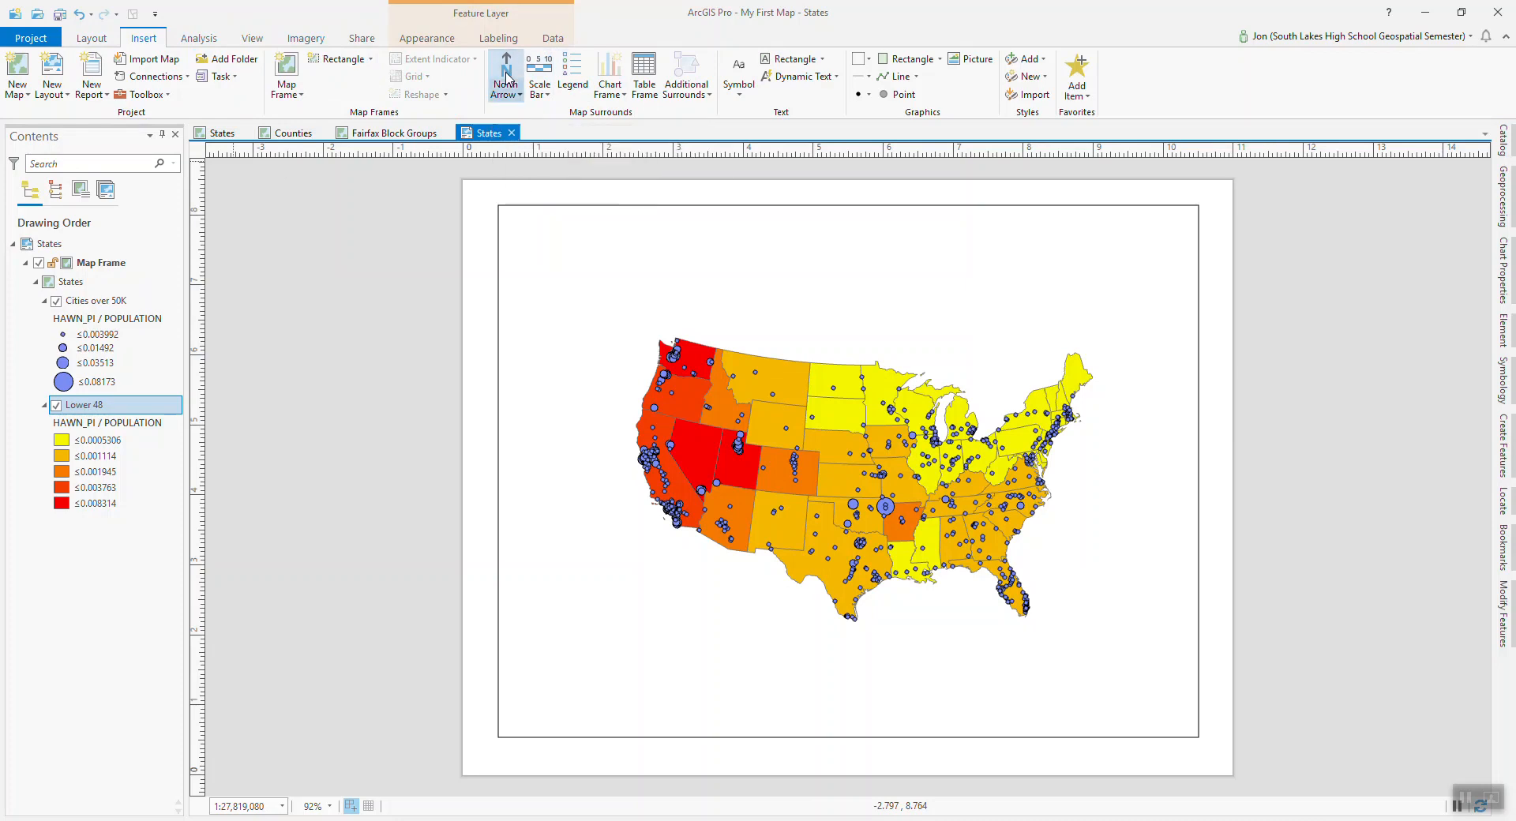
left_click(521, 96)
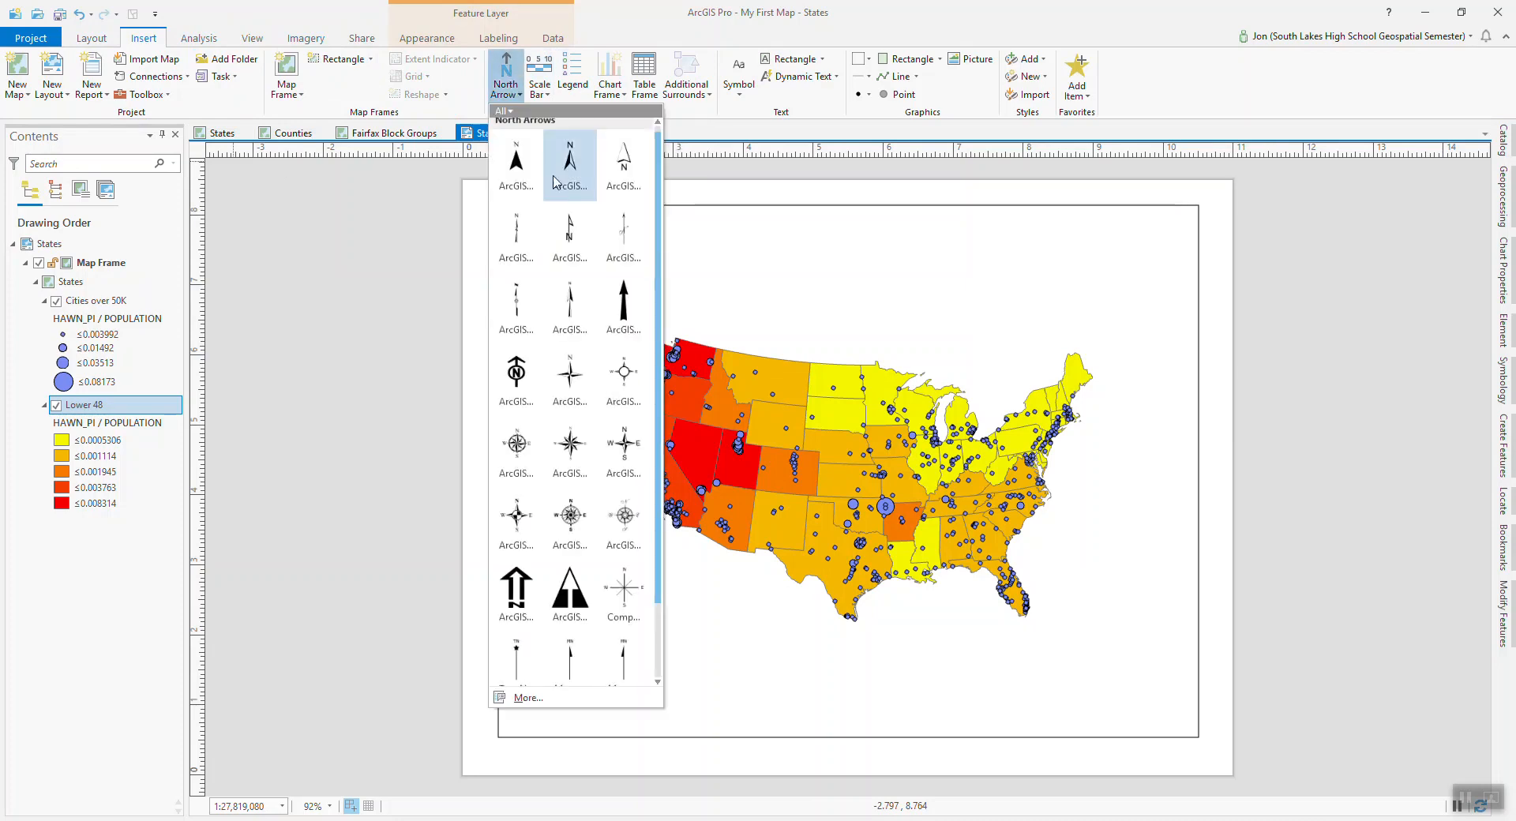
left_click(517, 164)
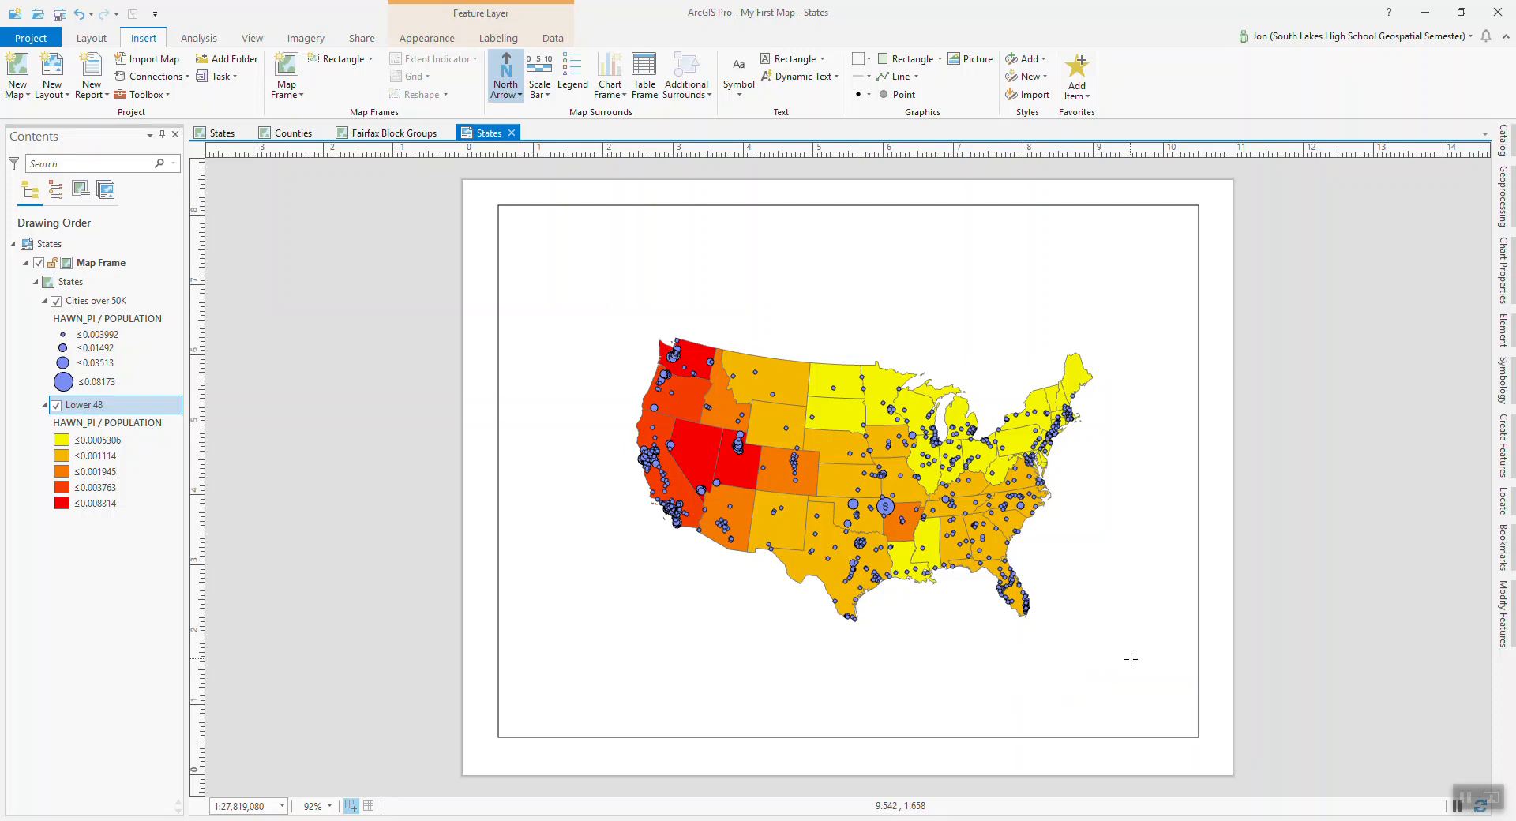
left_click_drag(1130, 660, 1151, 700)
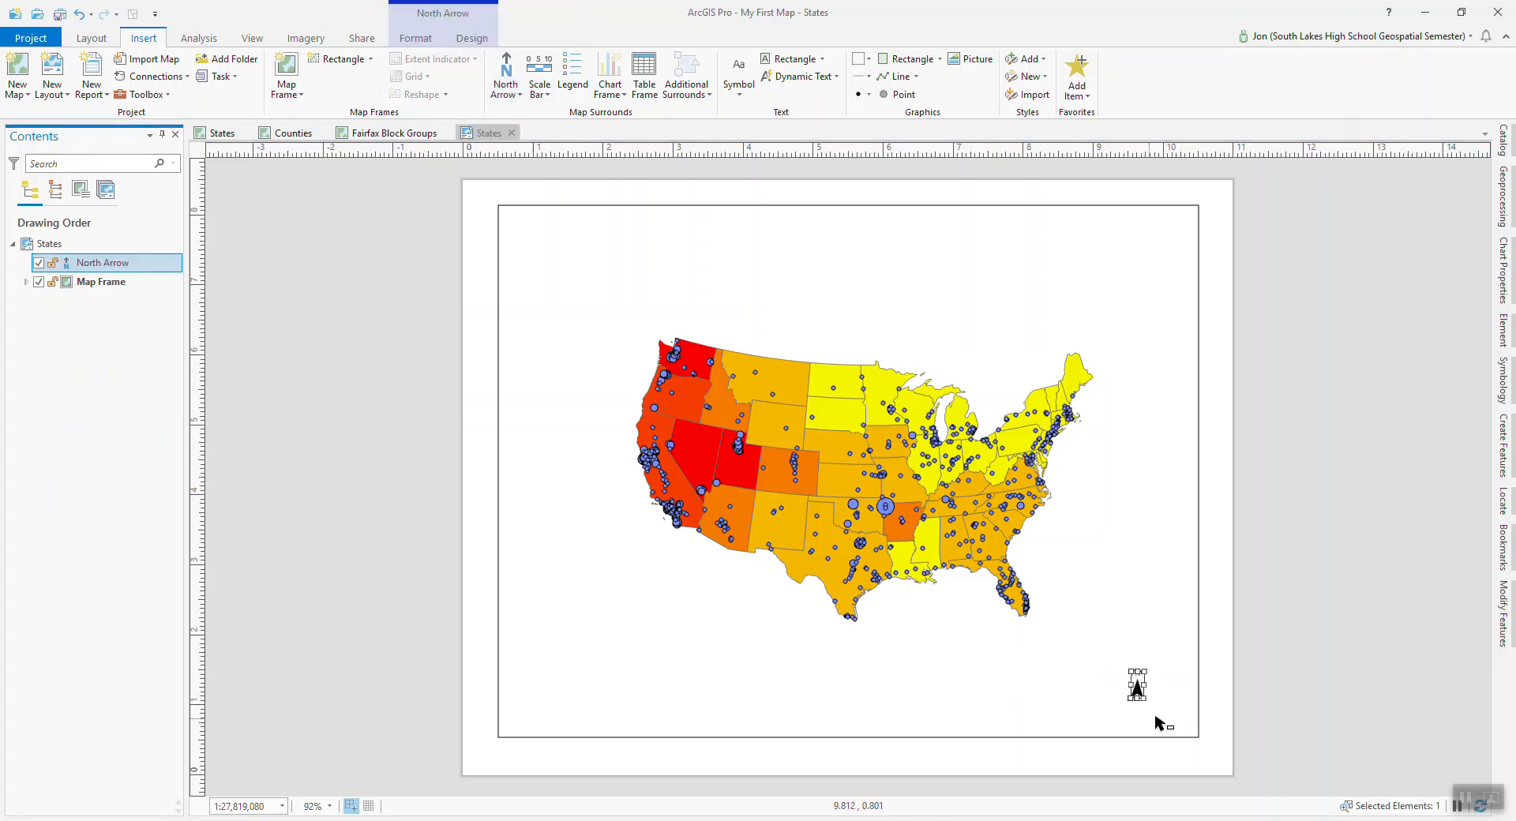
left_click(1213, 736)
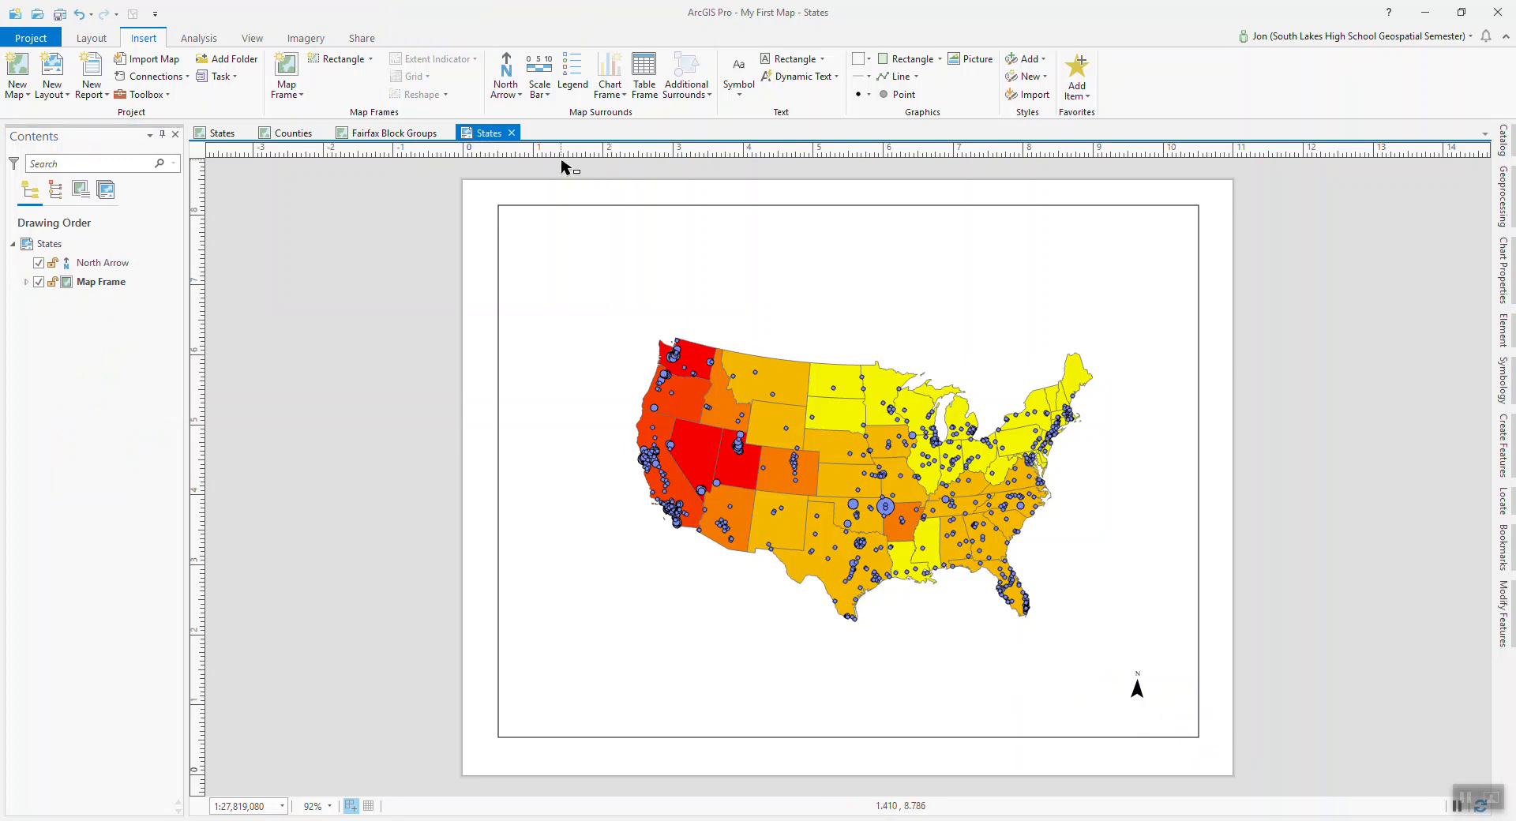
Insert an imperial Alternating Scale Bar 1 in miles below the map, inside the map frame.
left_click(539, 89)
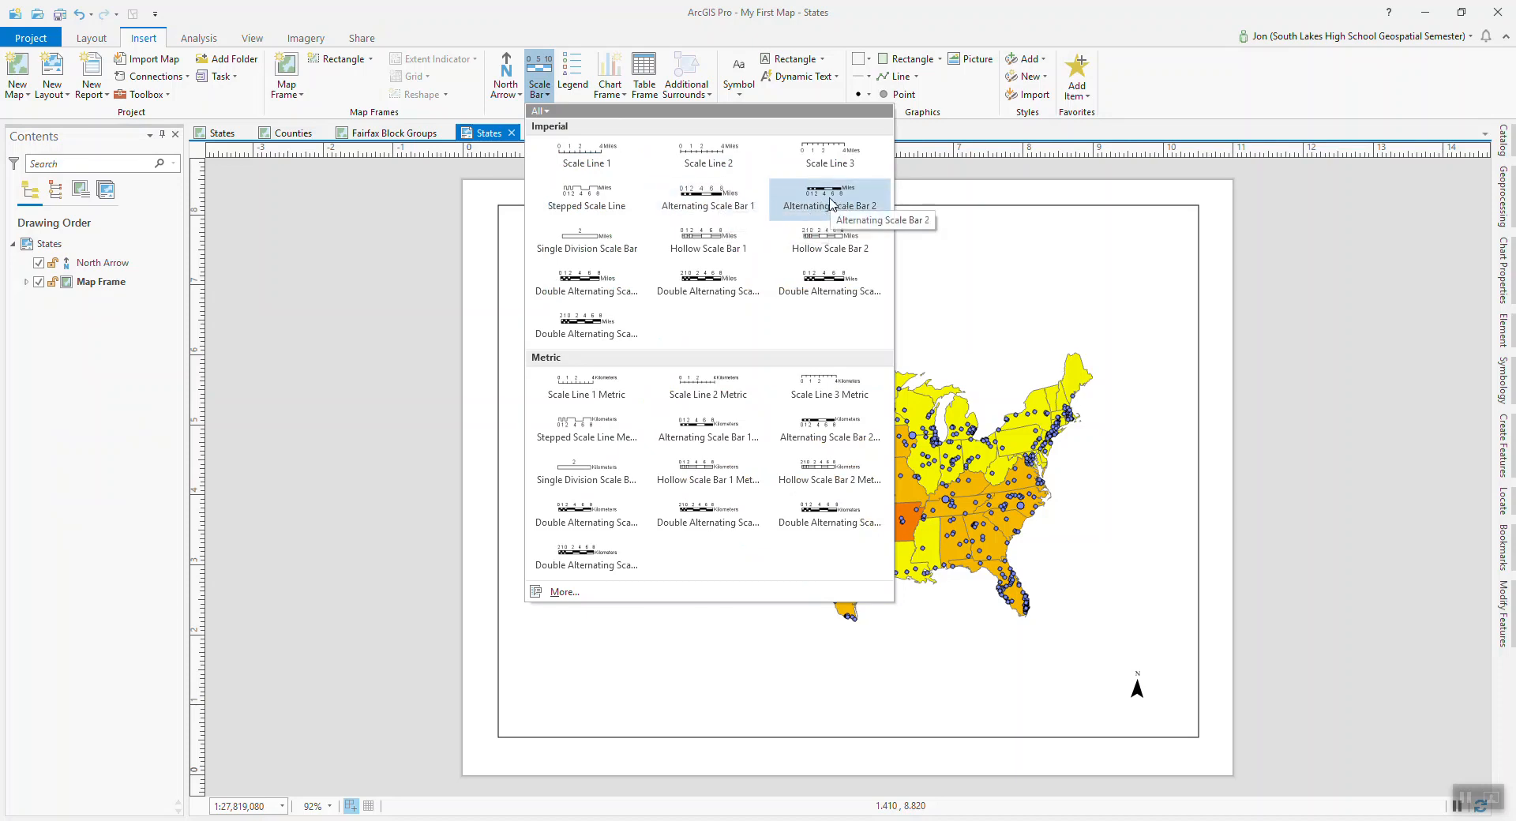
left_click(698, 197)
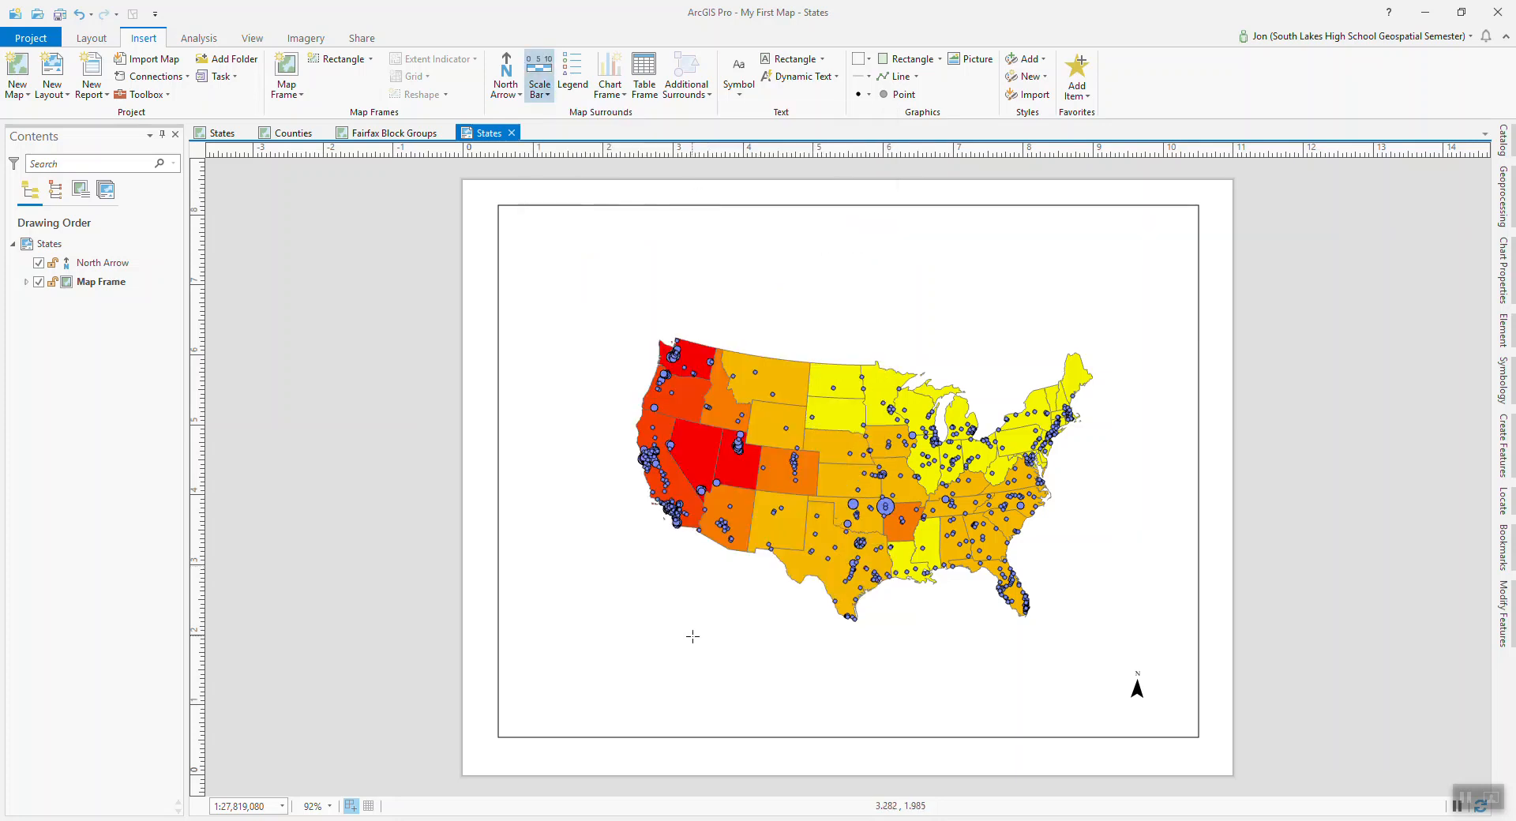
left_click_drag(831, 662, 964, 663)
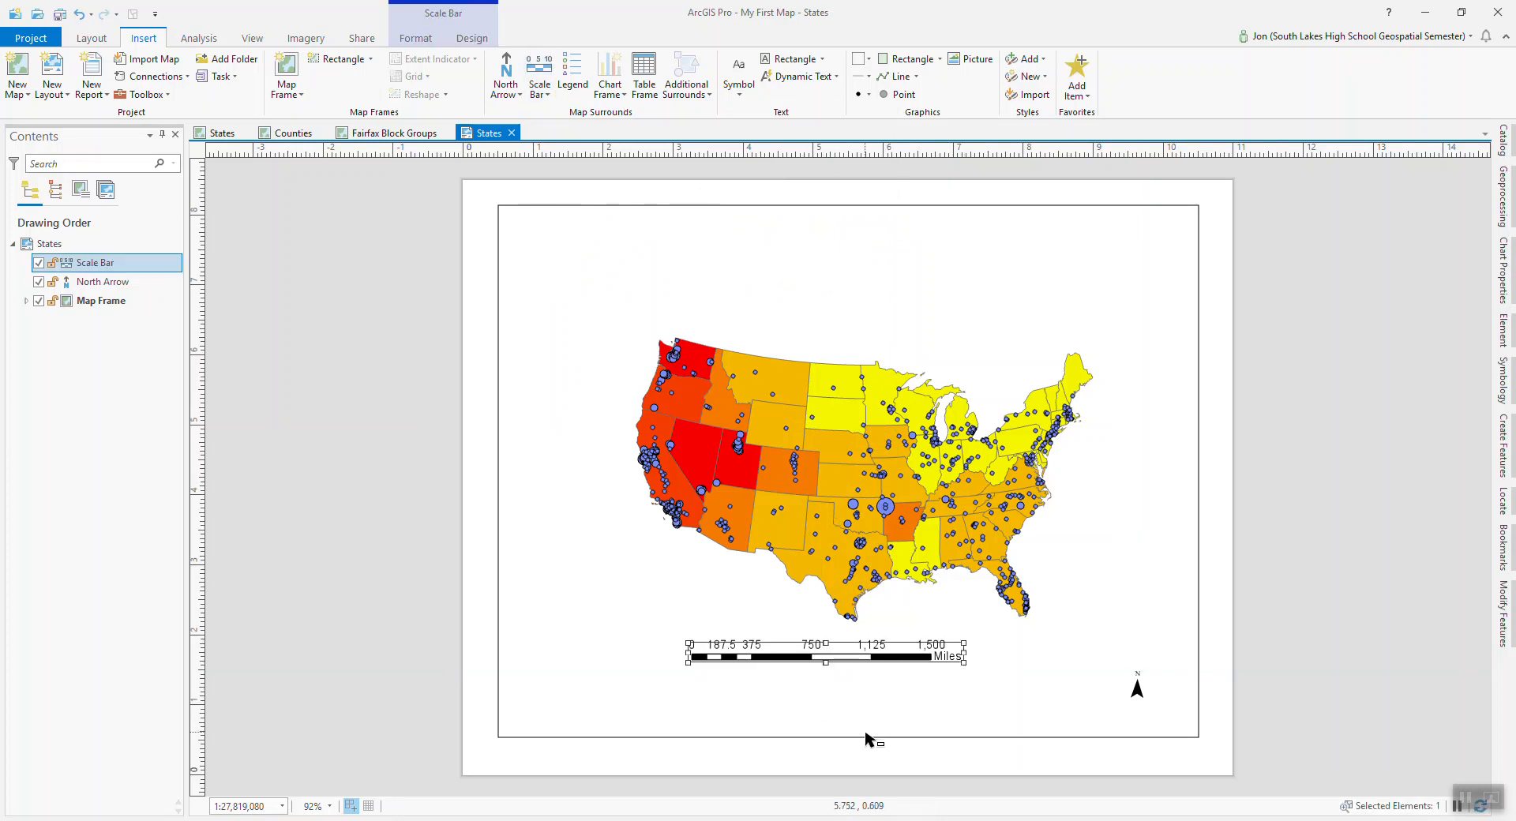
left_click(920, 759)
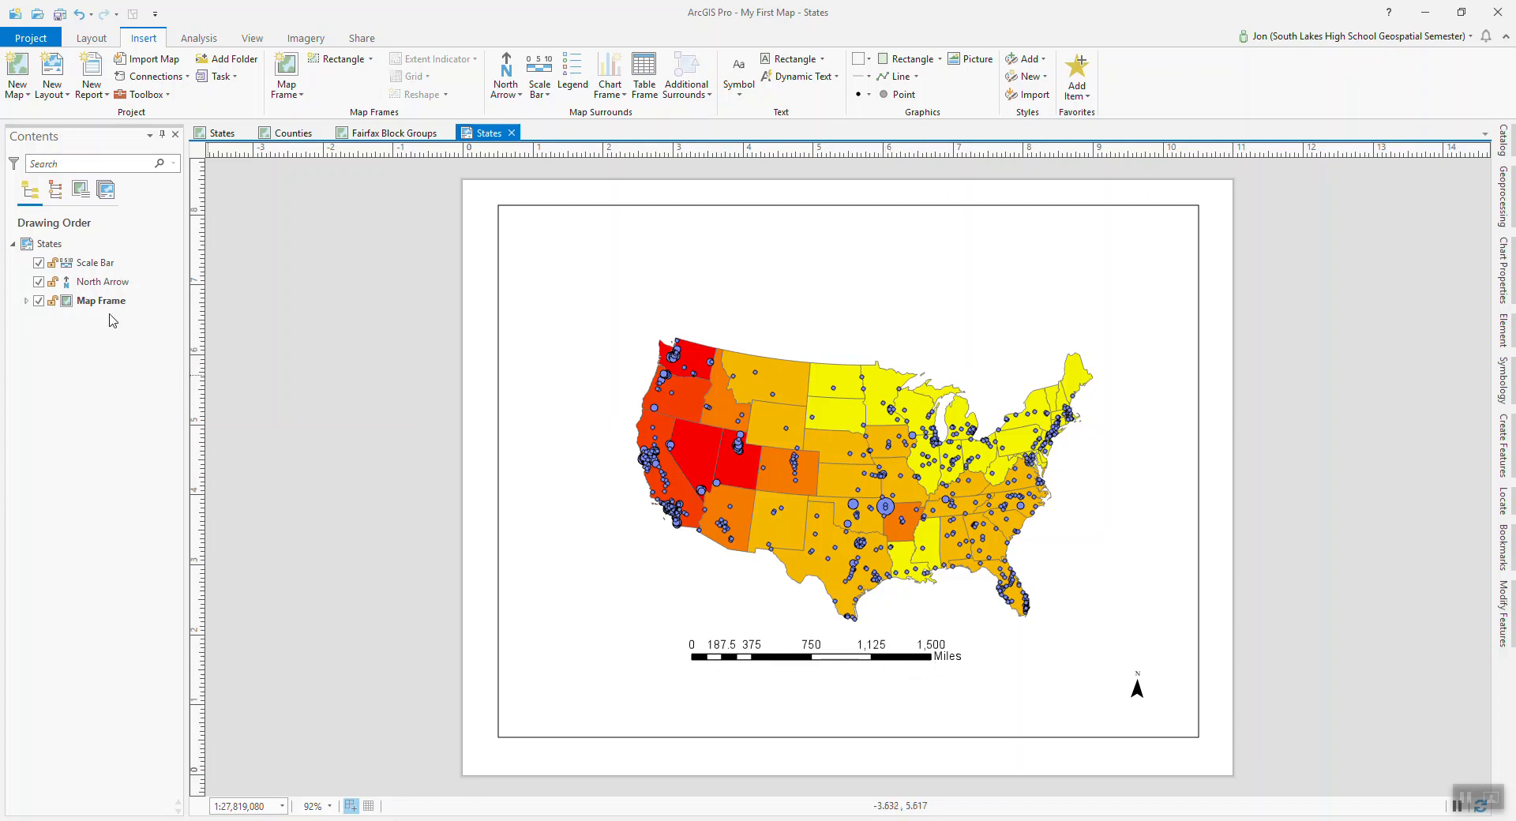
Reposition the scale bar beneath the map and shorten it so that it spans 1,000 miles.
left_click(93, 269)
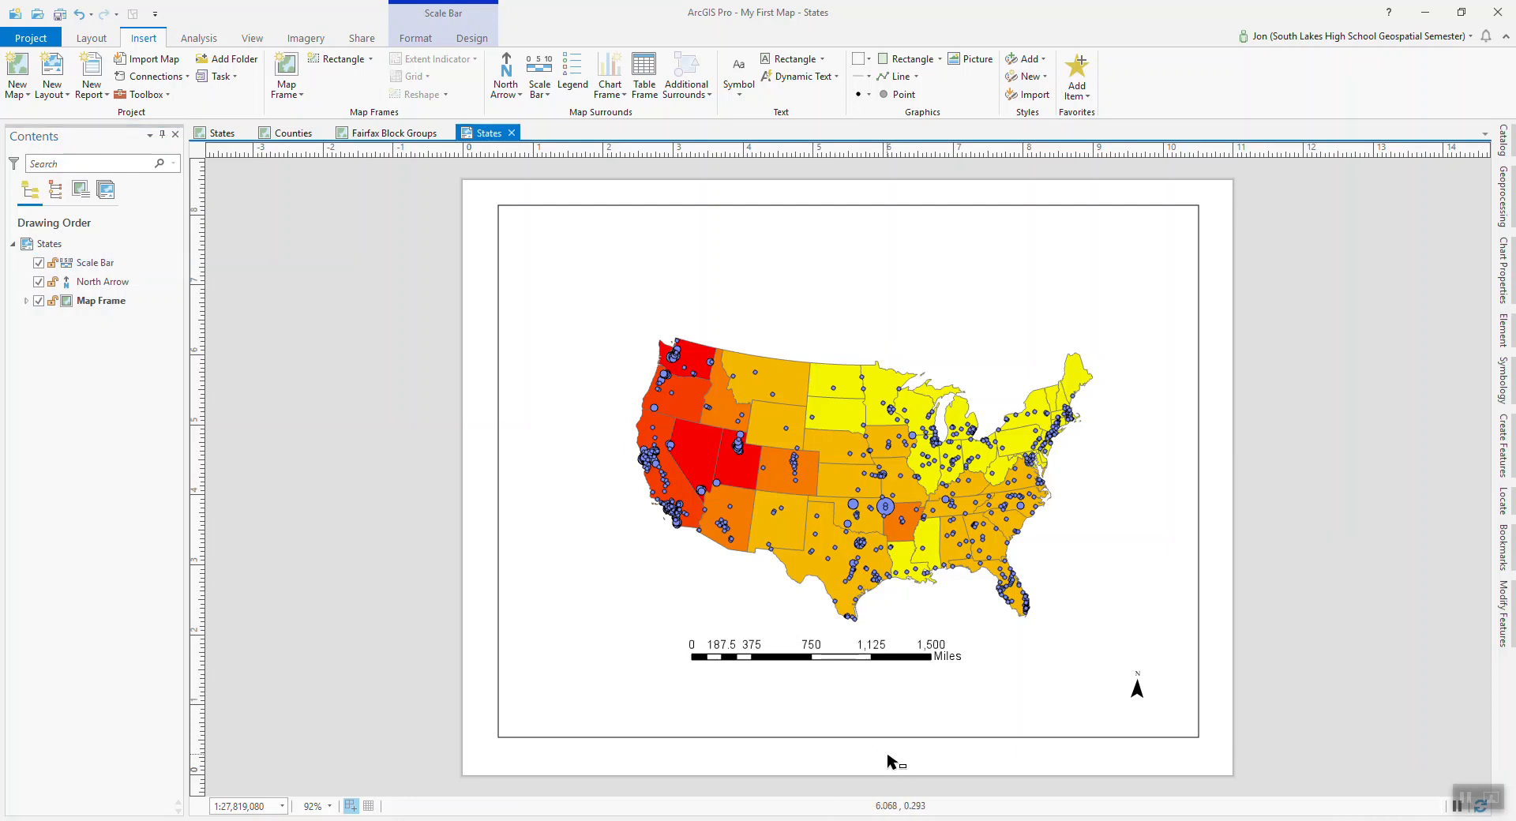
left_click(803, 688)
left_click(804, 657)
left_click_drag(803, 655, 858, 656)
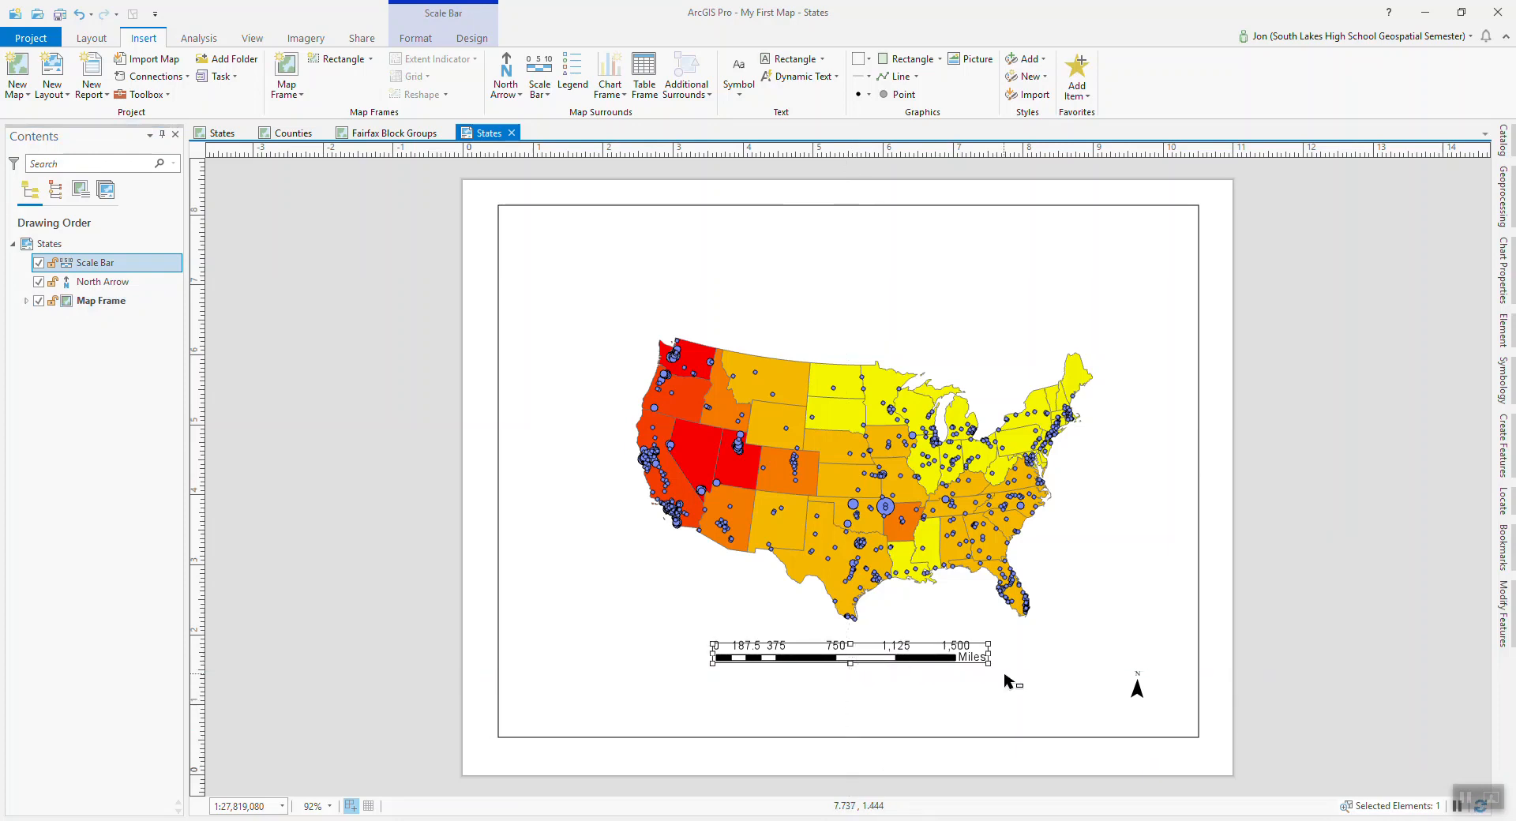
left_click_drag(985, 656, 882, 657)
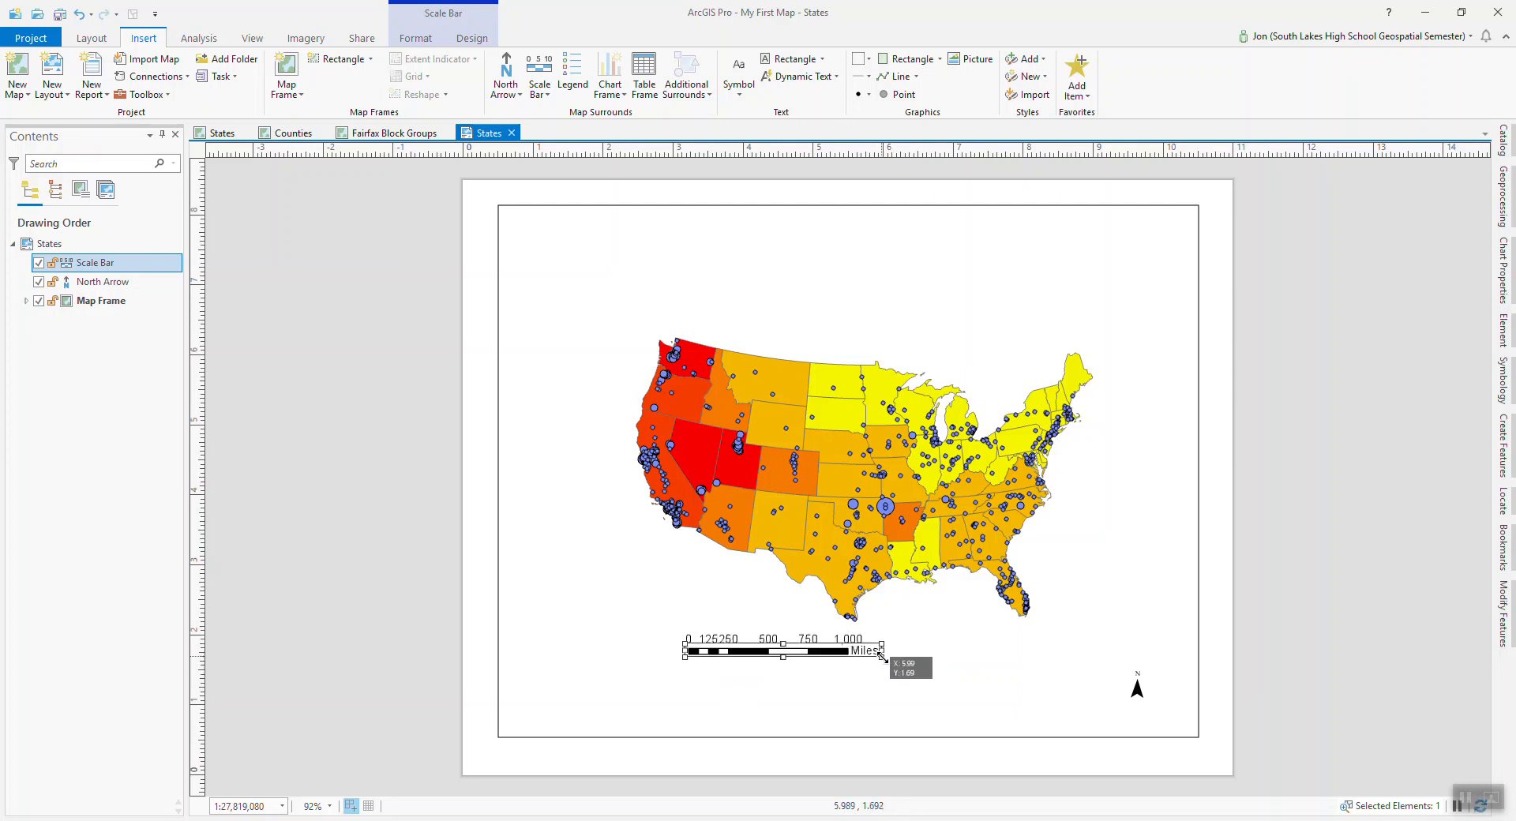
Move the alternating scale bar right and slightly down so it is more centred beneath the map.
left_click(824, 675)
mouse_move(783, 649)
left_mouse_down()
mouse_move(827, 659)
mouse_move(784, 650)
left_mouse_up()
left_click(93, 263)
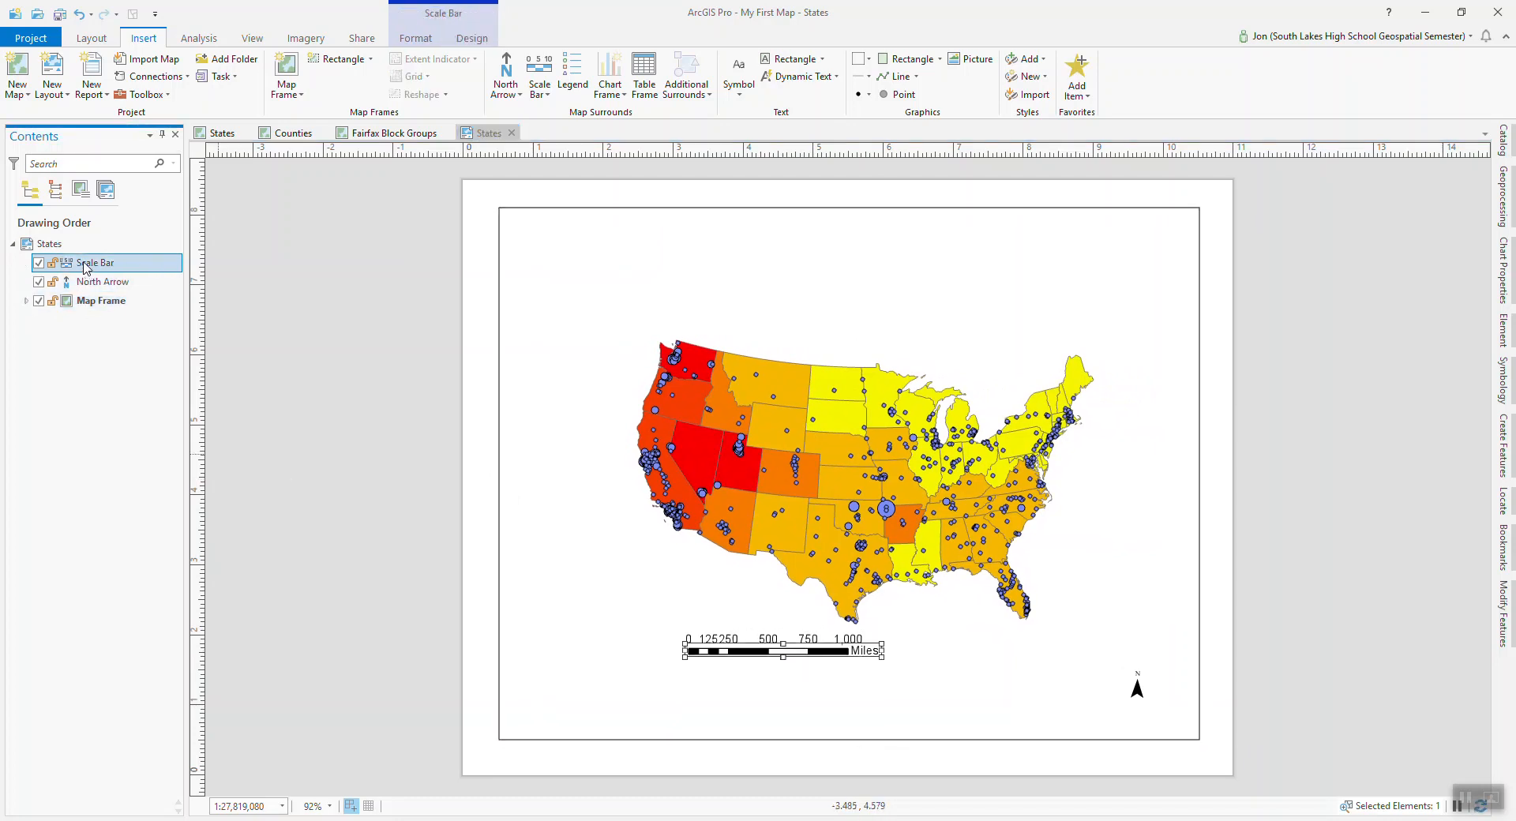
left_click_drag(794, 650, 863, 663)
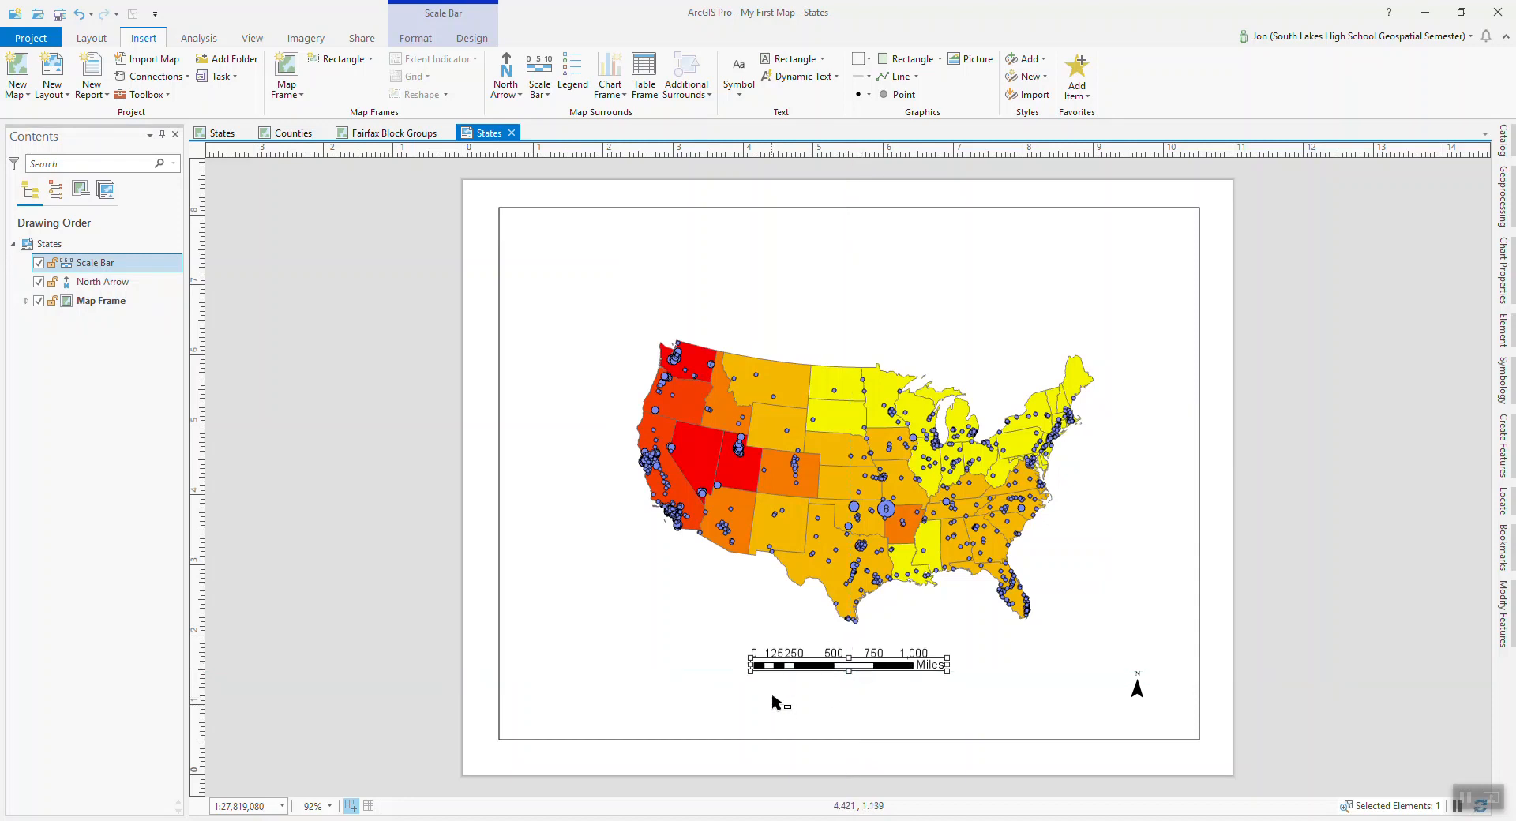
left_click(769, 759)
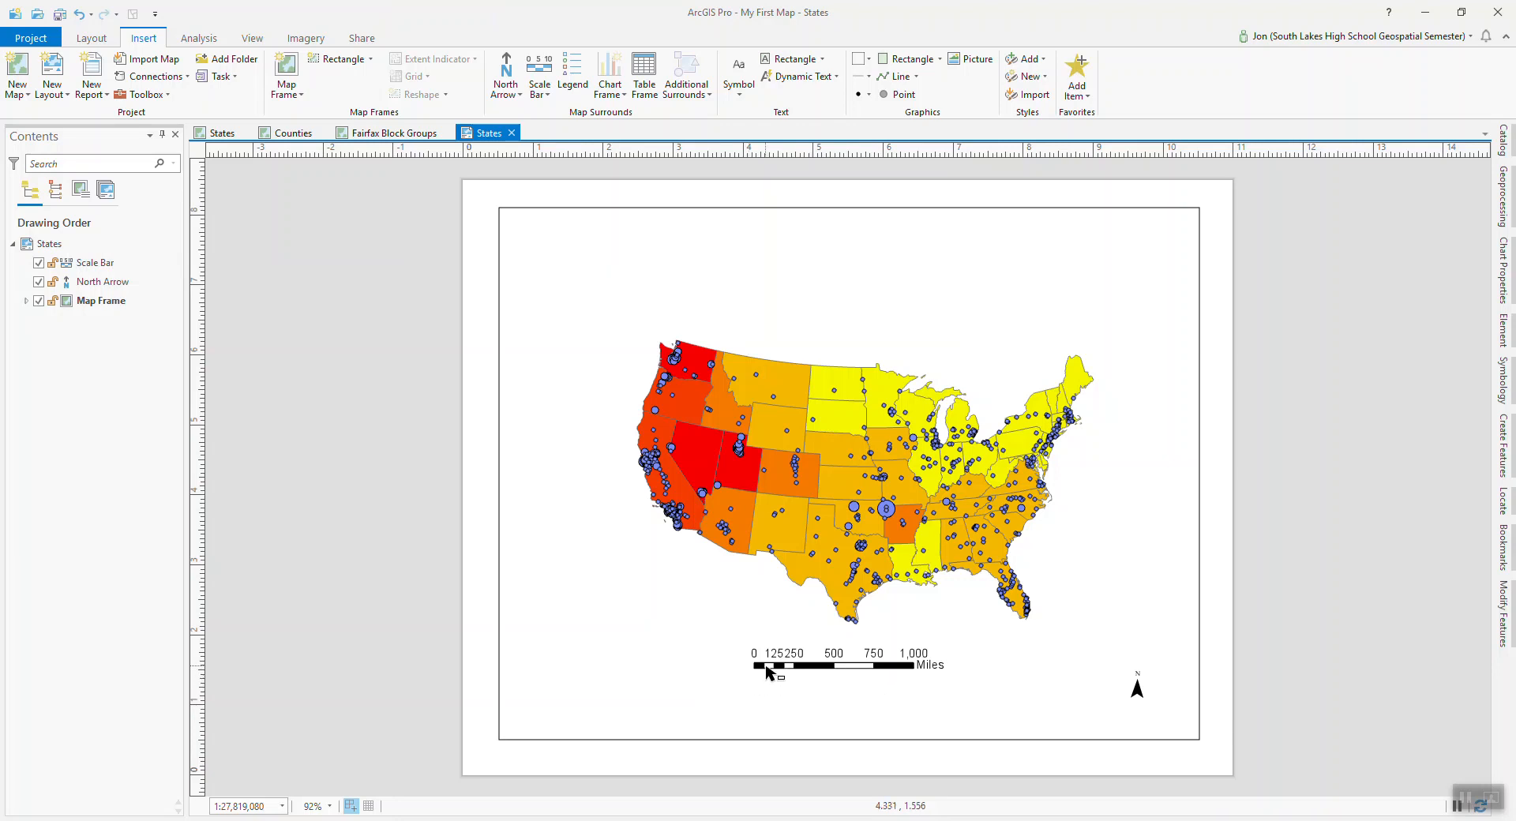
Insert an imperial Scale Line 1 scale bar about 3 inches wide directly below the alternating scale bar.
left_click(882, 663)
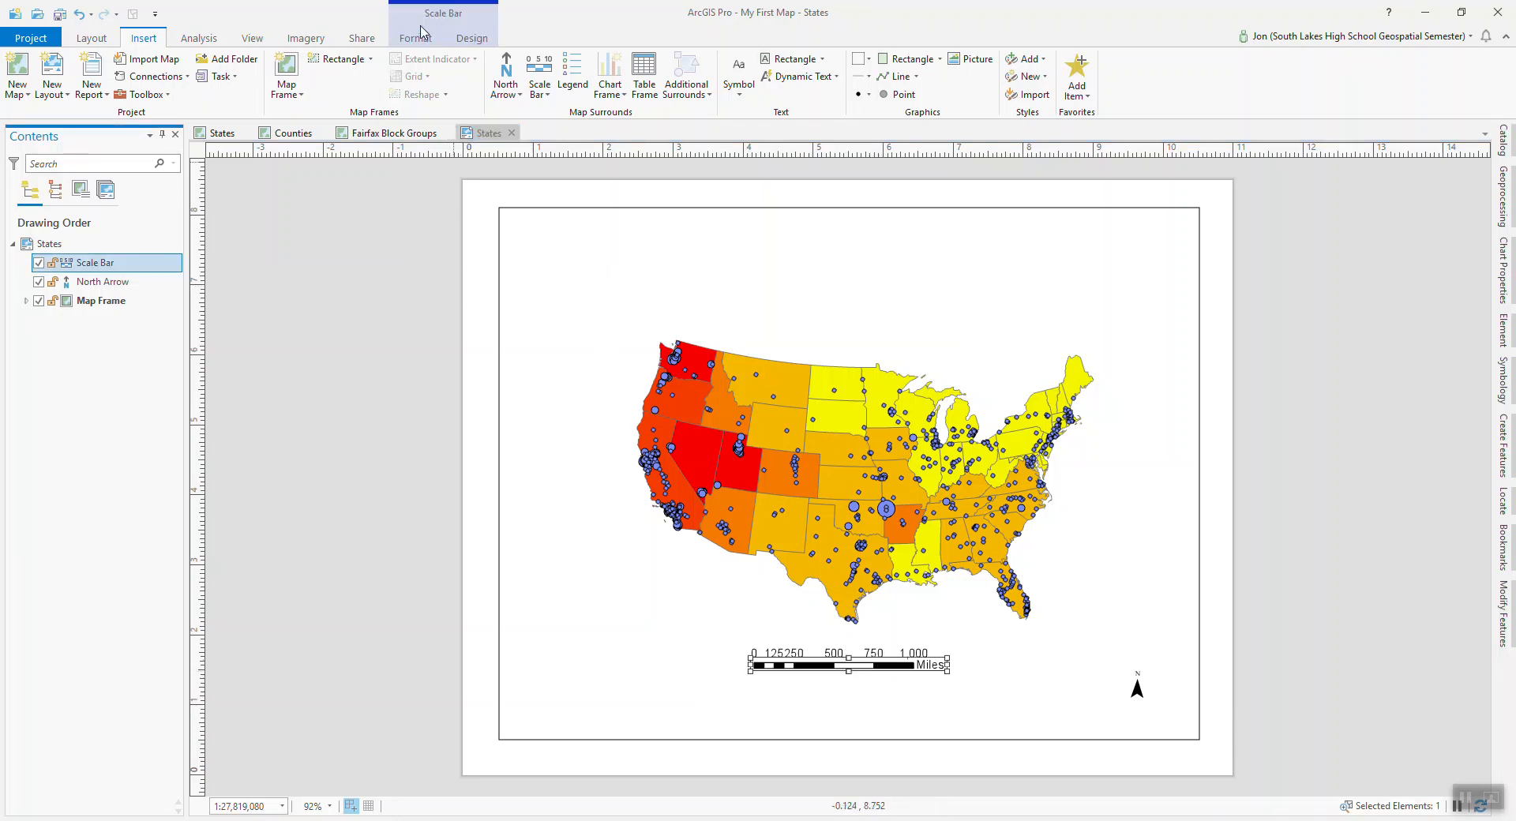
left_click(91, 38)
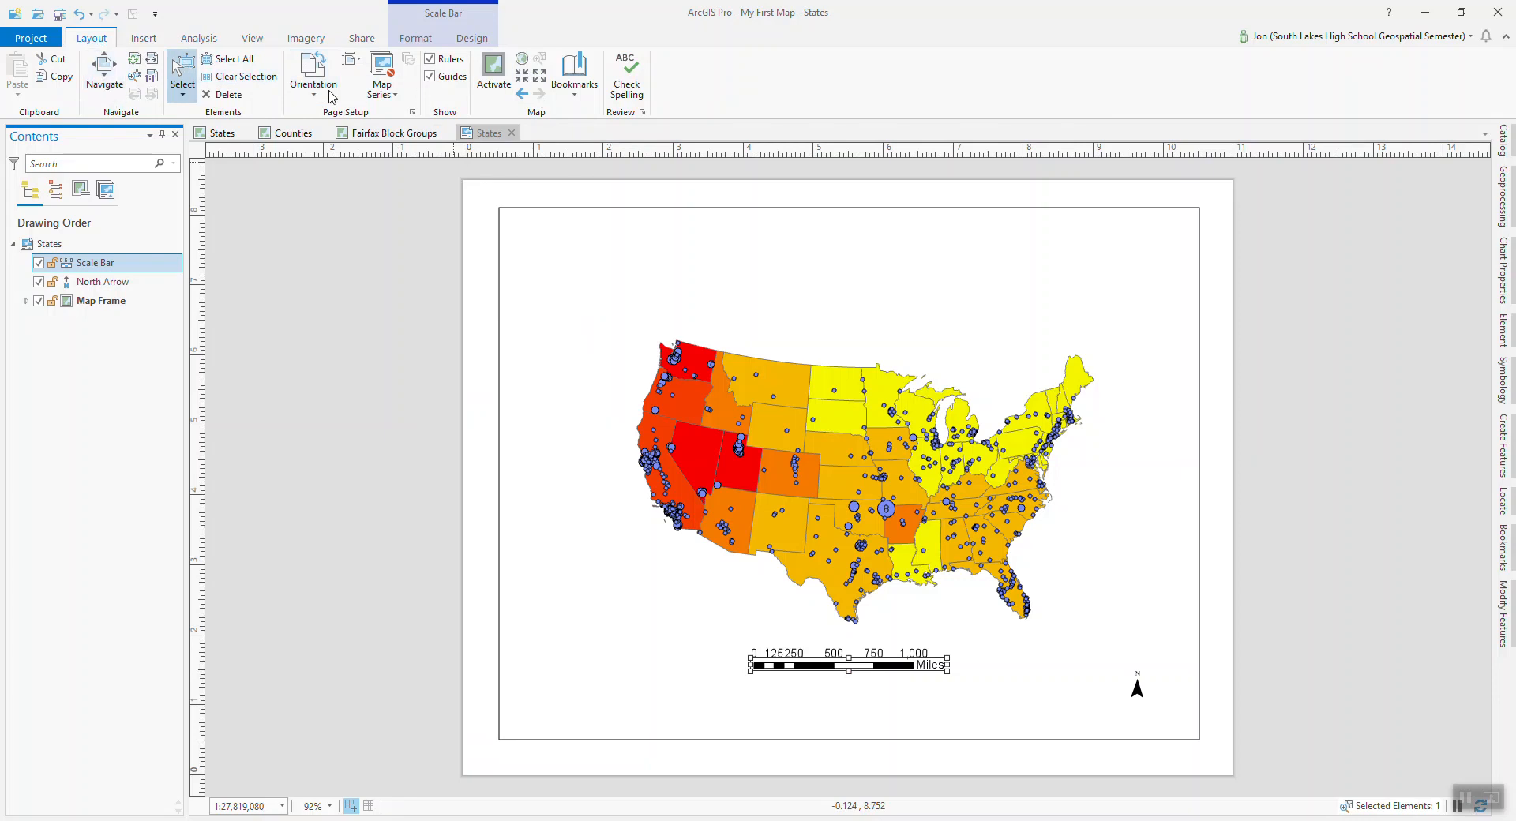
left_click(145, 40)
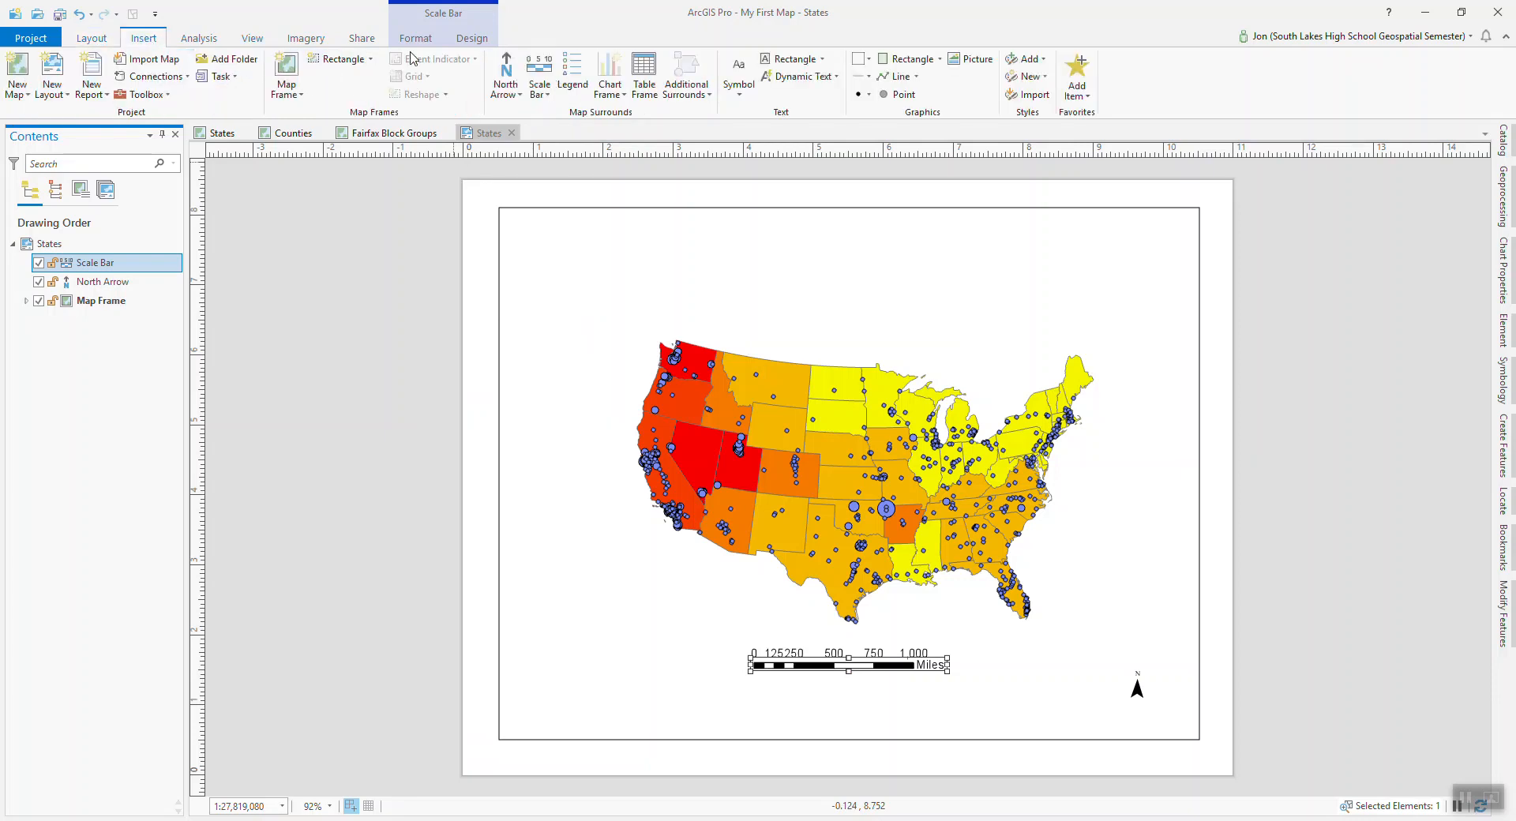
left_click(541, 95)
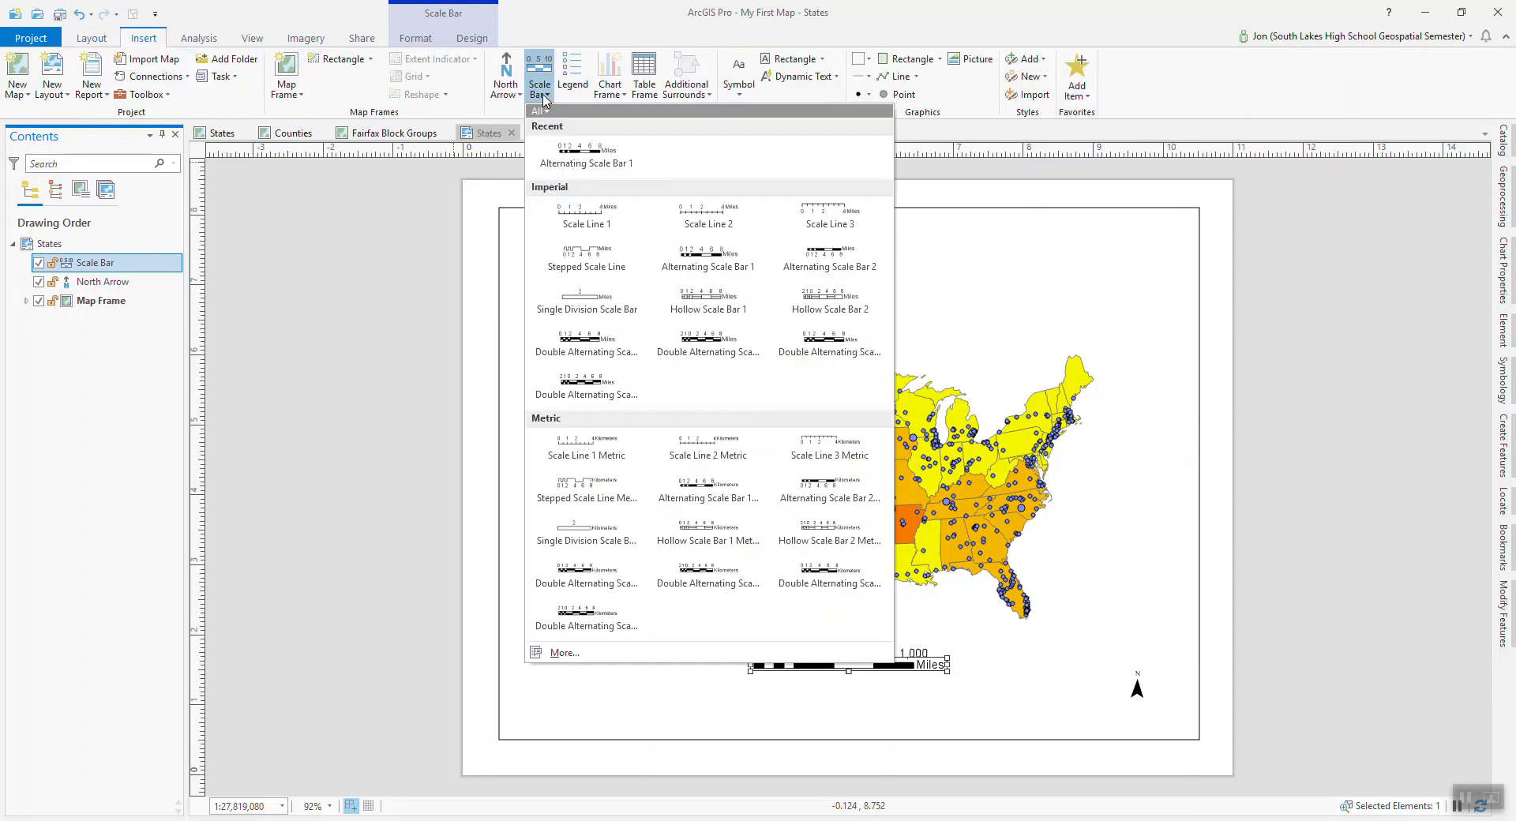
left_click(596, 213)
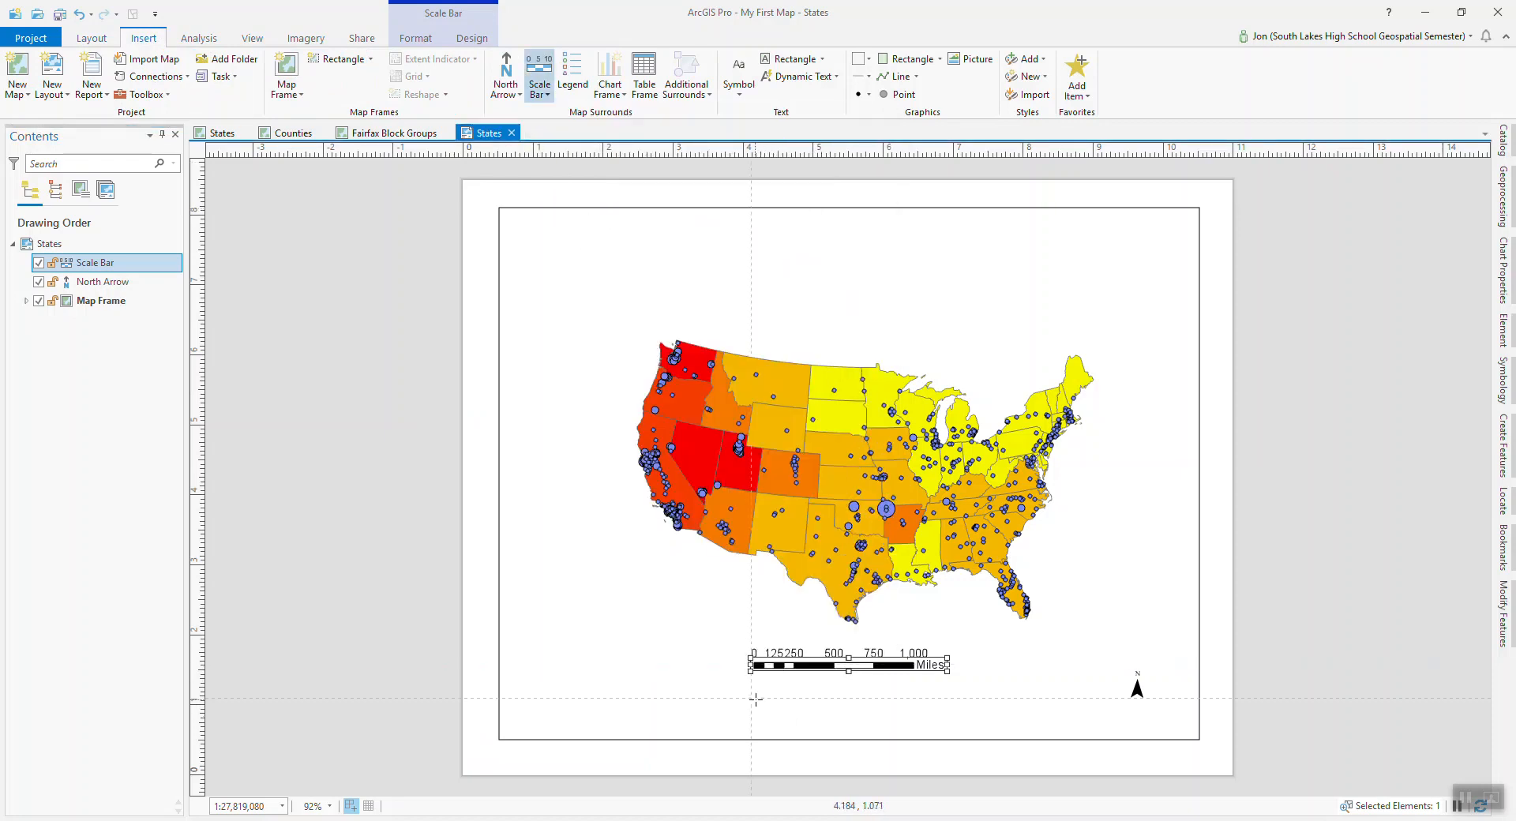
left_click_drag(750, 699, 960, 716)
Delete the original alternating scale bar from the layout, keeping the Scale Line 1 bar.
left_click(883, 664)
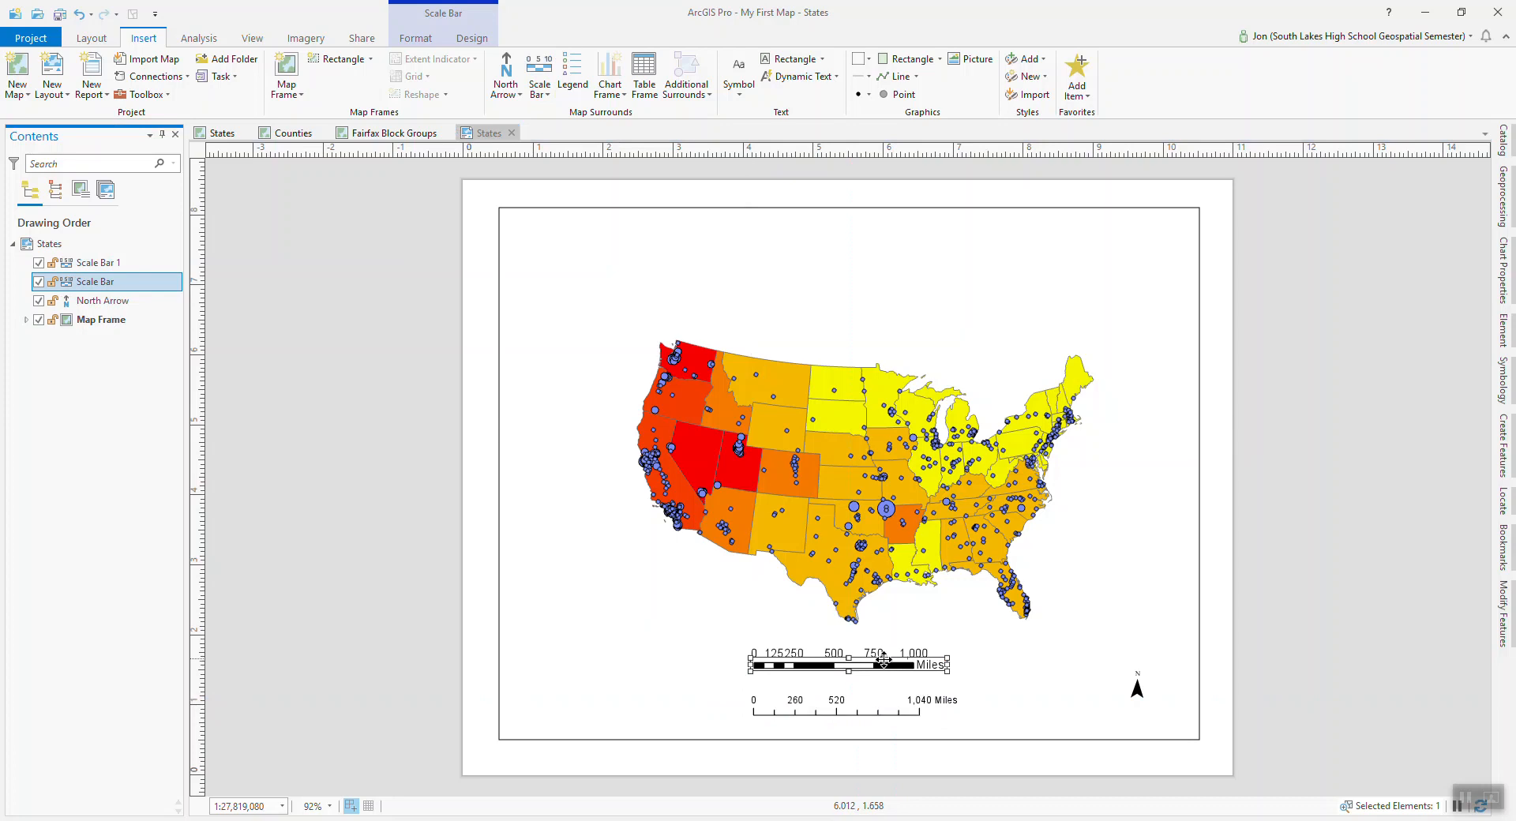
left_click(879, 658)
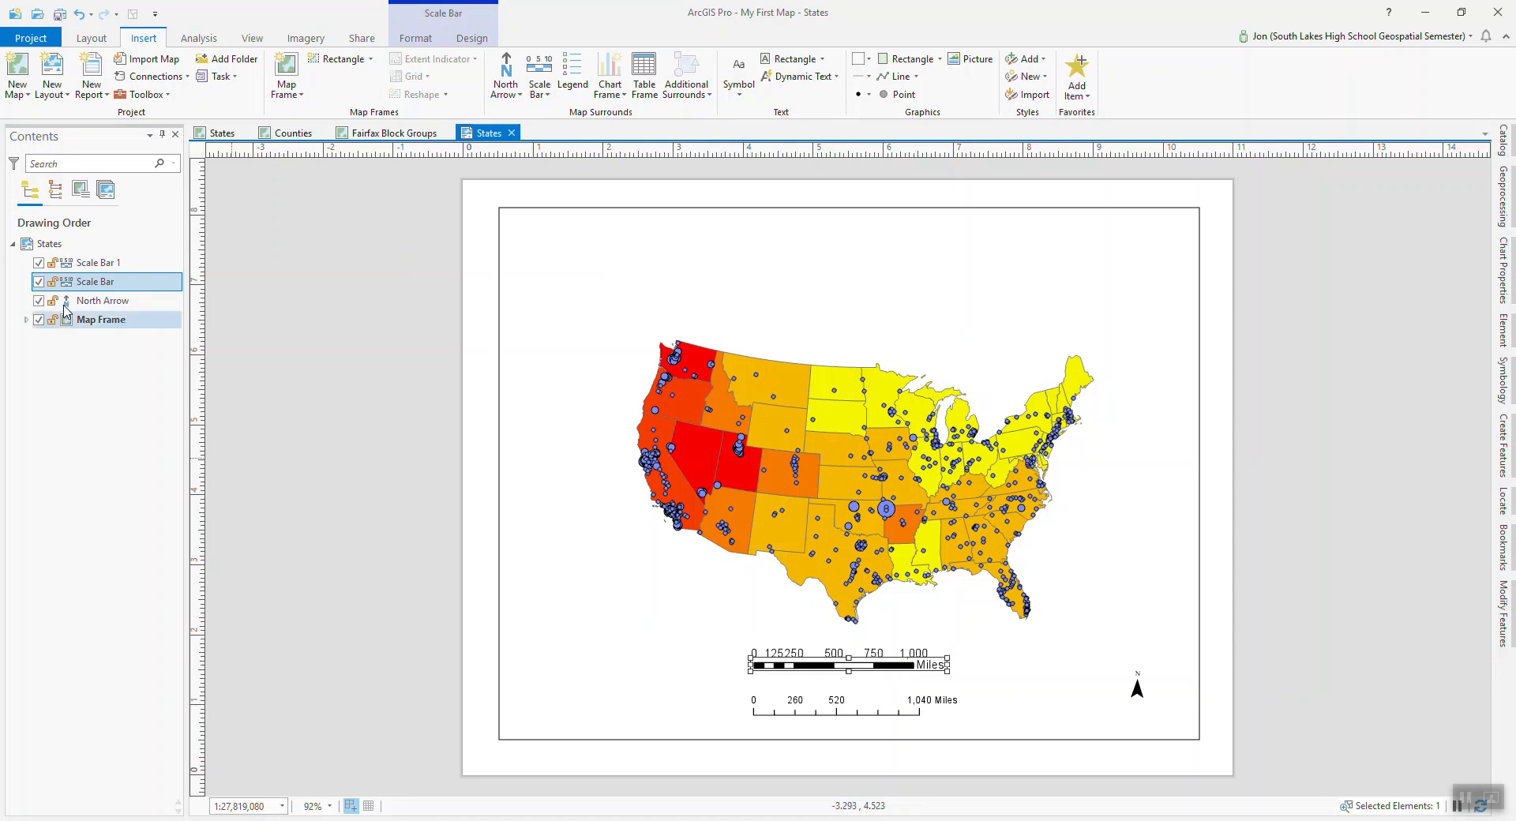
left_click(86, 264)
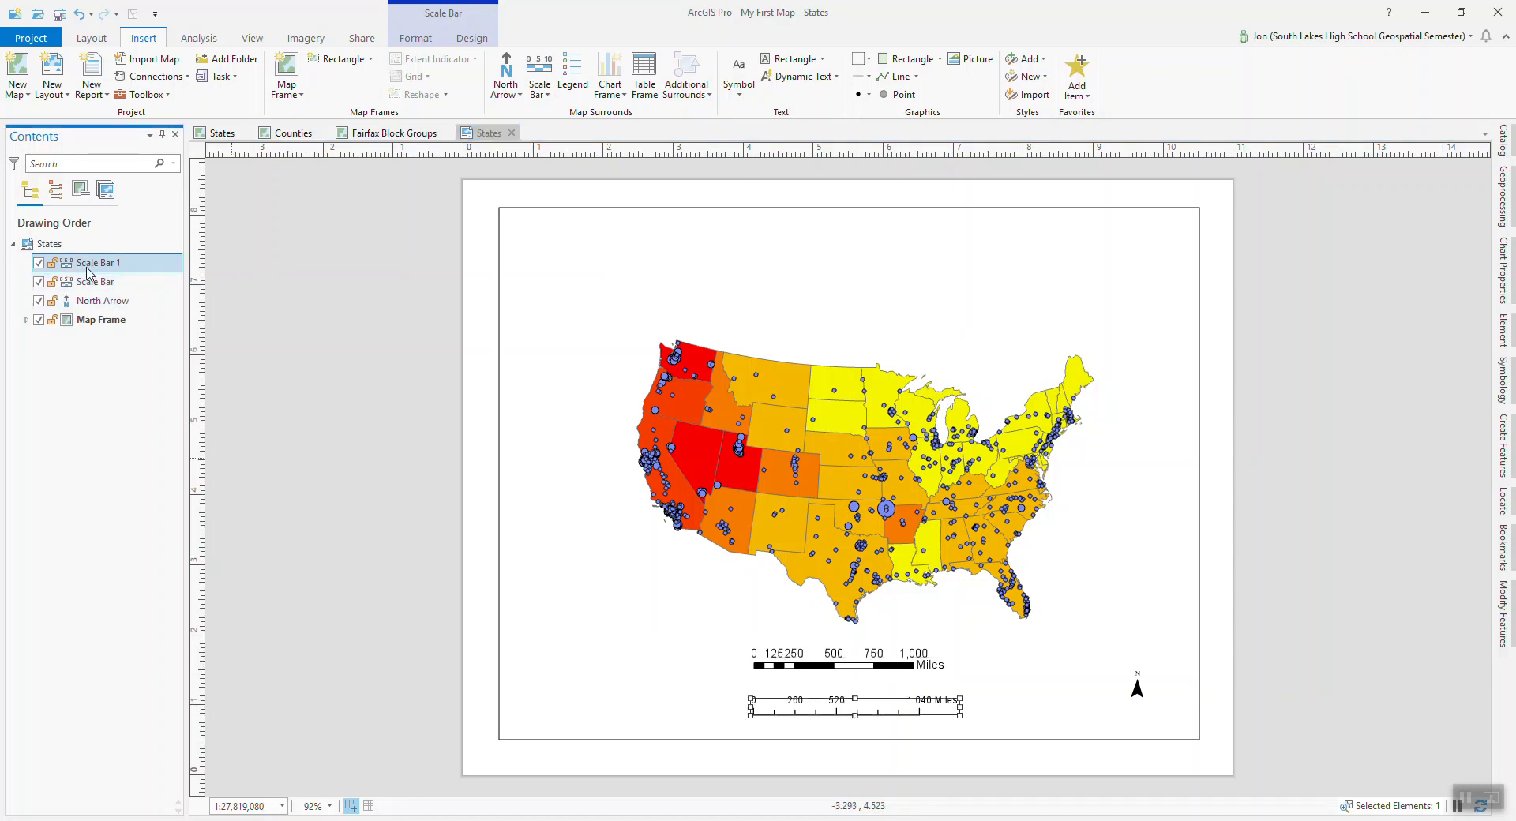
left_click(96, 284)
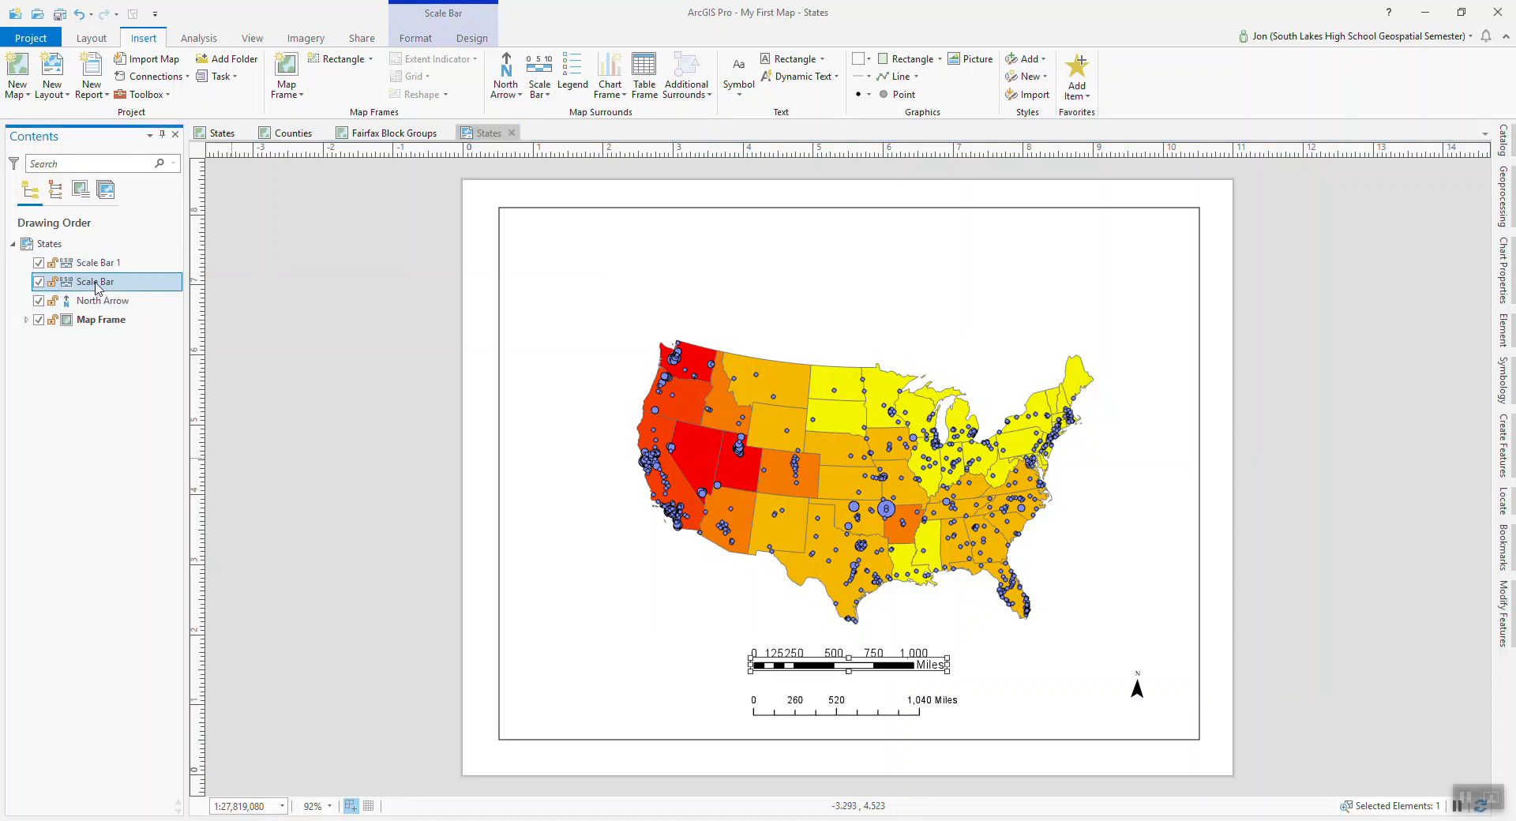
right_click(97, 287)
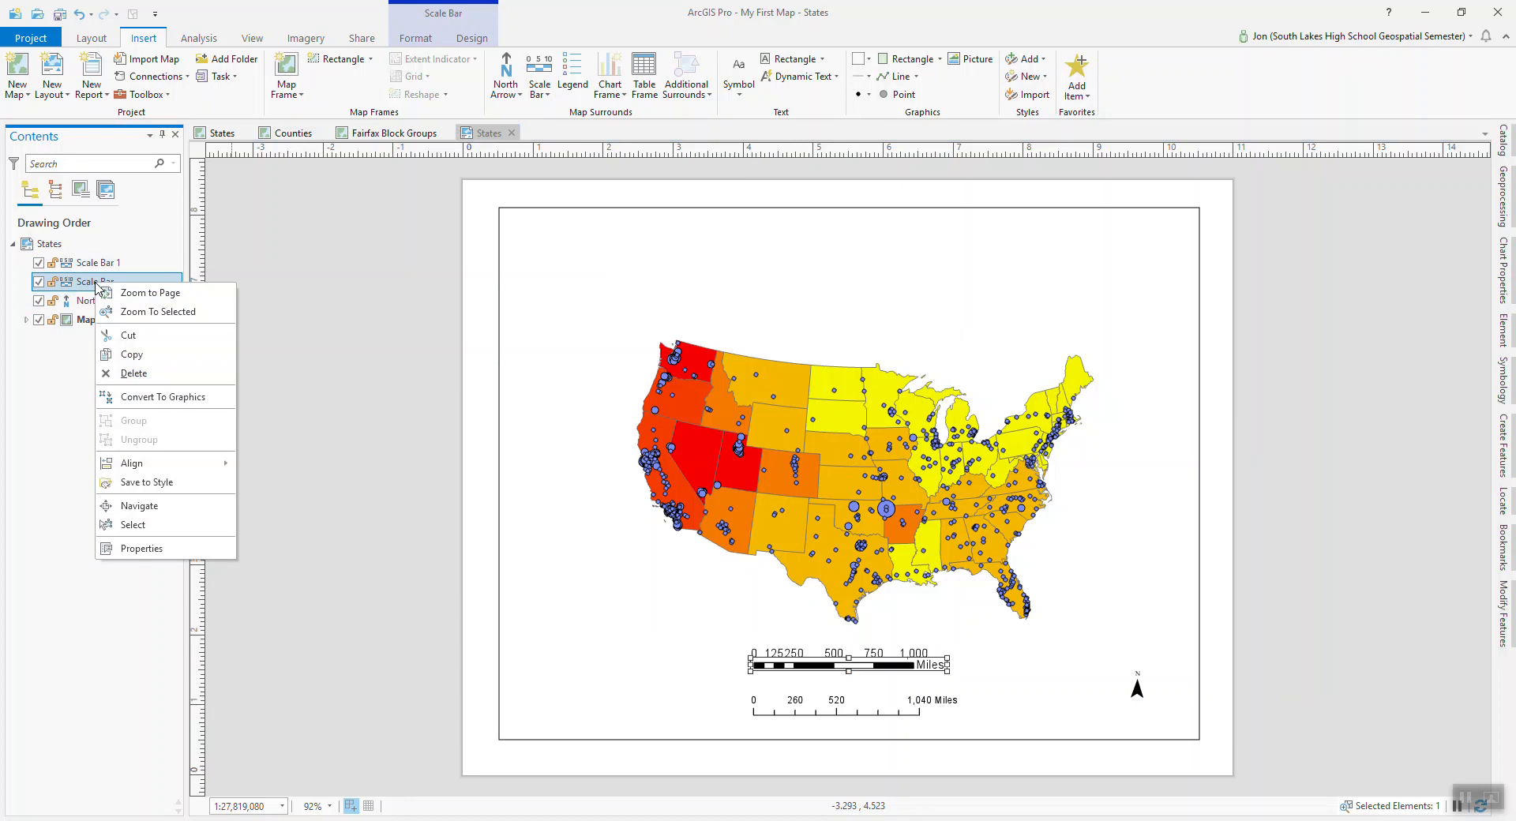
left_click(134, 376)
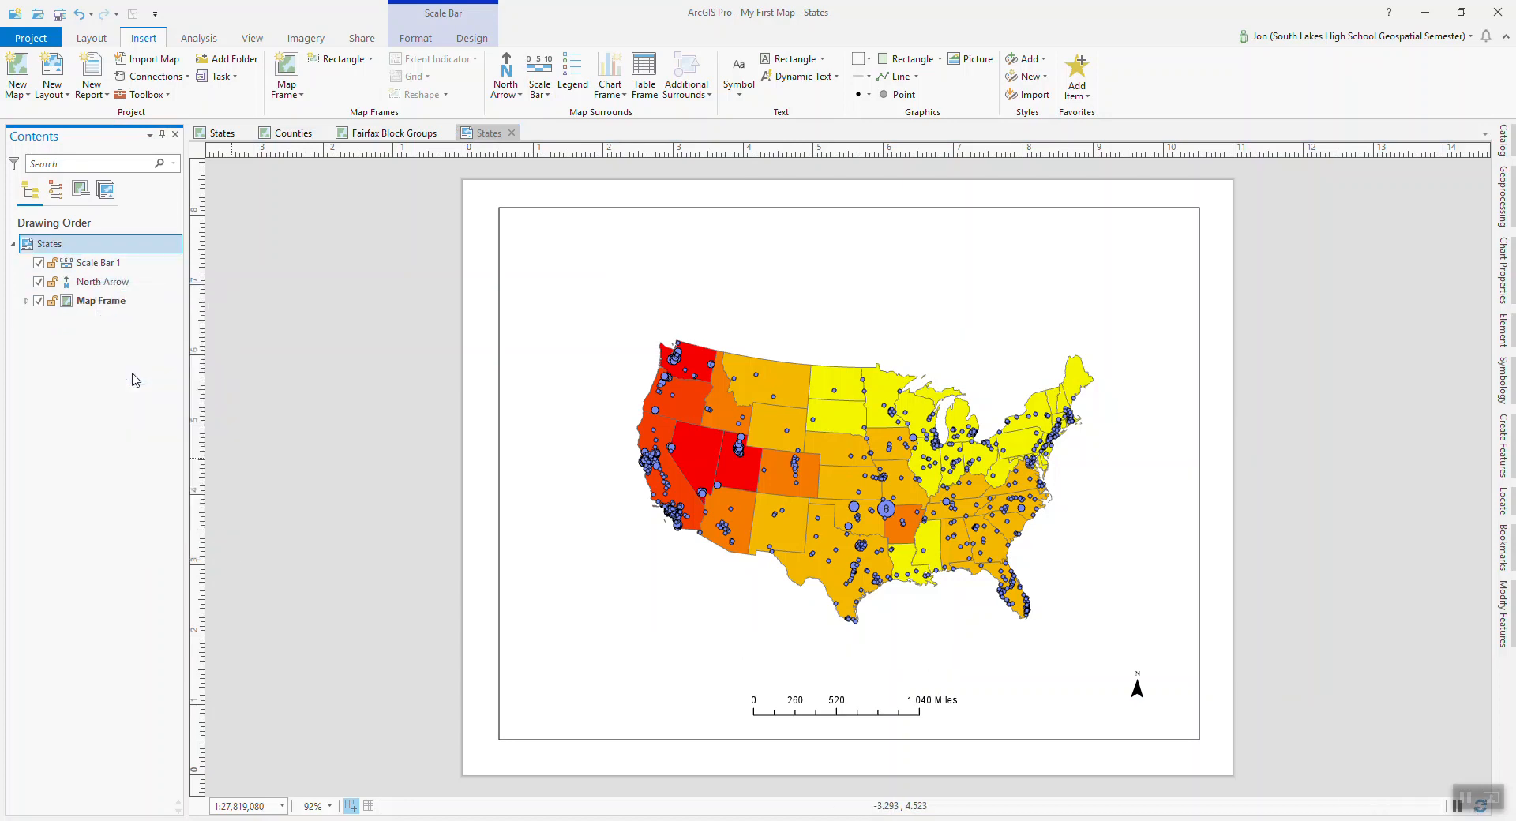
Lengthen the scale line so that it spans 2,000 miles and move it up and left beneath the map.
left_click(864, 715)
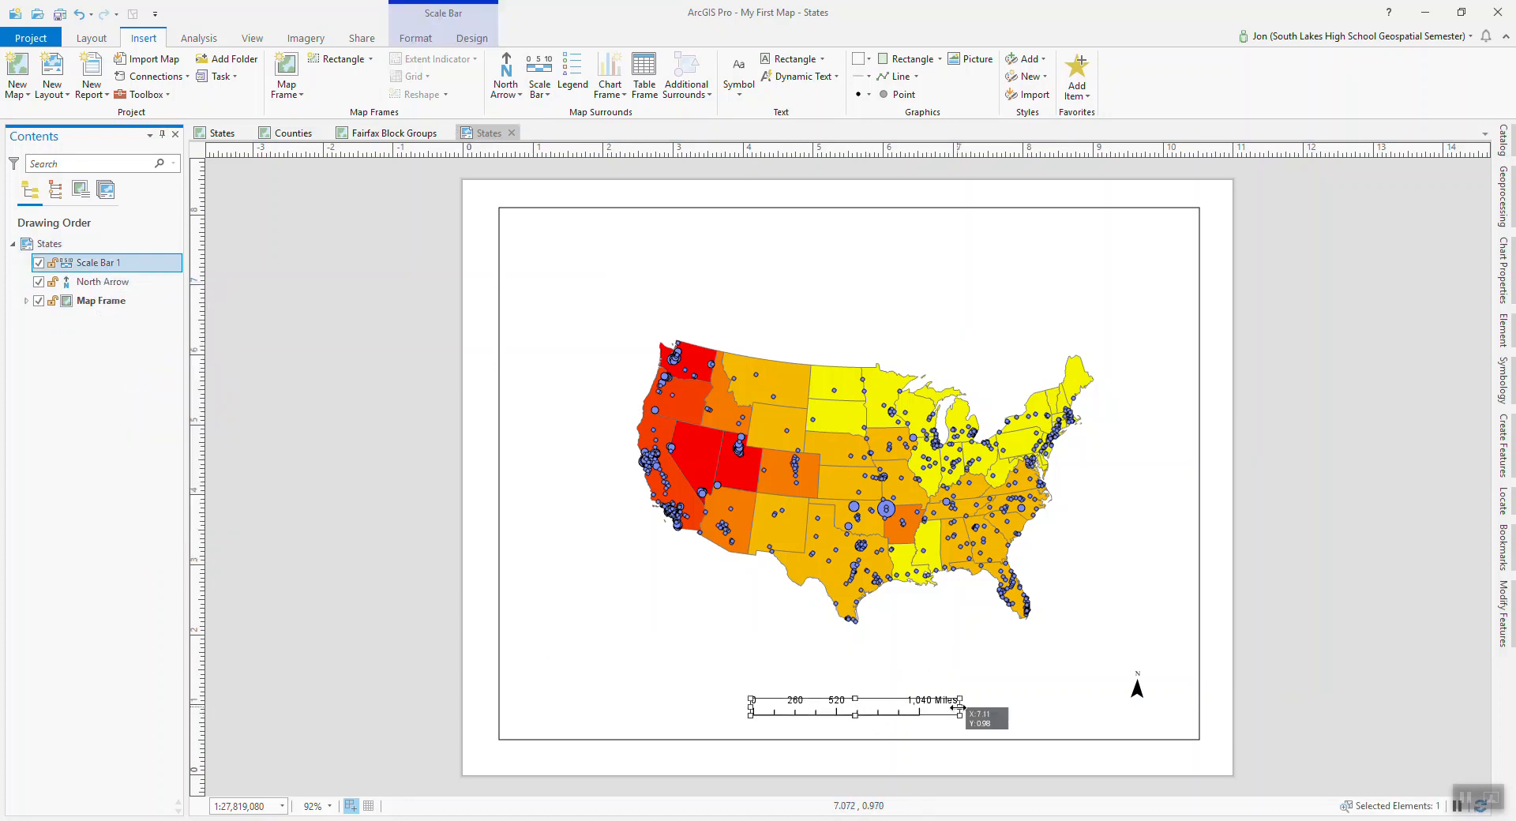
left_click_drag(960, 709, 1070, 706)
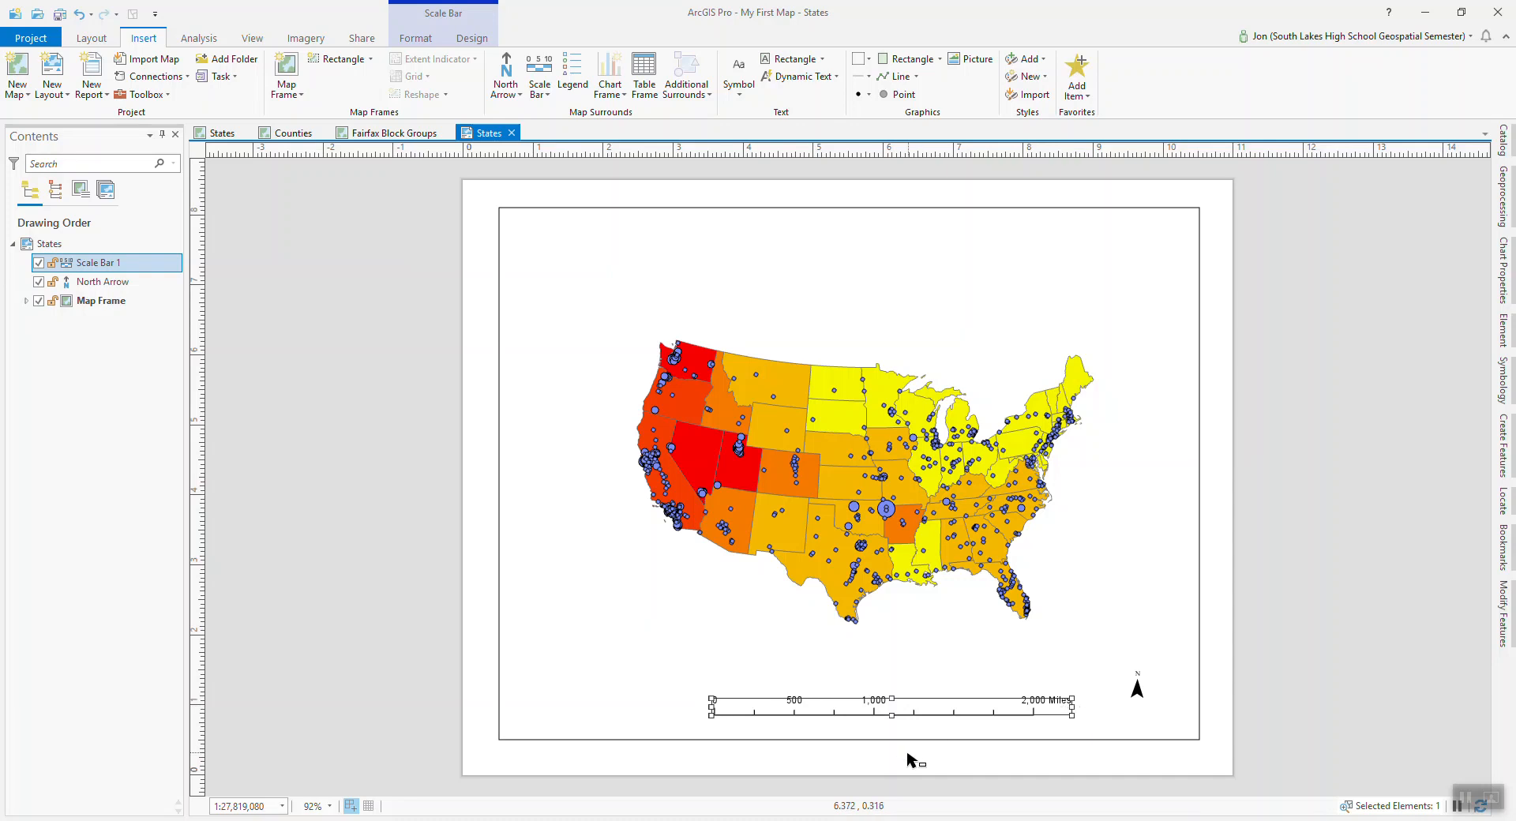
left_click_drag(912, 707, 862, 679)
Nudge the north arrow up level with the scale line, and shift the scale line slightly right under the map.
left_click(1139, 691)
left_click(1138, 690)
left_click_drag(1137, 691, 1134, 680)
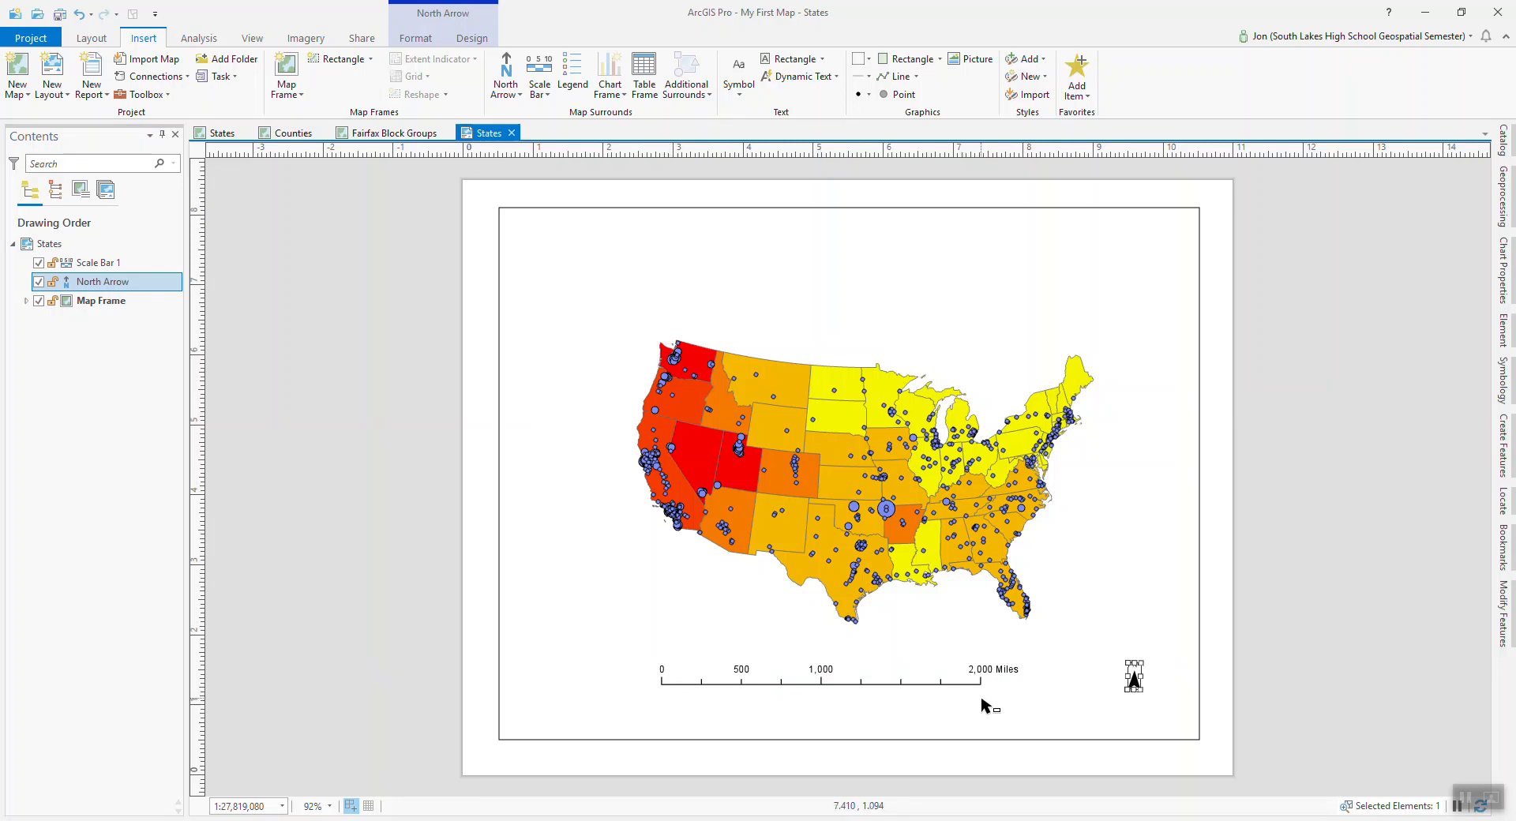
left_click(889, 682)
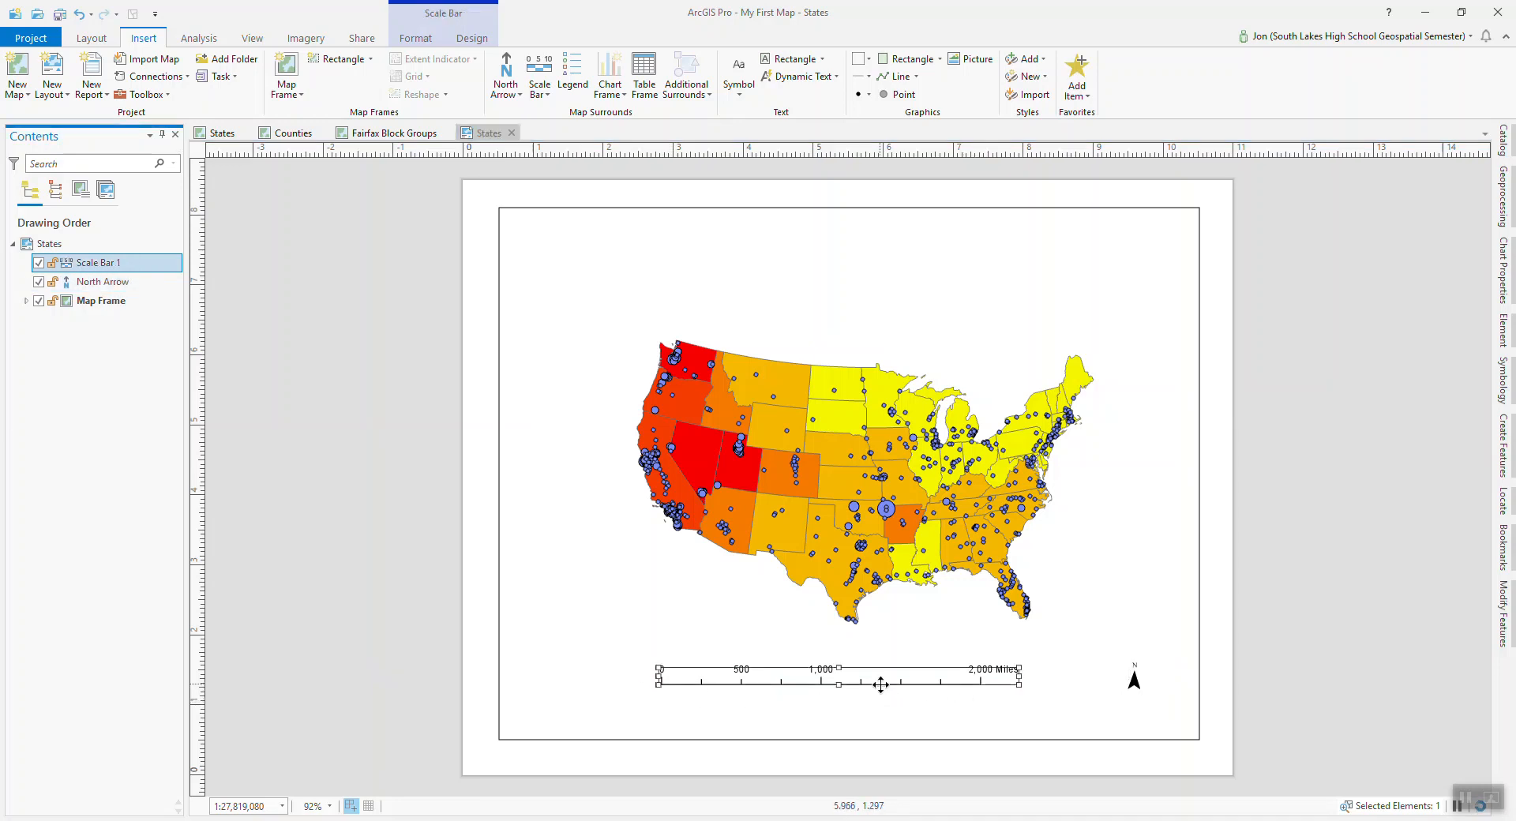
left_click_drag(868, 679, 870, 677)
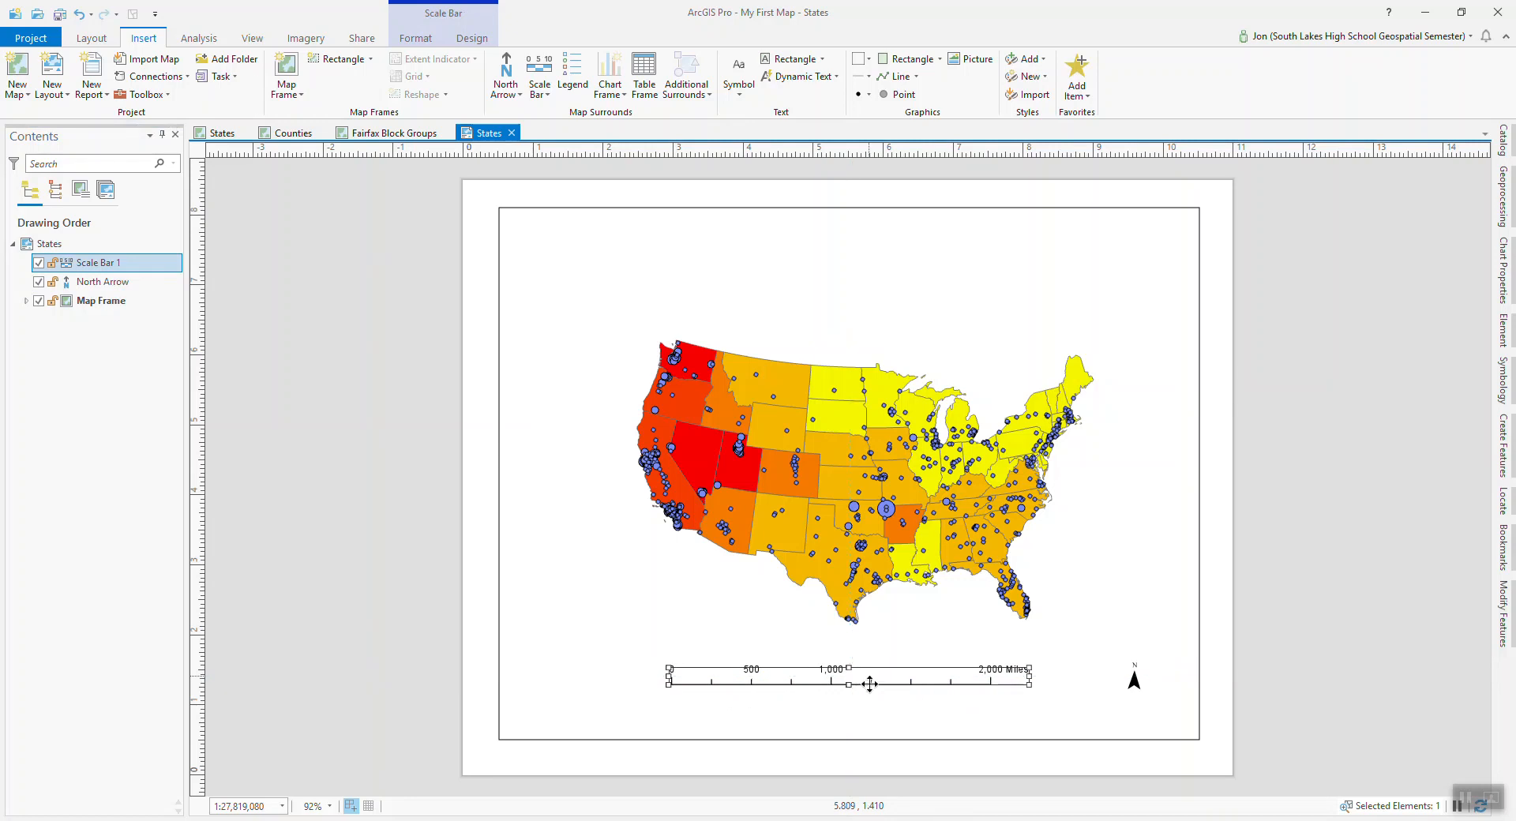
left_click(574, 701)
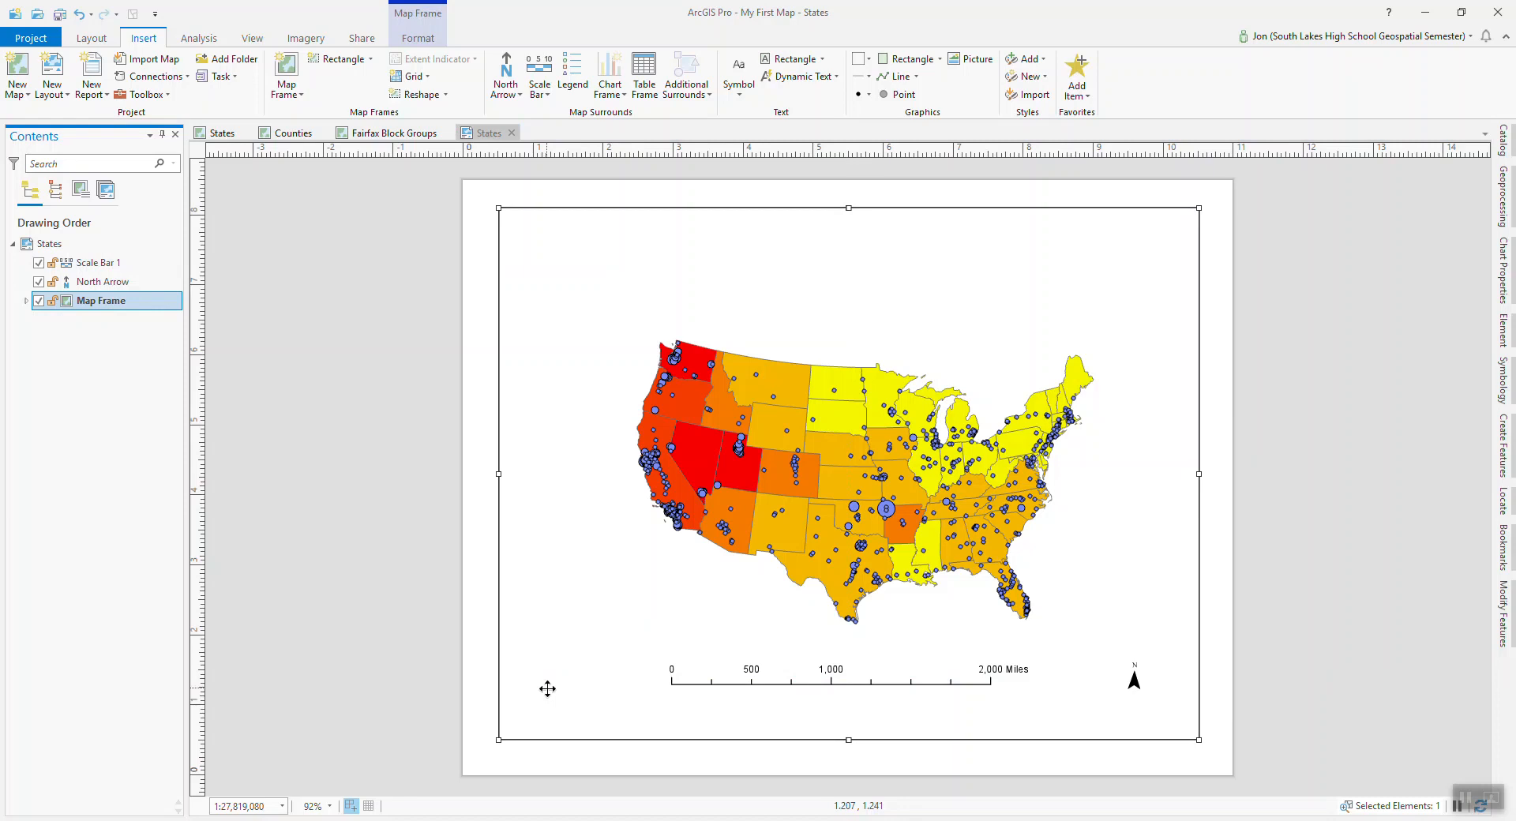
Add a wide text box in the first Scheme 2 text symbol above the map, inside the map frame.
left_click(869, 60)
left_click(870, 61)
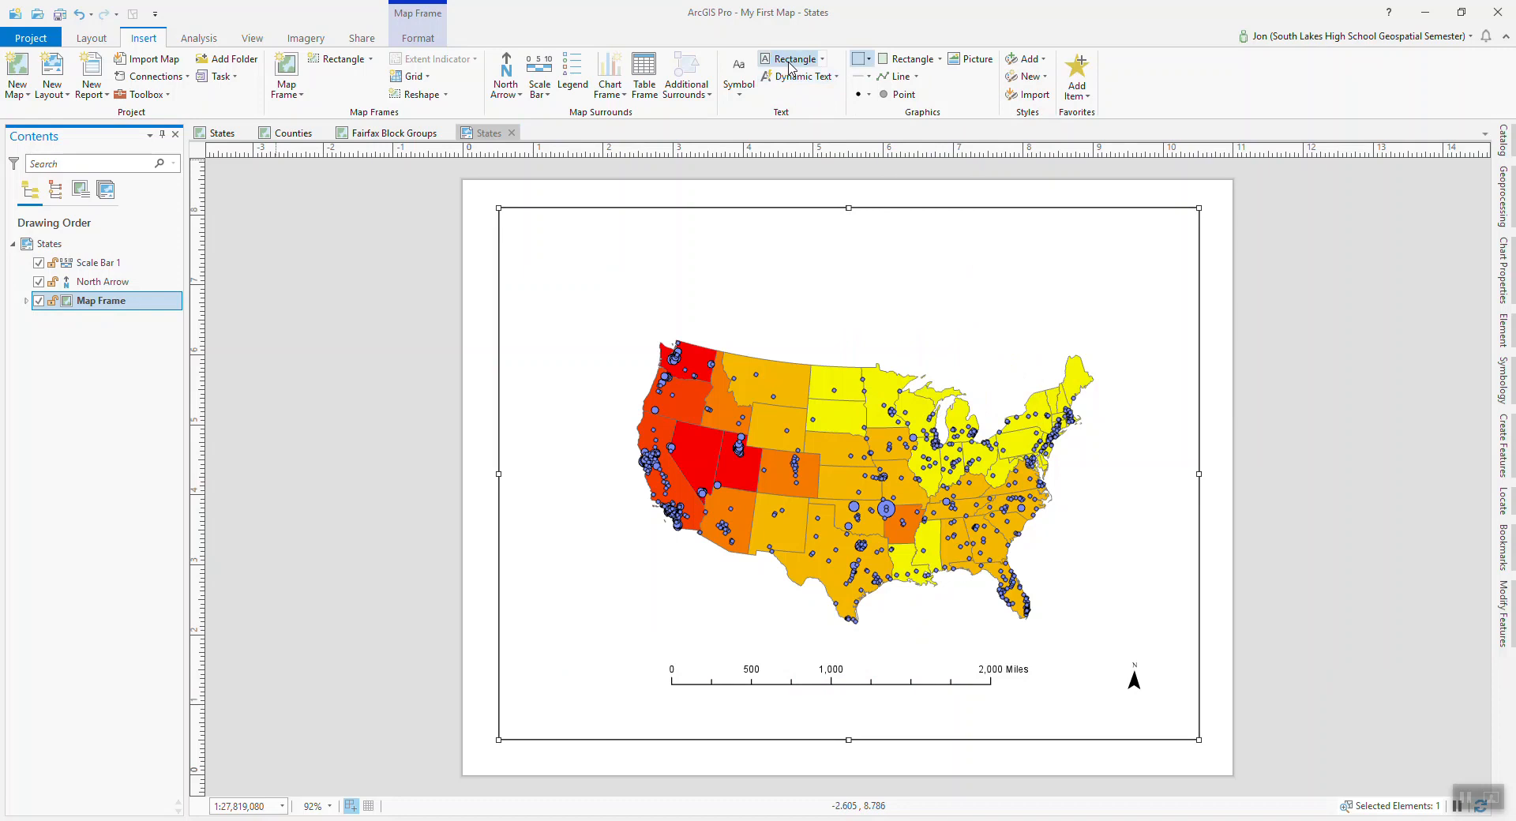
left_click(745, 95)
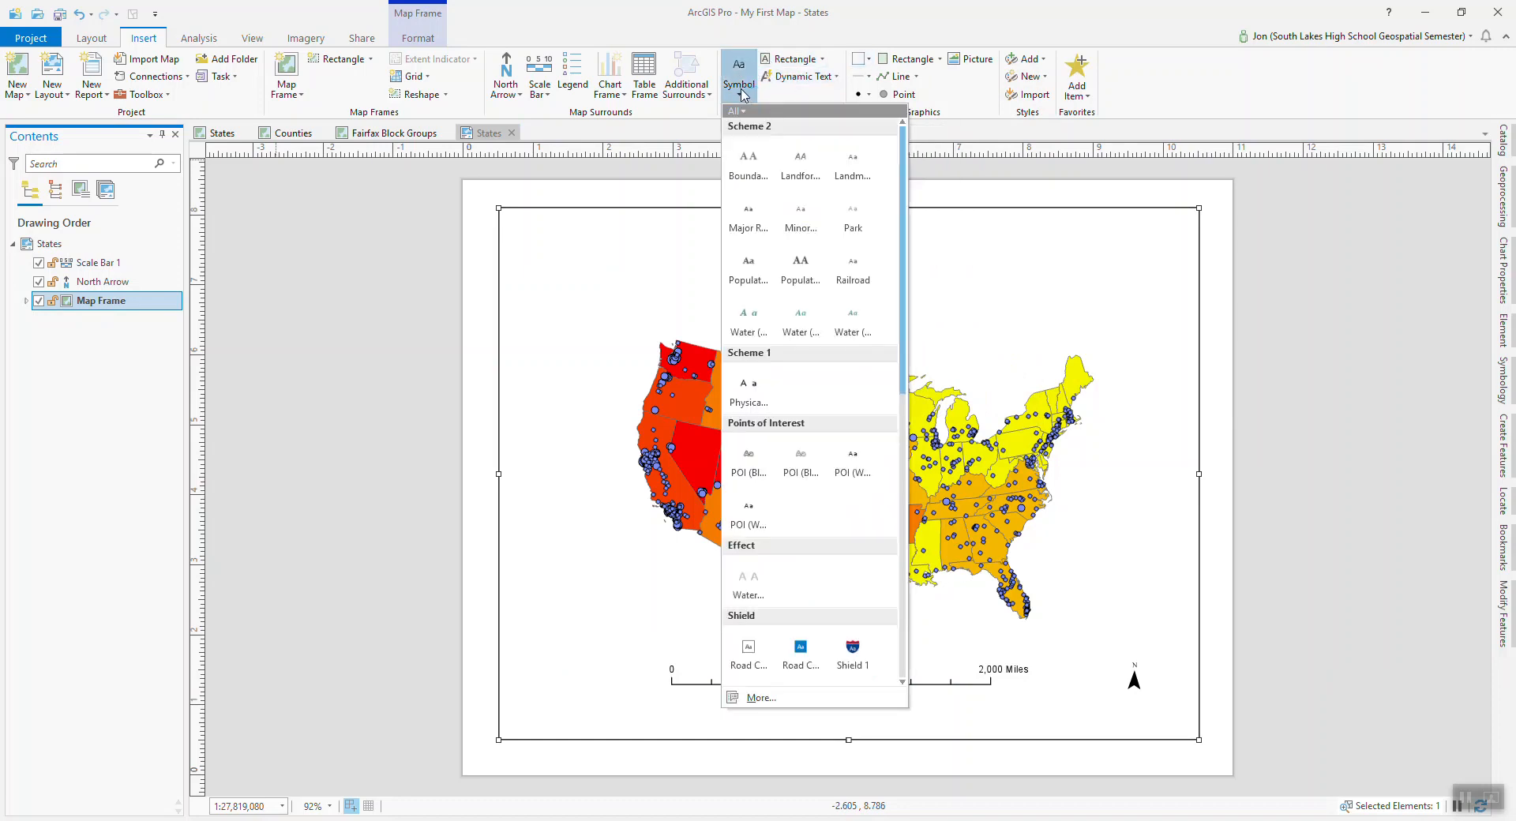
left_click(745, 169)
left_click_drag(653, 234, 1063, 271)
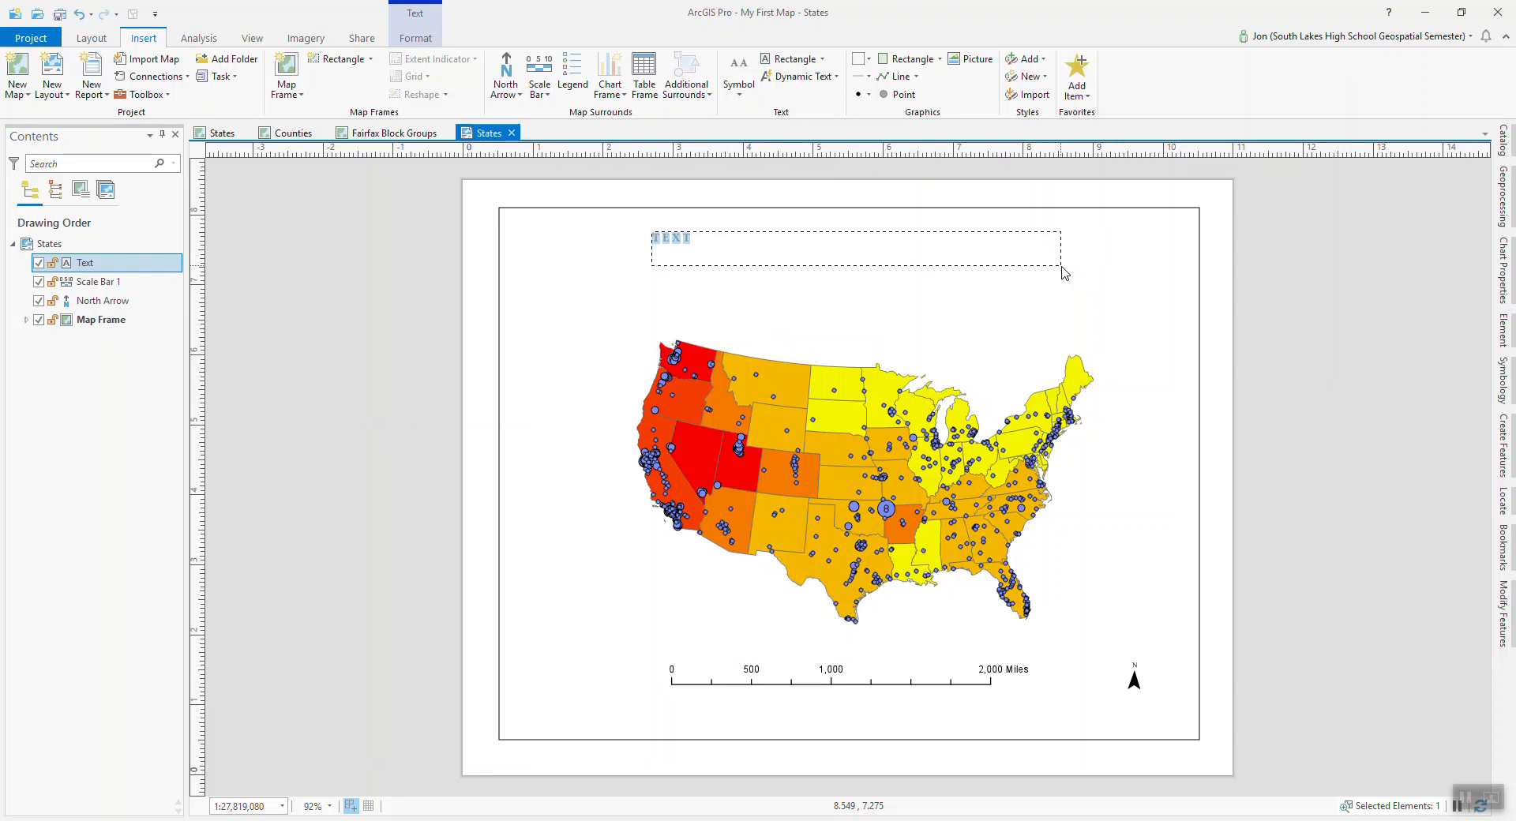
Enter the layout title "NORMALIZED HAWAIIAN/ PACIFIC ISLANDERS STATES AND CITIES", with "STATES AND CITIES" on the second line.
type("NORMALIZED HAWAI")
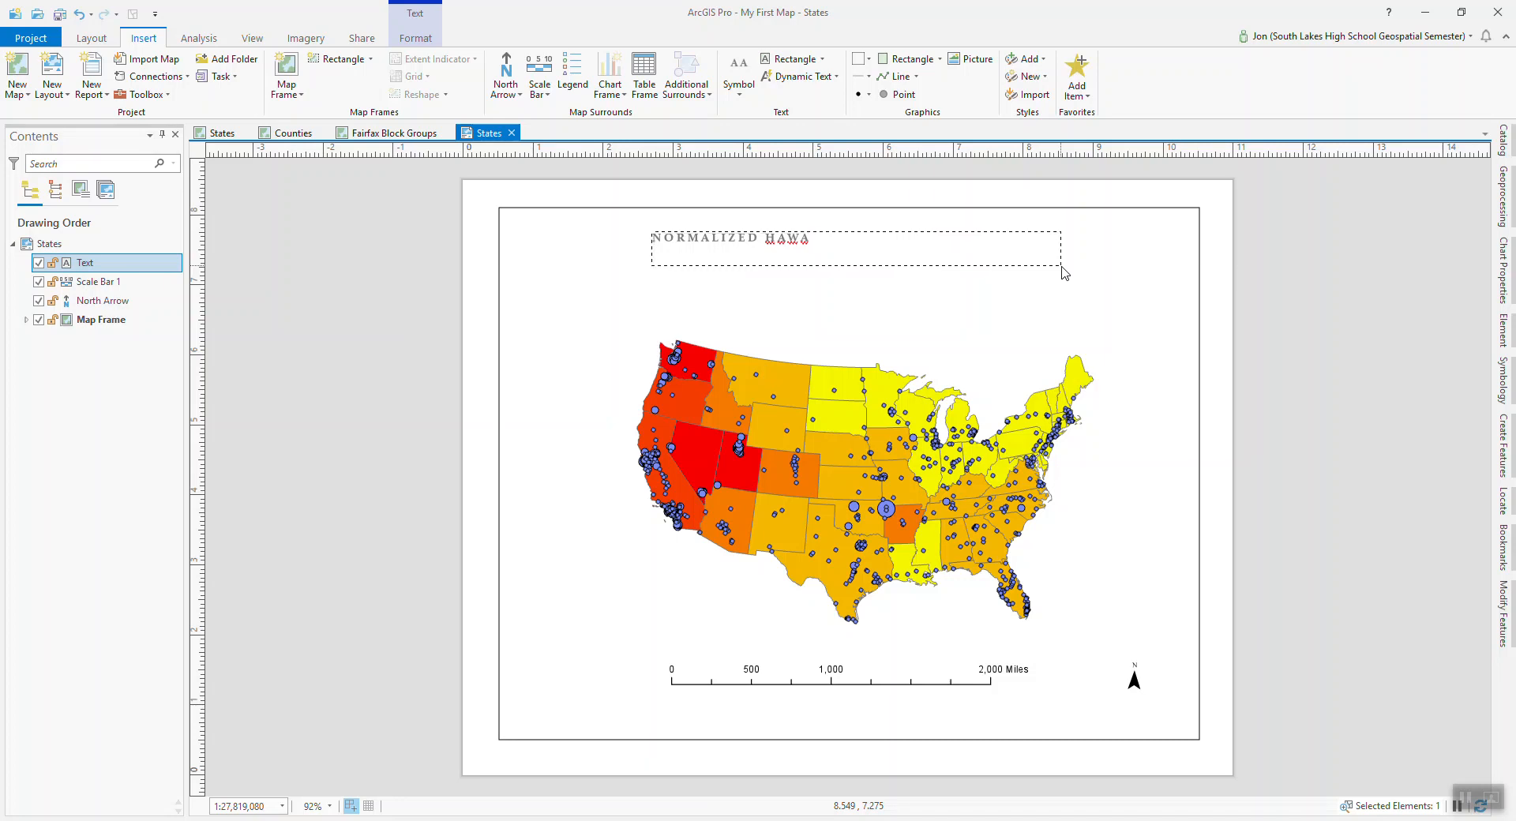
type("AN/ PAC")
type("IFIC")
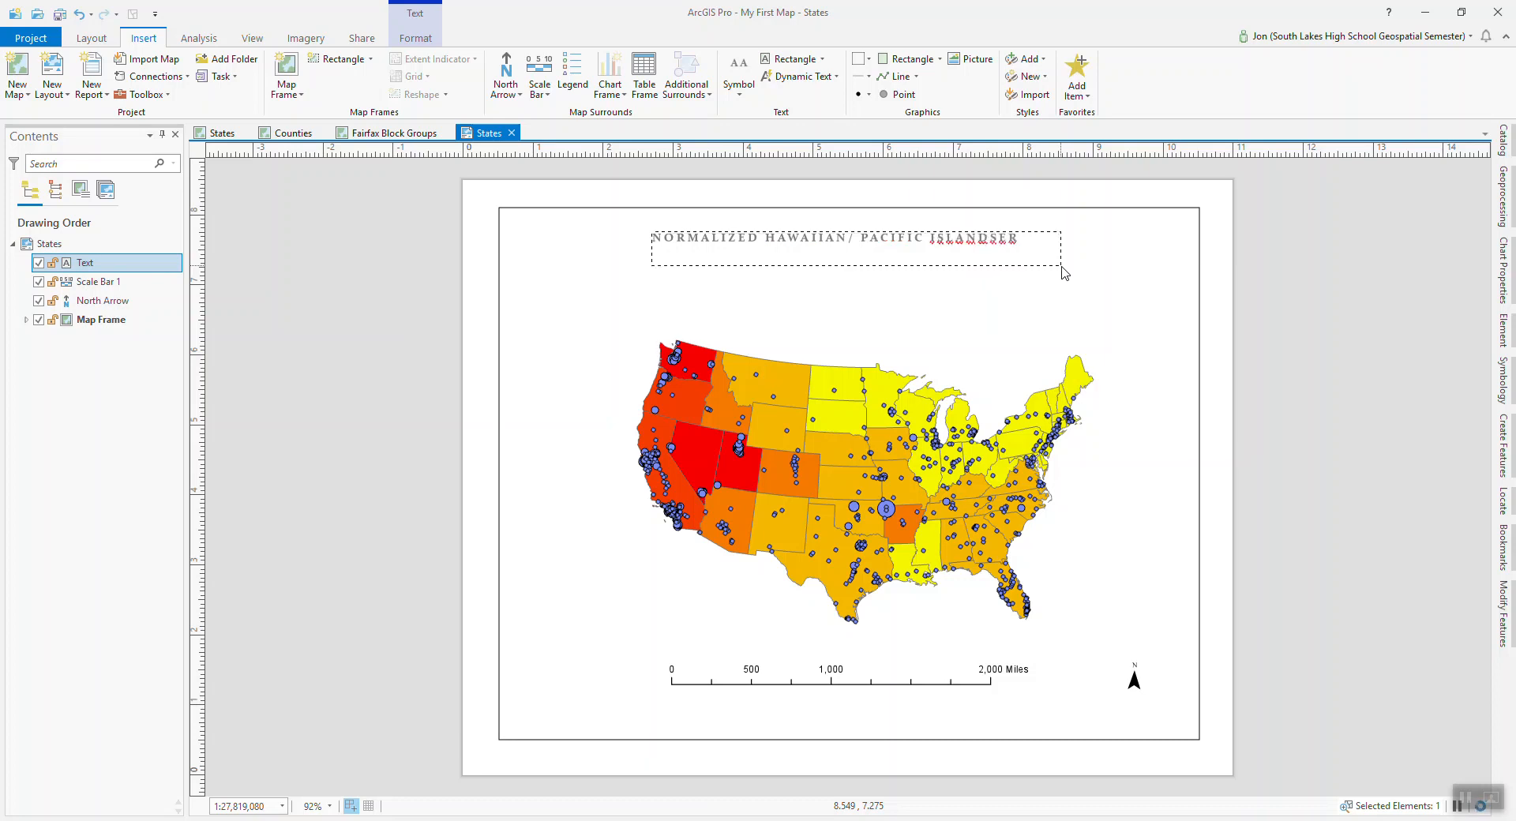
type("ISLANDER")
type("S")
type(" S")
type("TATES AND CITIES")
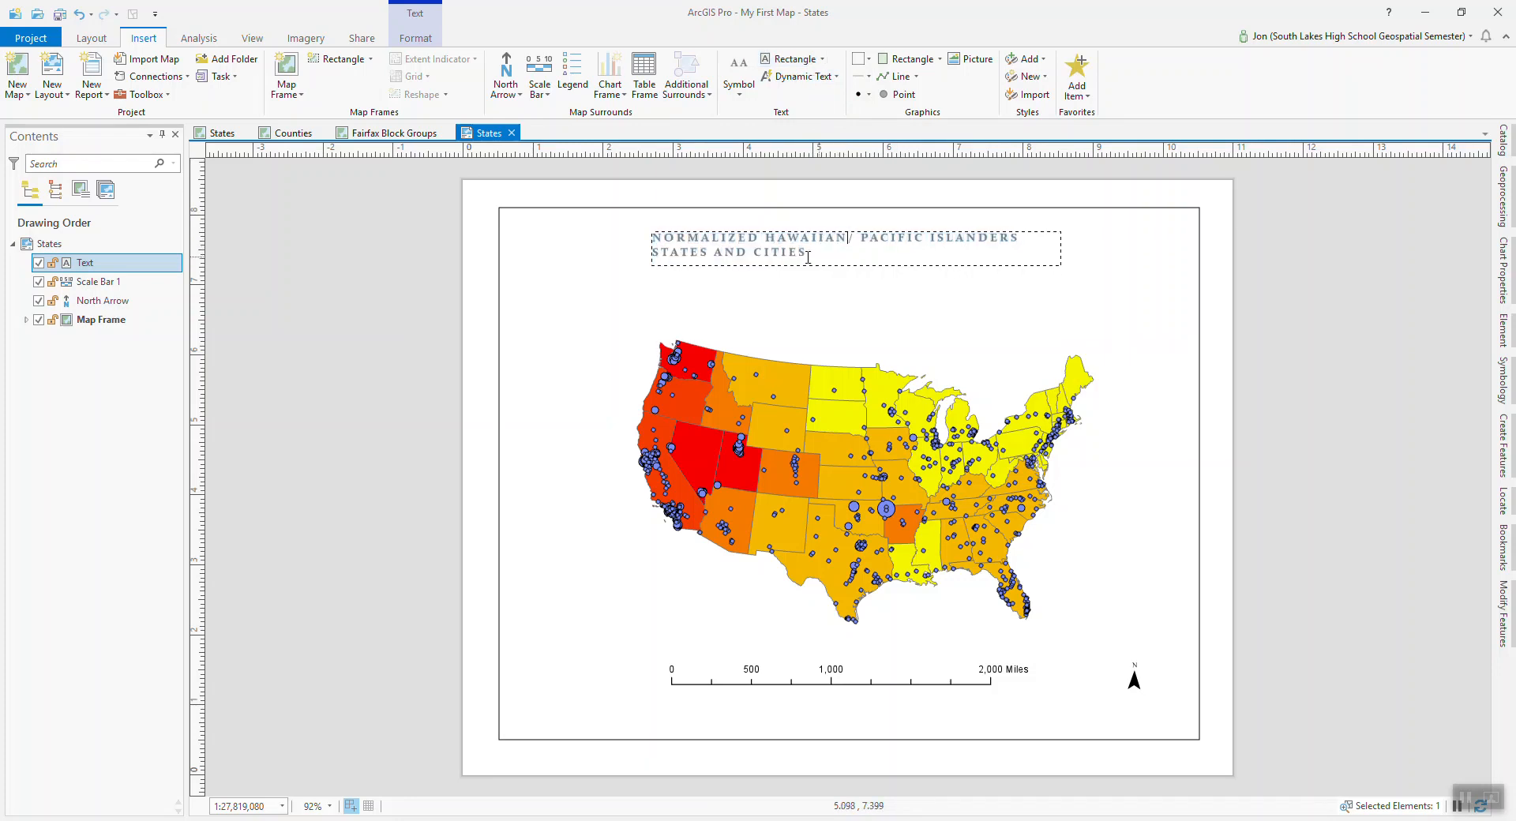
left_click(837, 77)
left_click(837, 76)
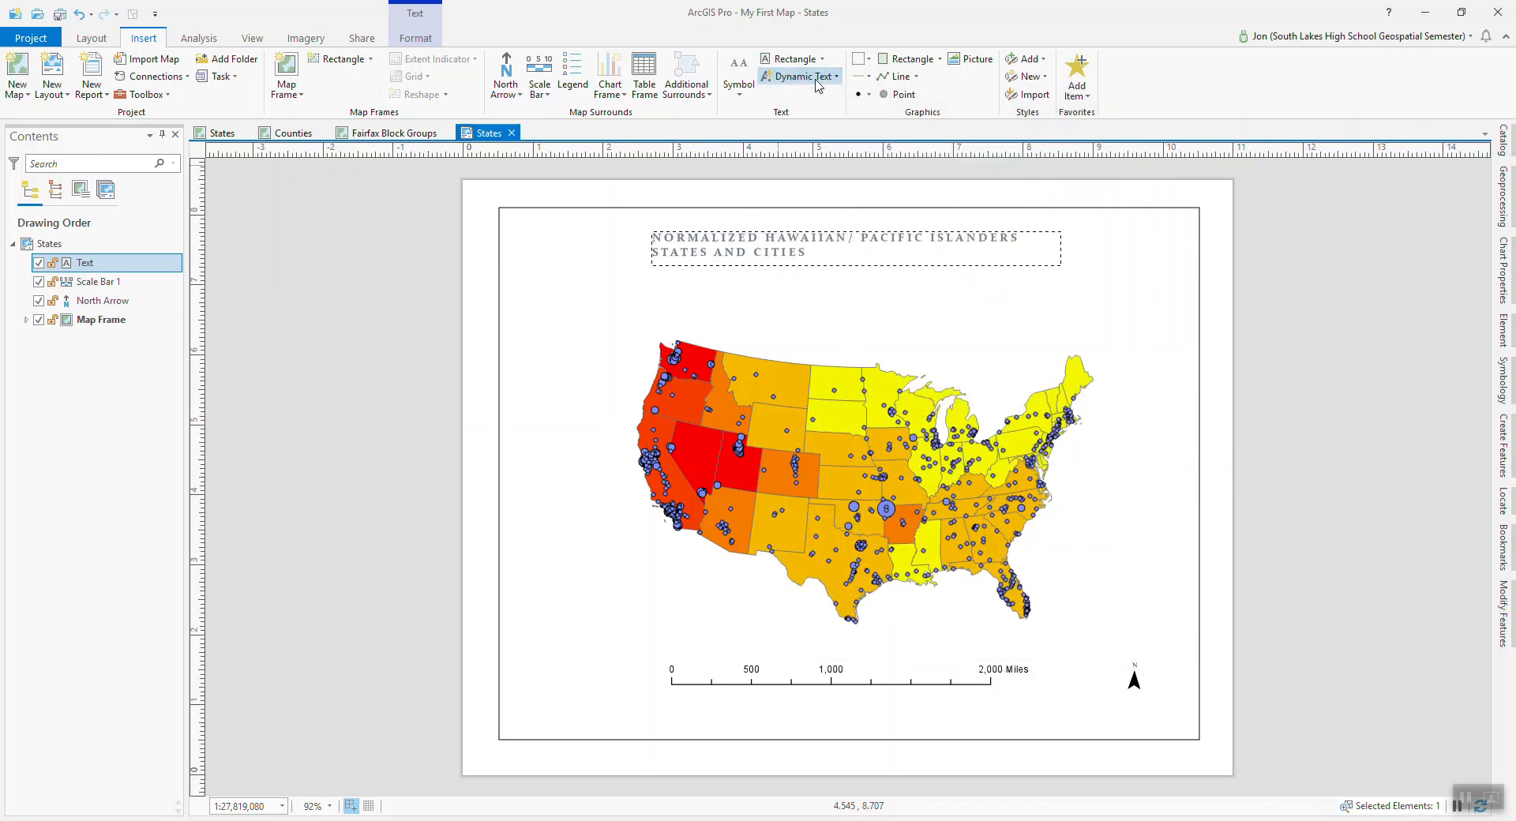
left_click(742, 99)
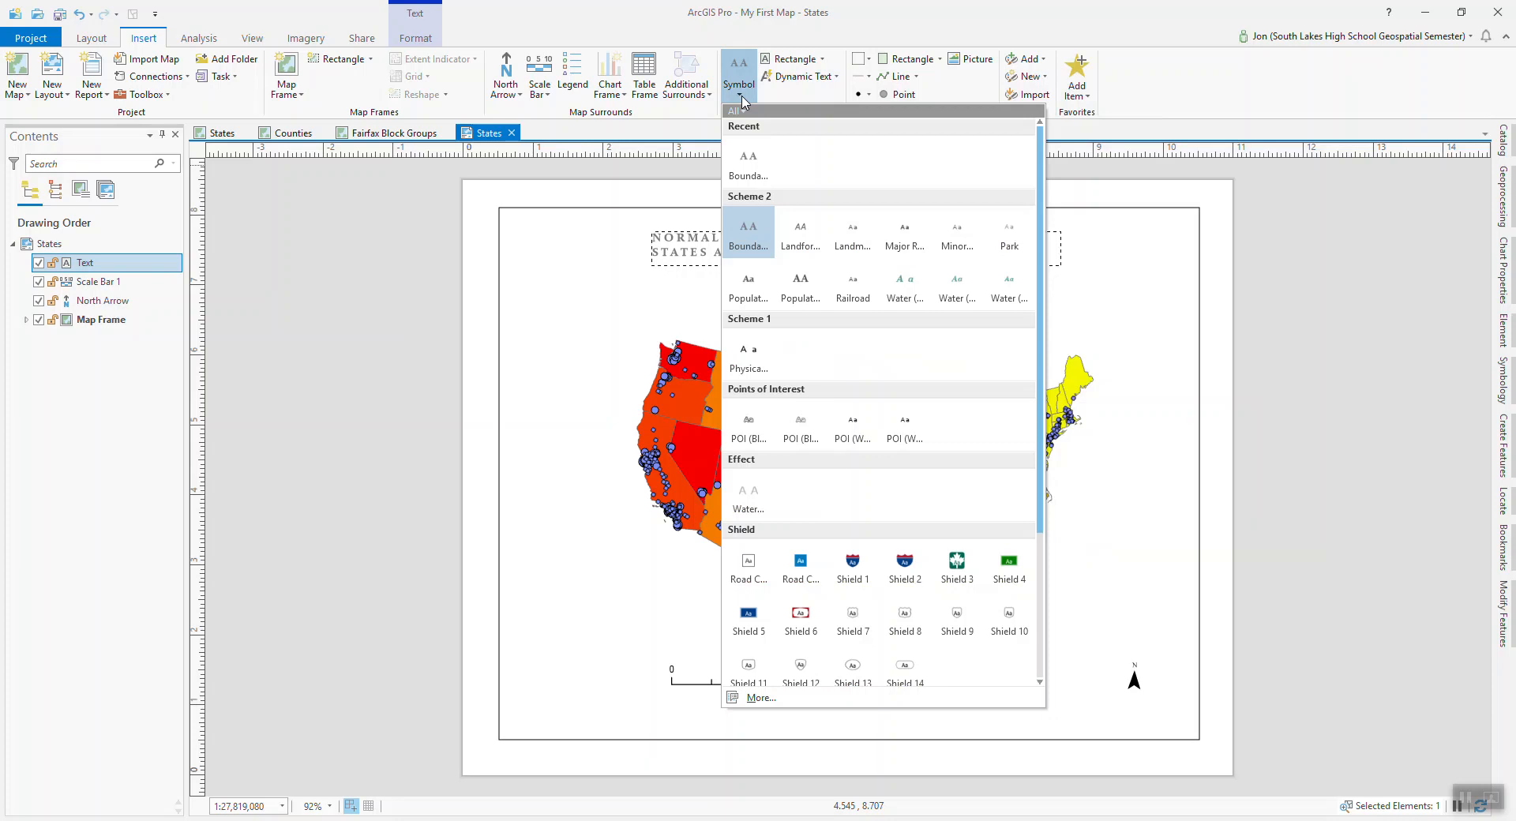
left_click(743, 99)
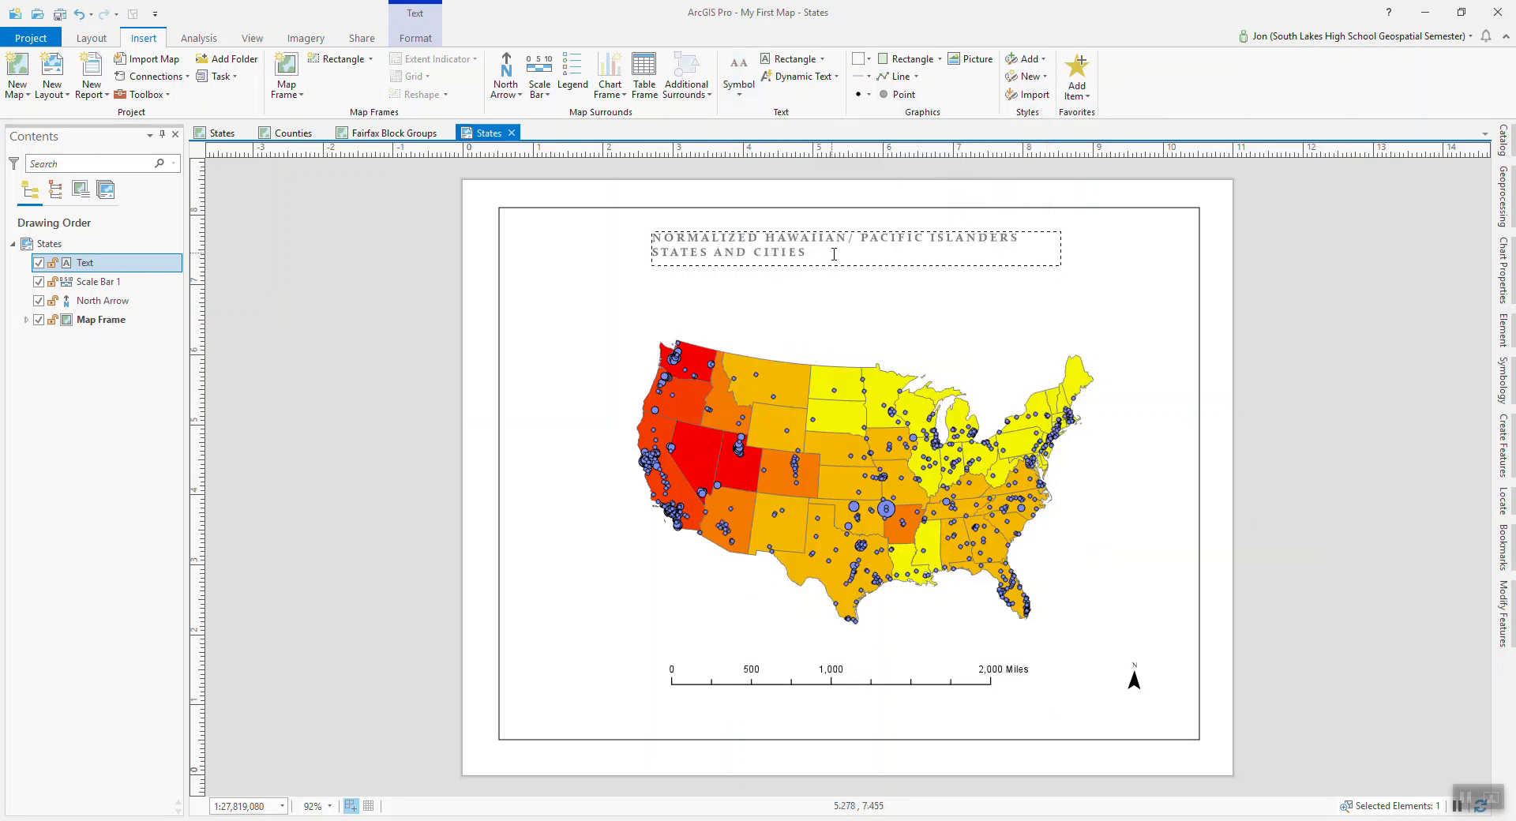
Insert a legend for the map frame in its lower-left corner and enlarge it to about 2.3 by 2.7 inches.
left_click(1111, 254)
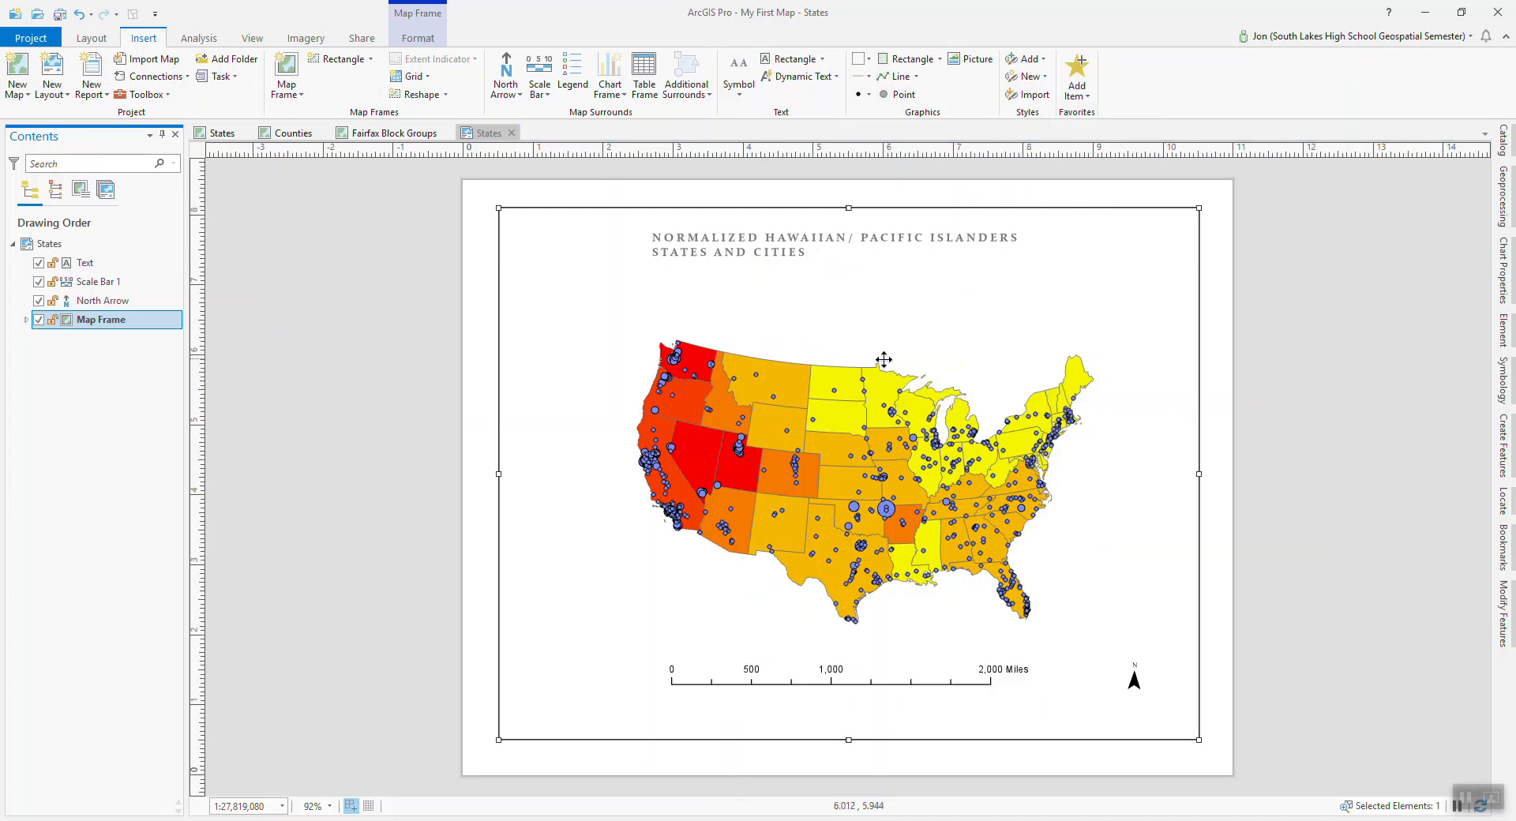
left_click(574, 89)
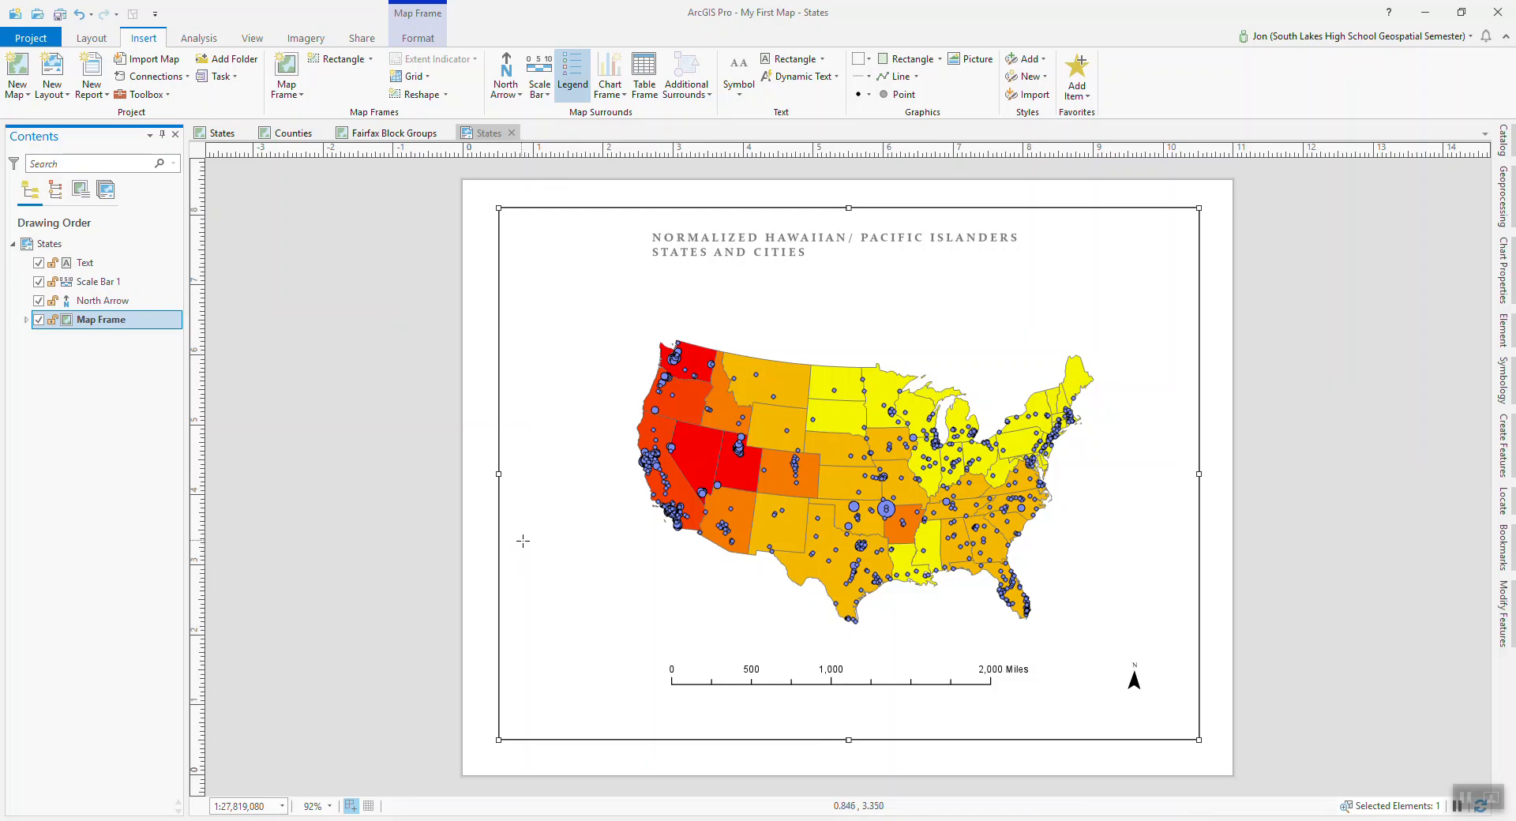
left_click_drag(522, 541, 654, 708)
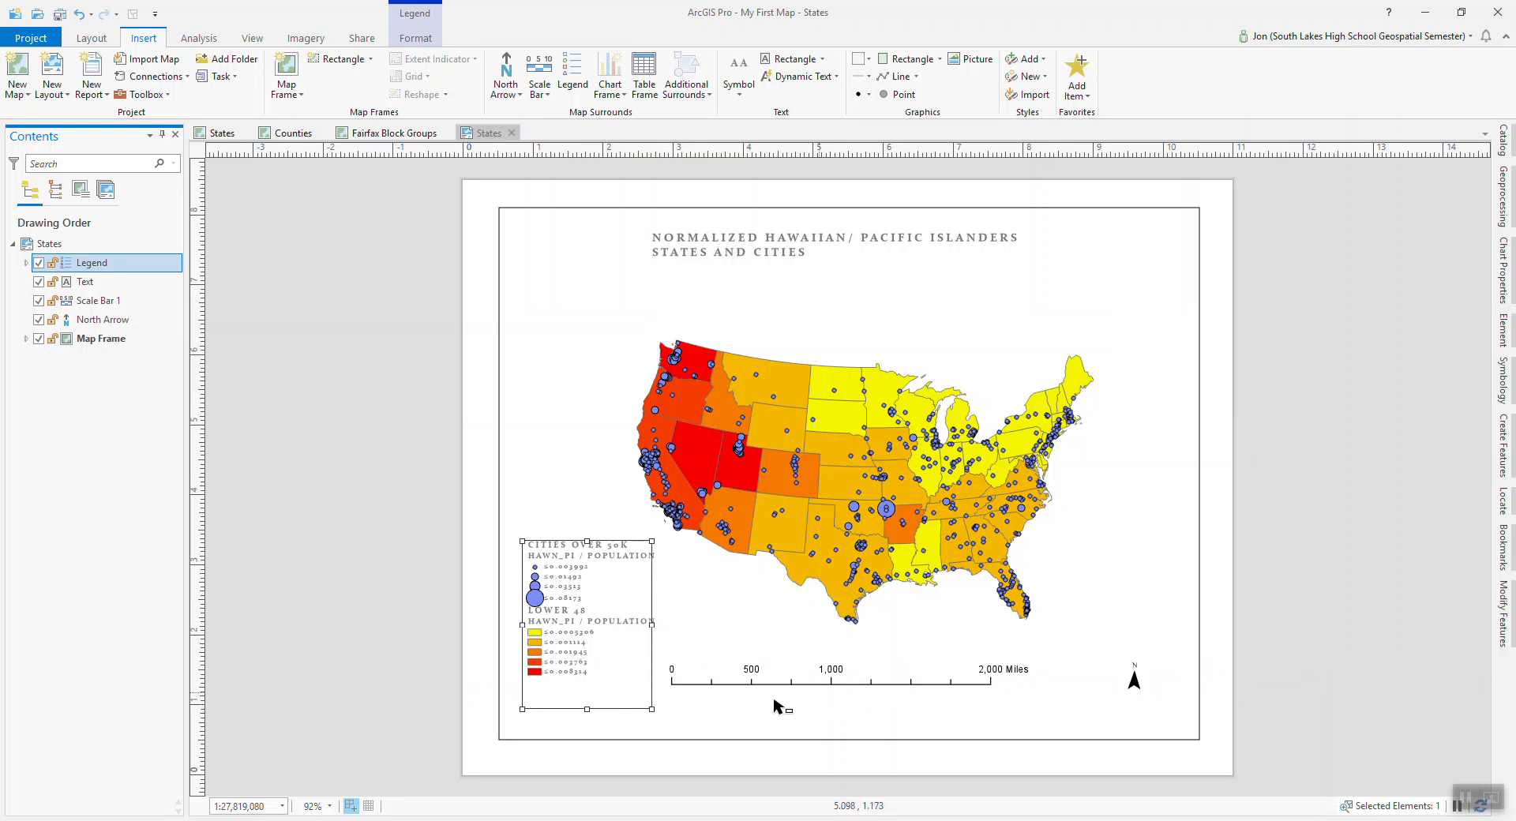
left_click_drag(652, 709, 683, 727)
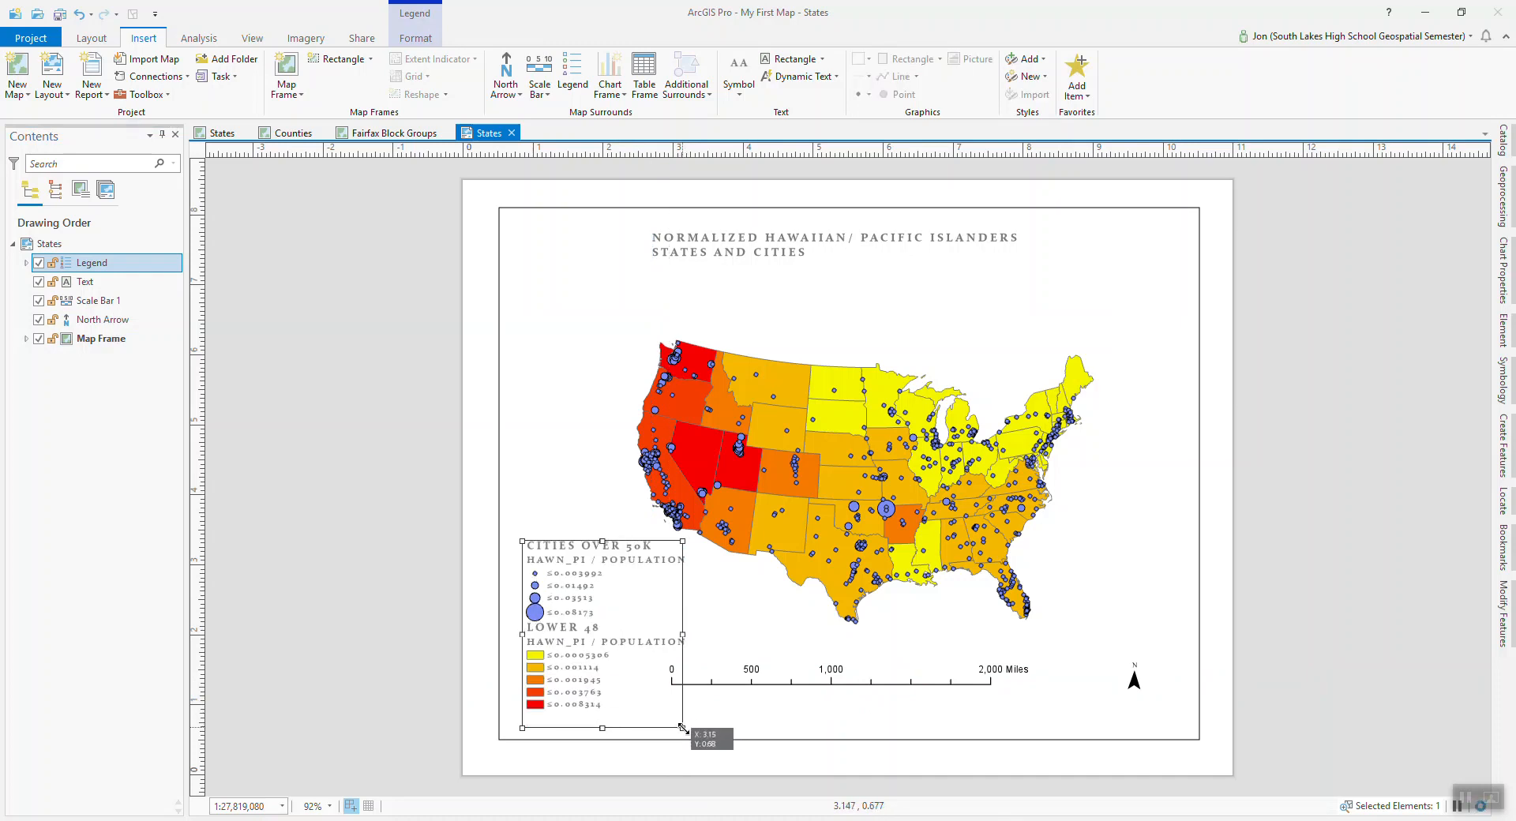
Move the scale line right so that it clears the legend.
left_click(862, 683)
left_click_drag(881, 684, 926, 682)
left_click(847, 710)
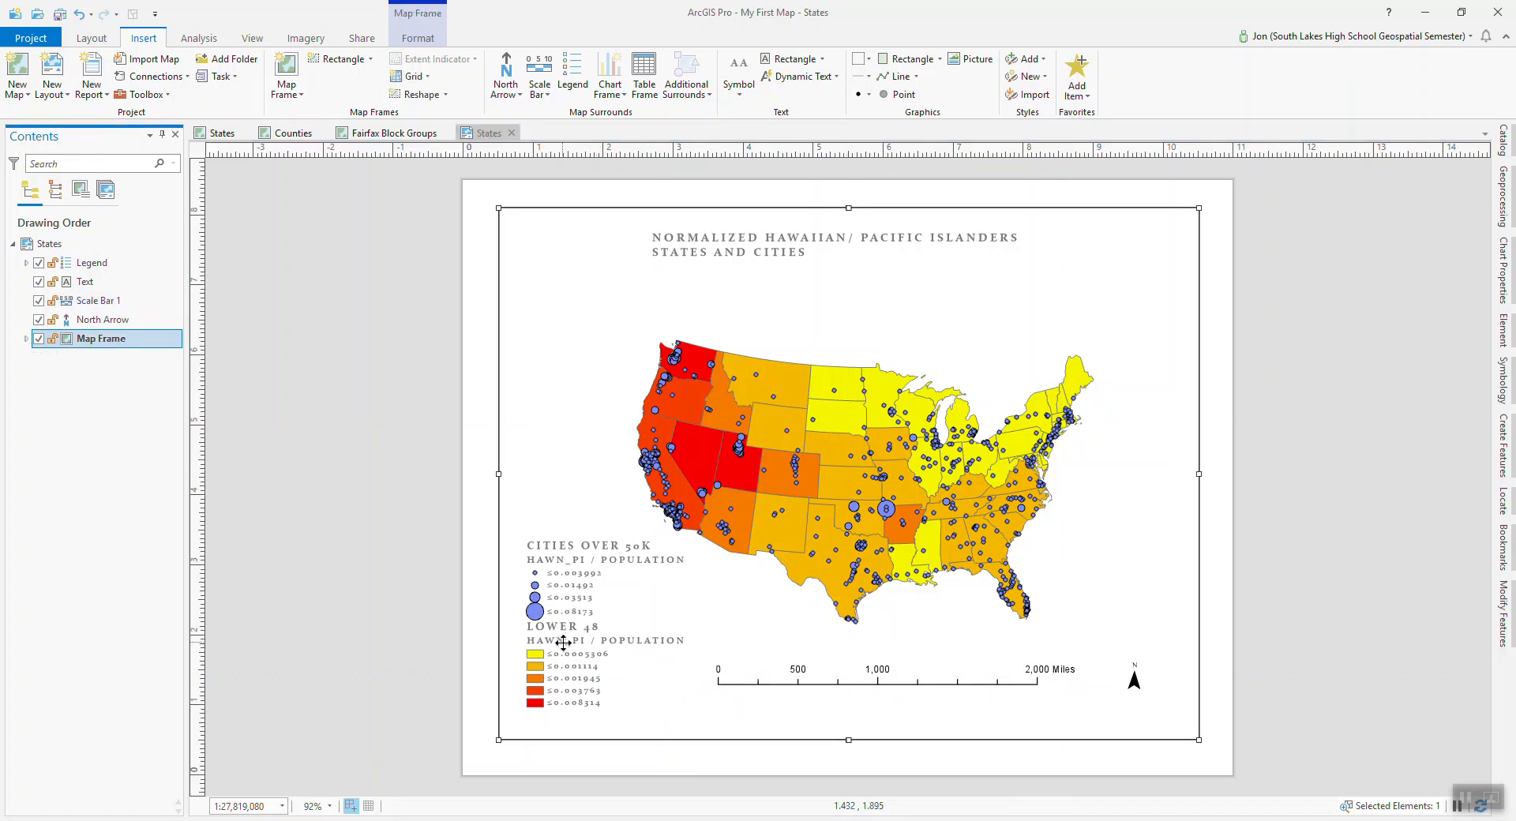
Extend the legend frame's lower edge slightly downward and switch to the States map view.
left_click(568, 677)
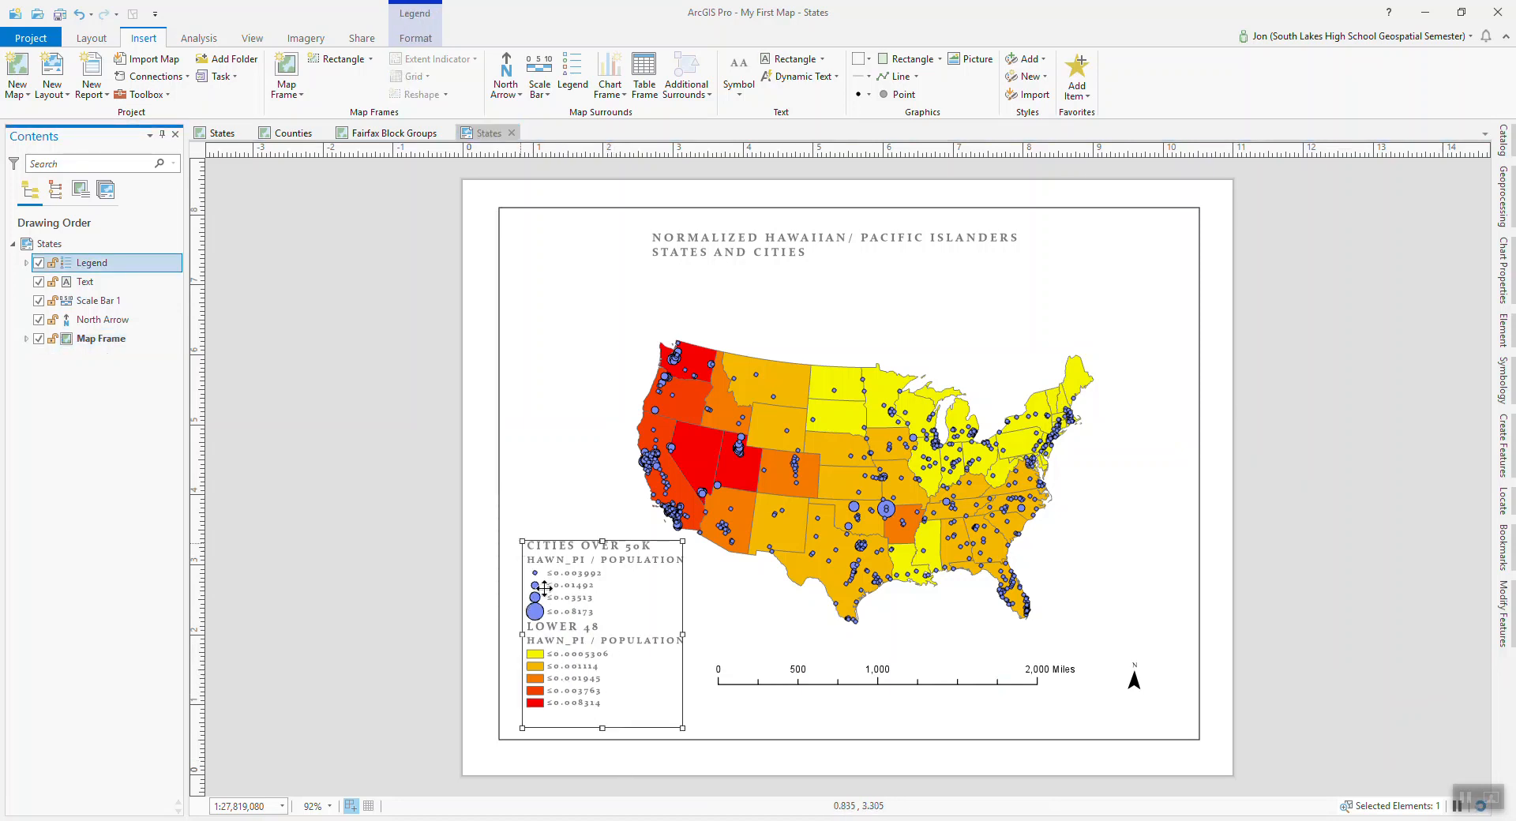
left_click_drag(602, 727, 603, 732)
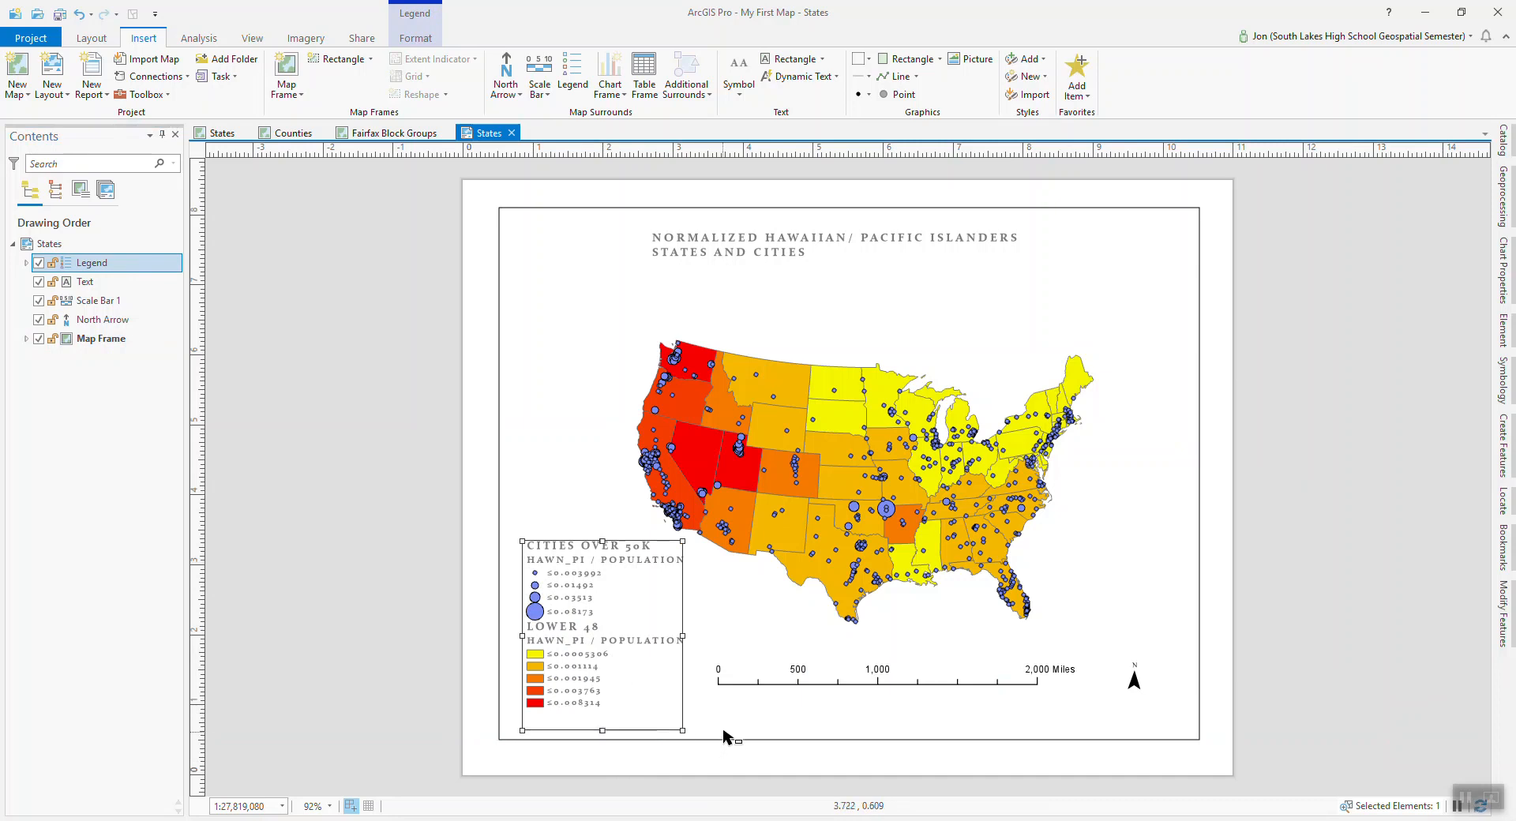
left_click(724, 732)
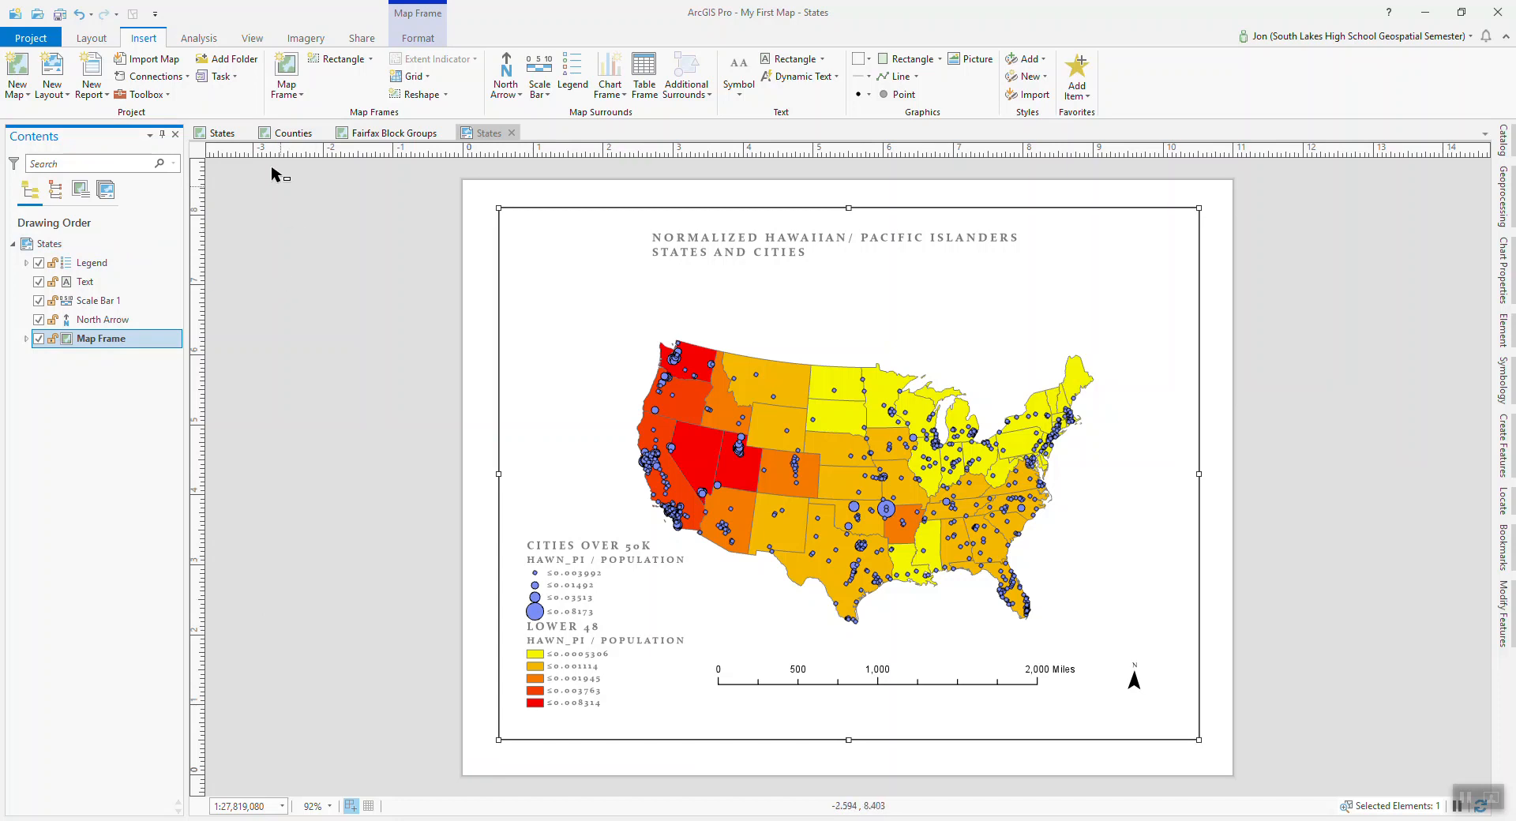
left_click(222, 134)
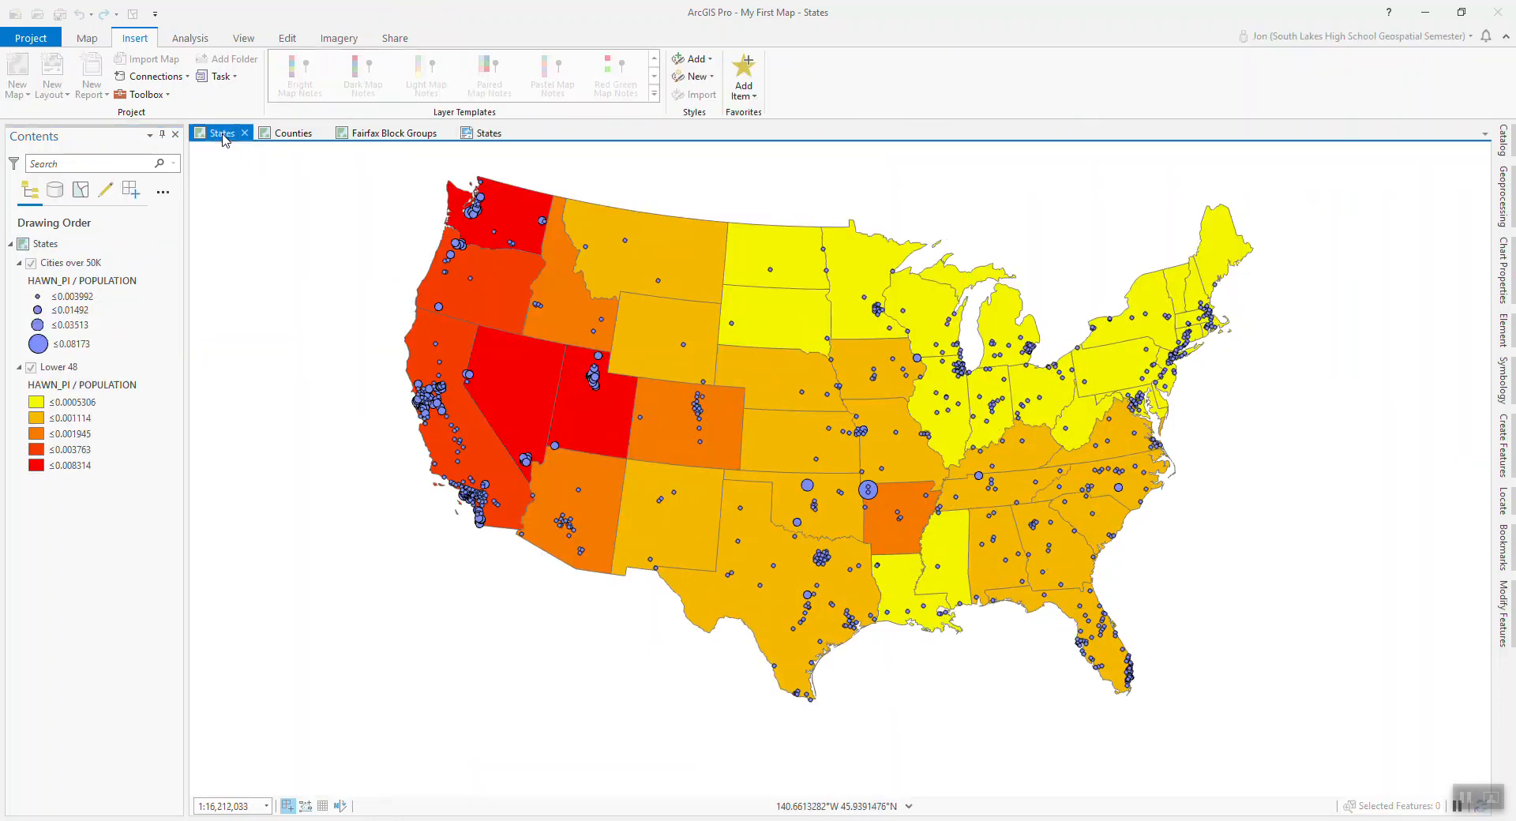
right_click(75, 265)
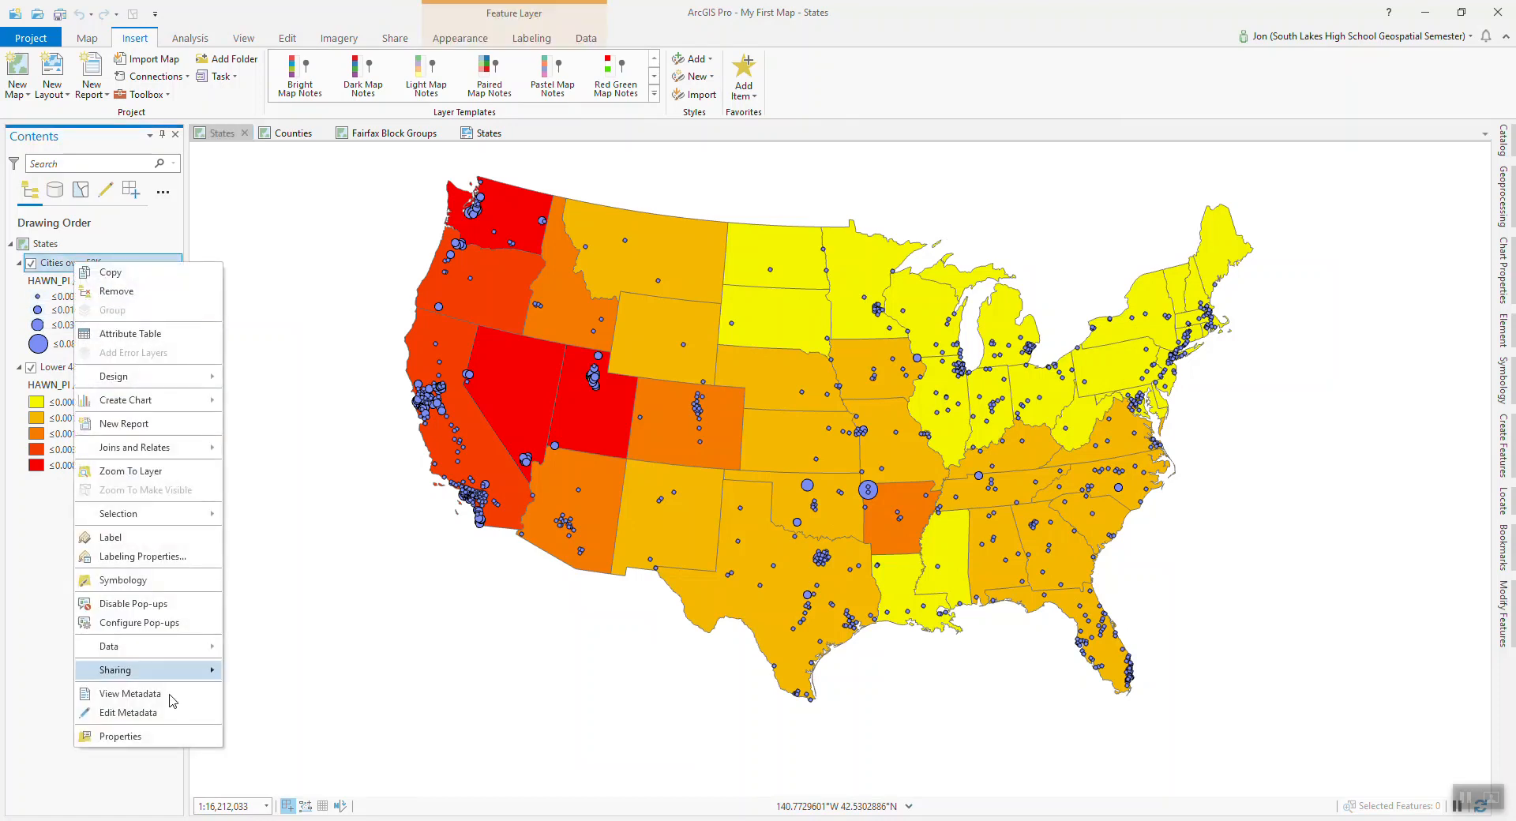
left_click(120, 737)
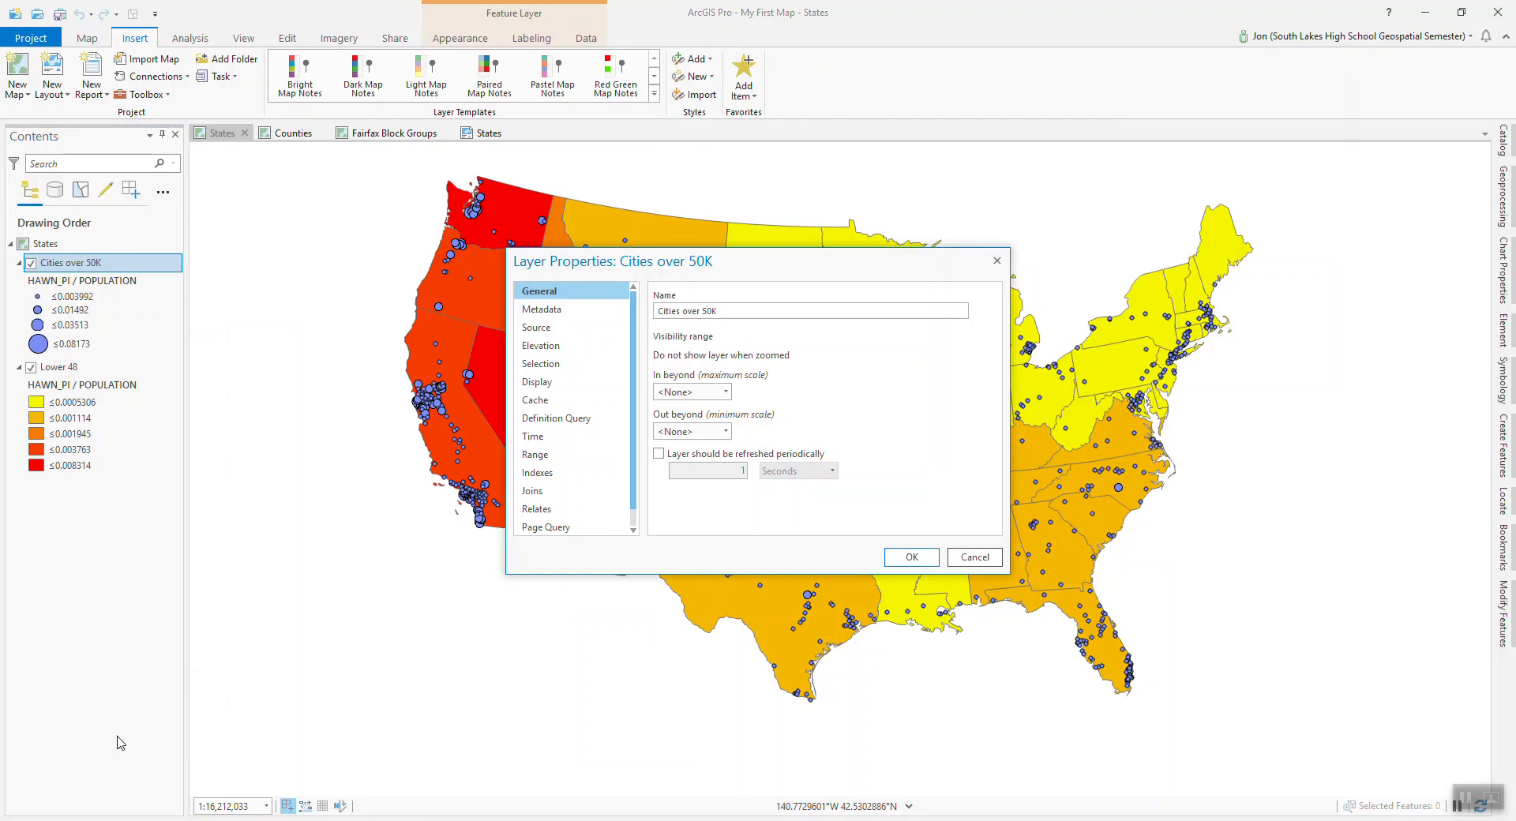
left_click(975, 557)
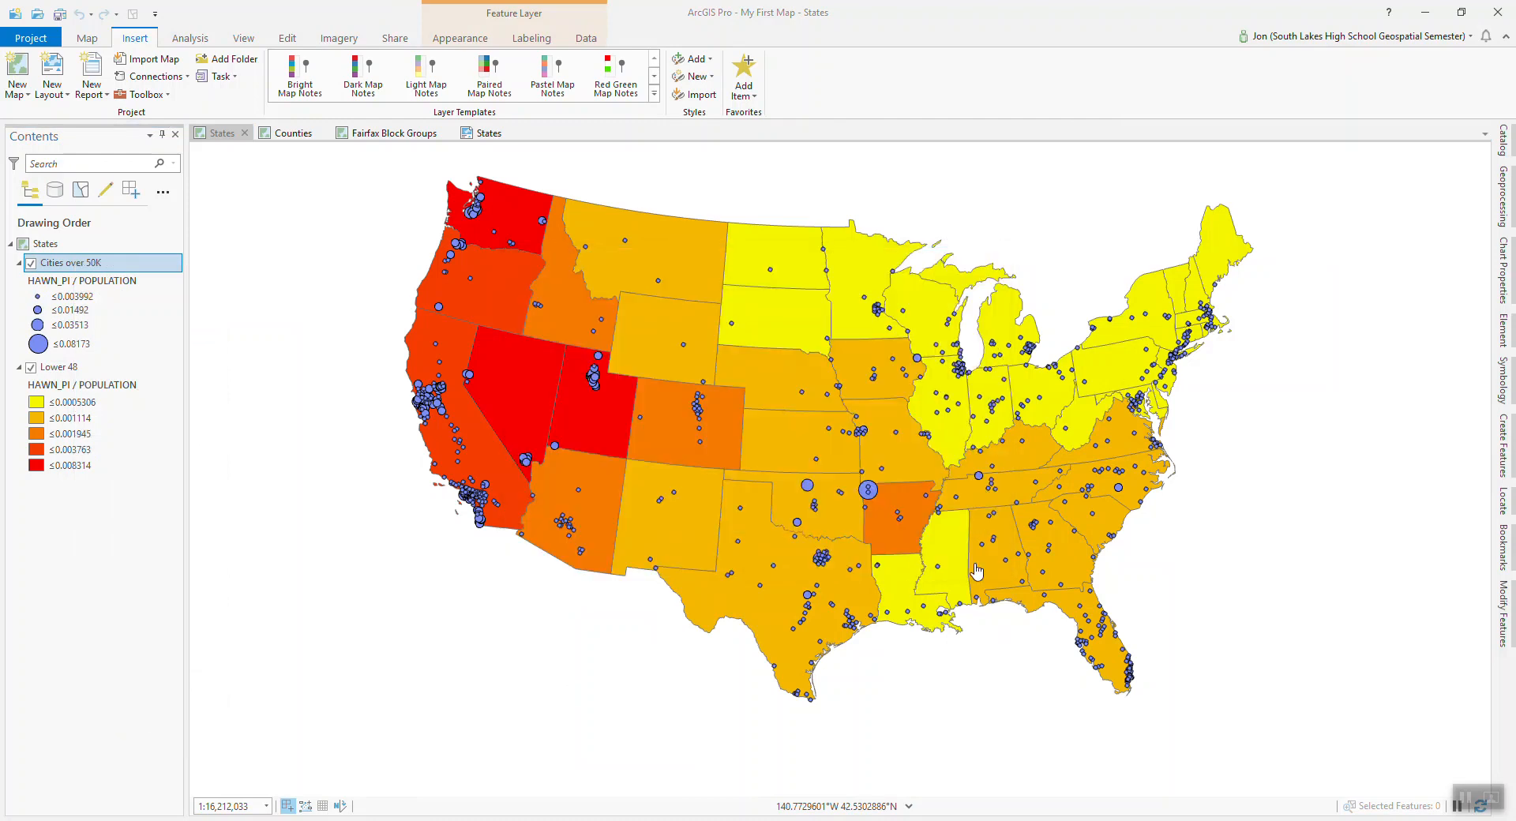
Format the Cities over 50K class labels as percentages, treating the number as a fraction adjusted to show a percentage.
right_click(62, 268)
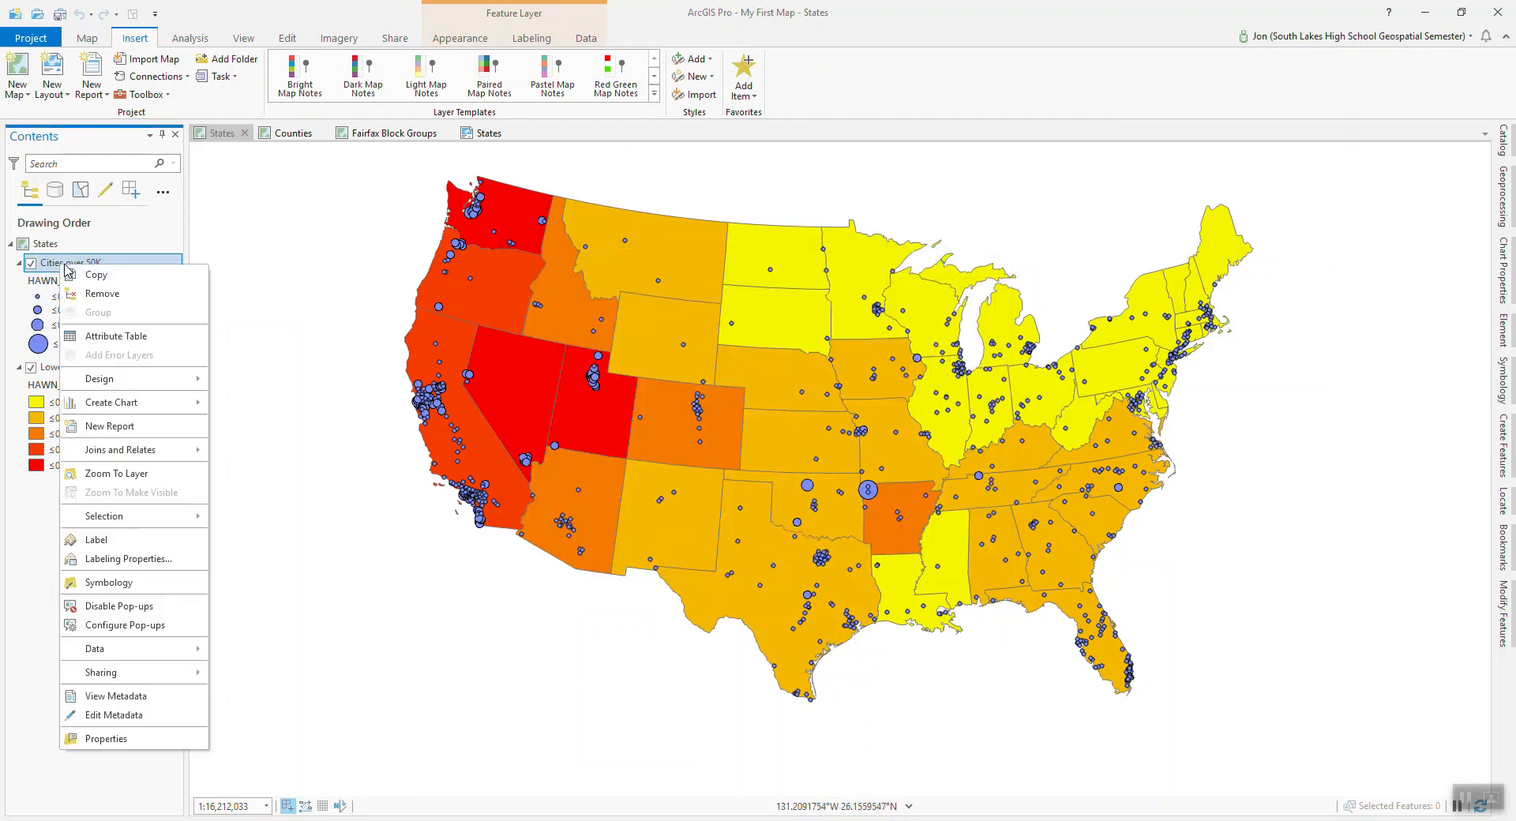
left_click(107, 583)
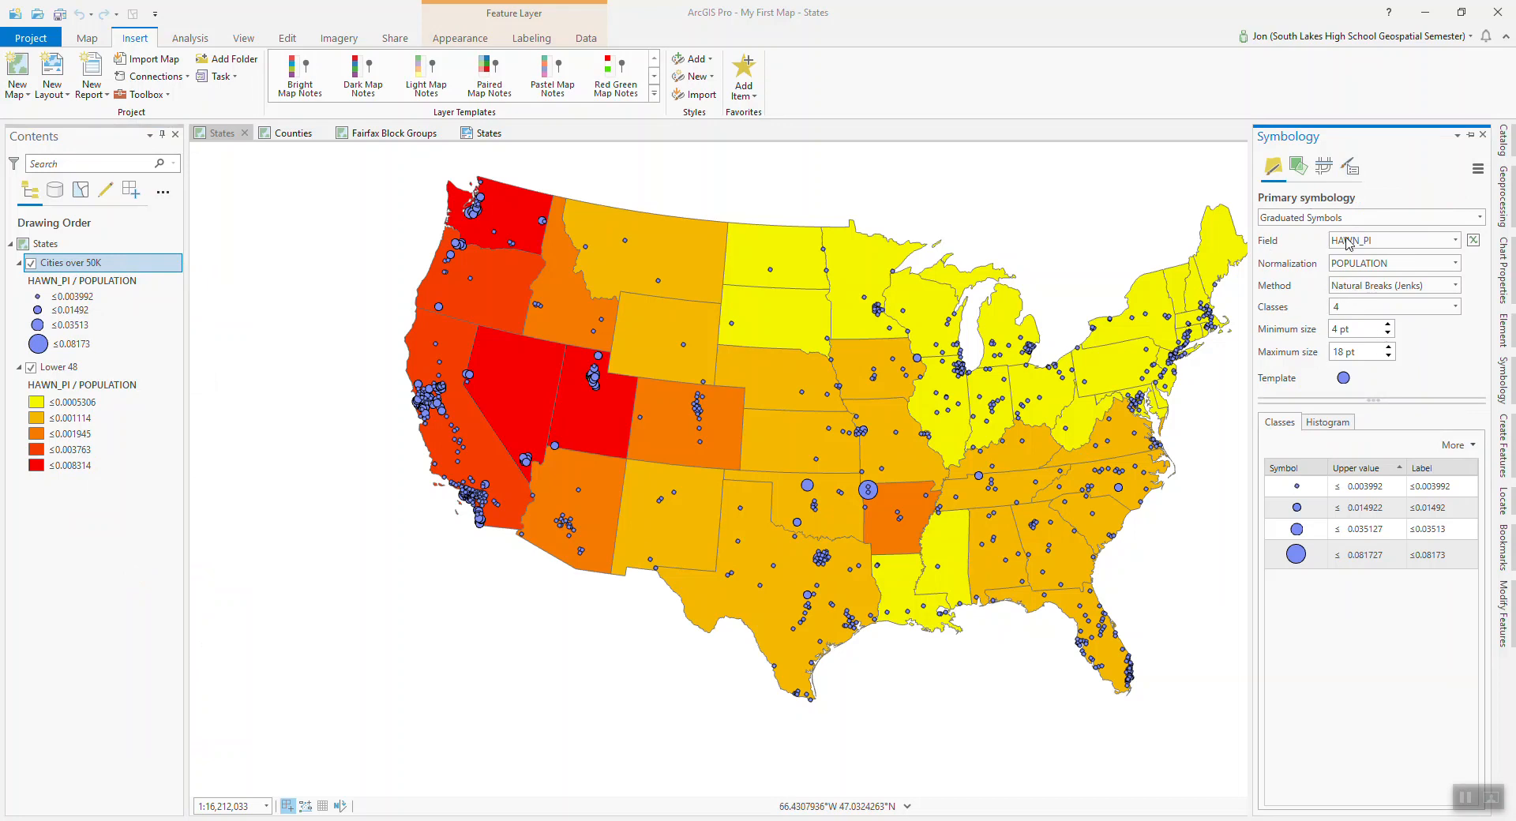
left_click(1352, 169)
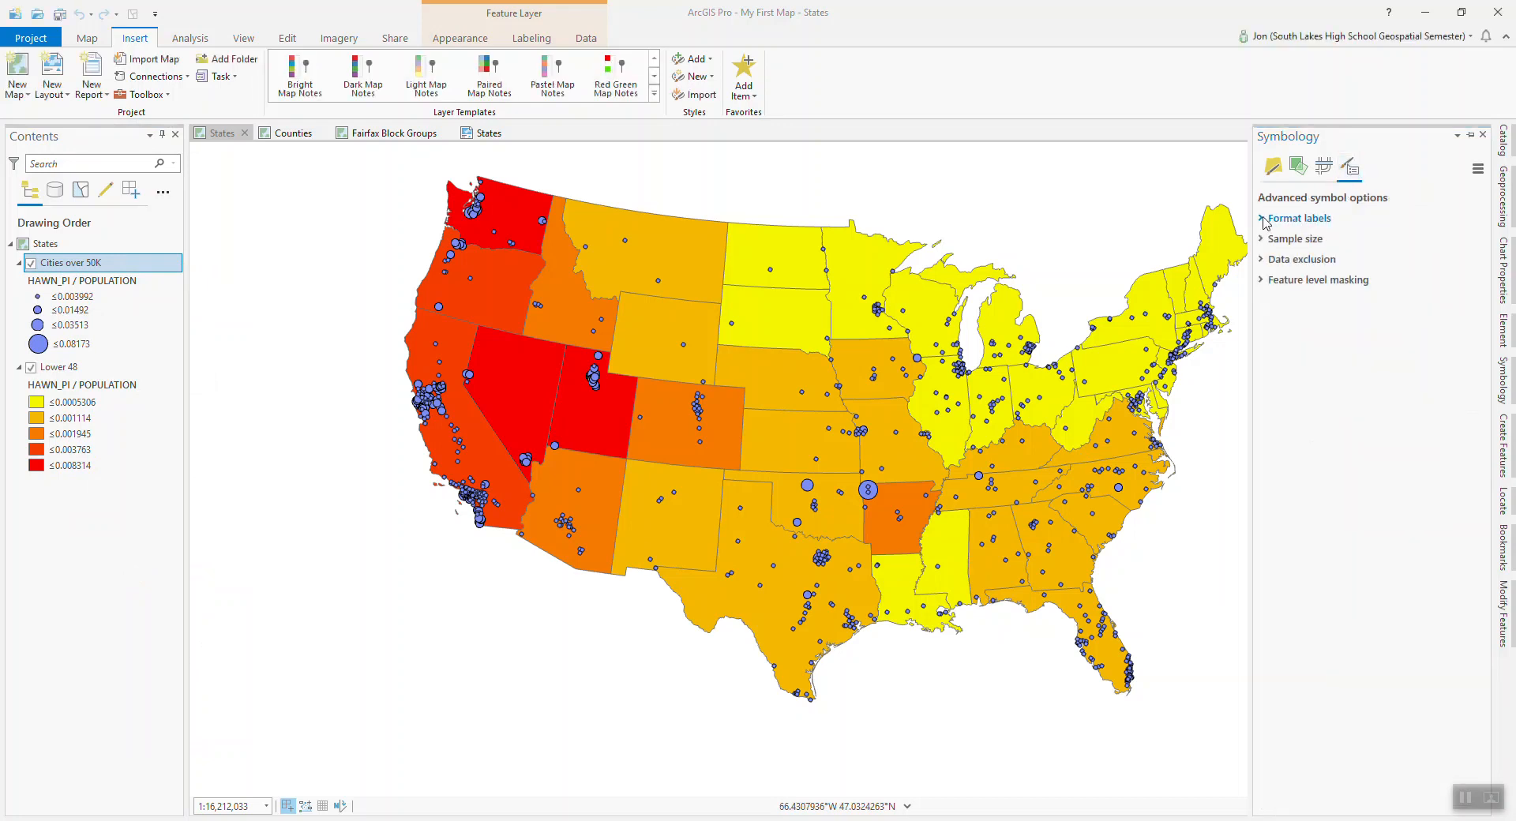
left_click(1263, 219)
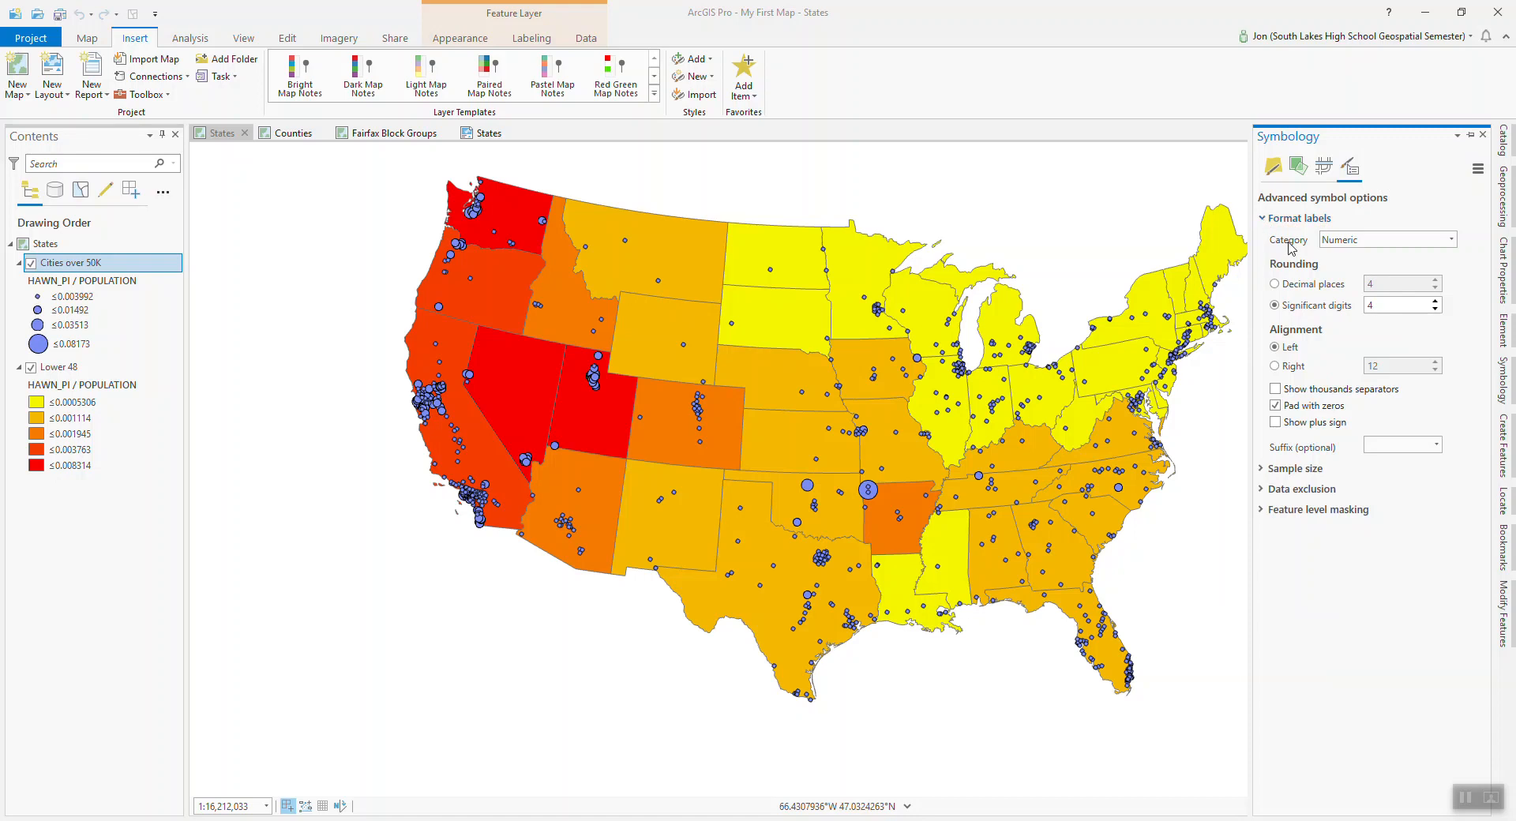
left_click(1450, 245)
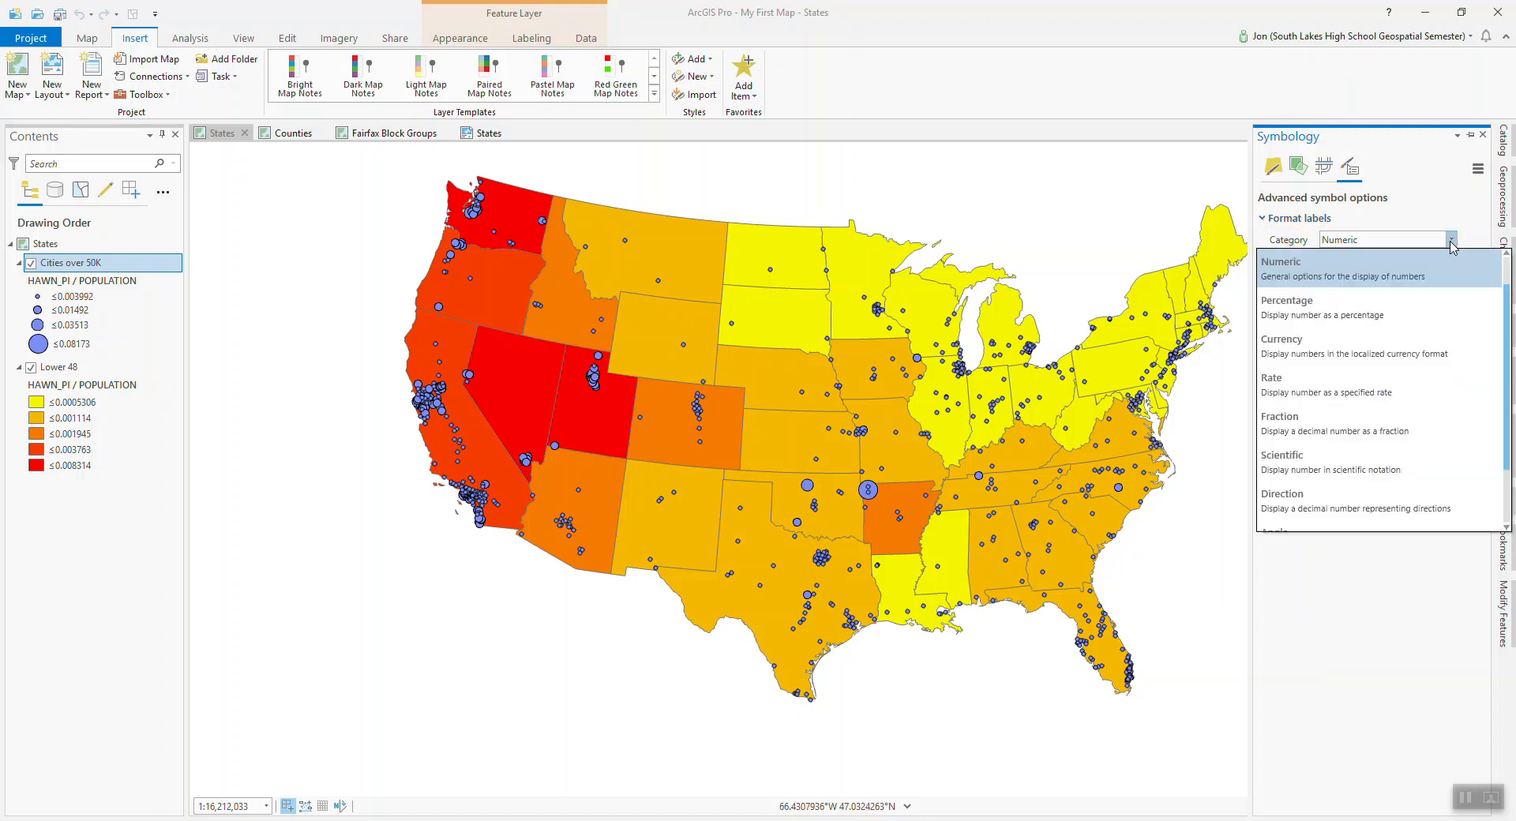
left_click(1374, 318)
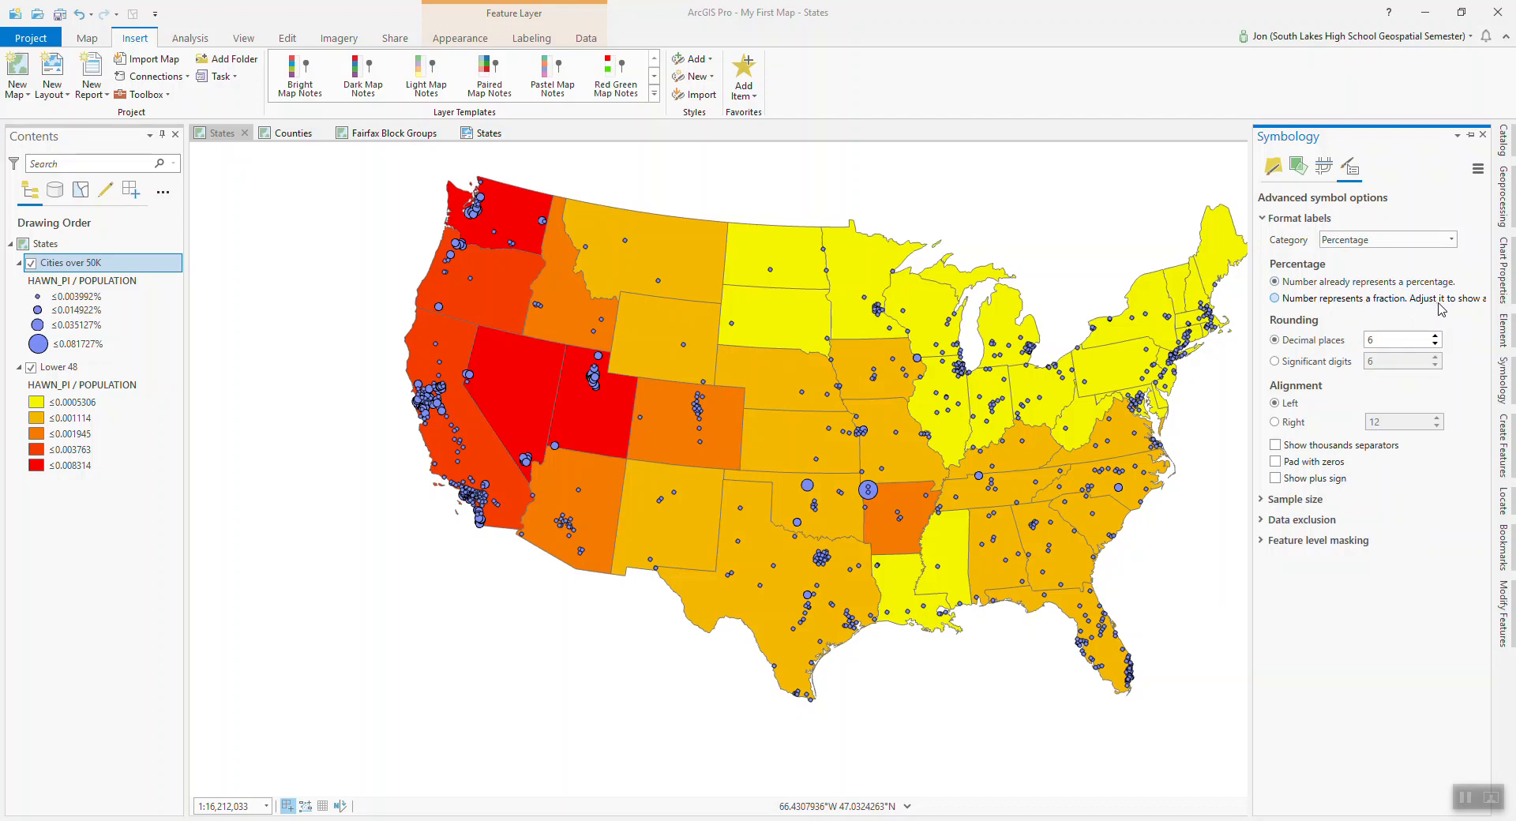
left_click(1276, 299)
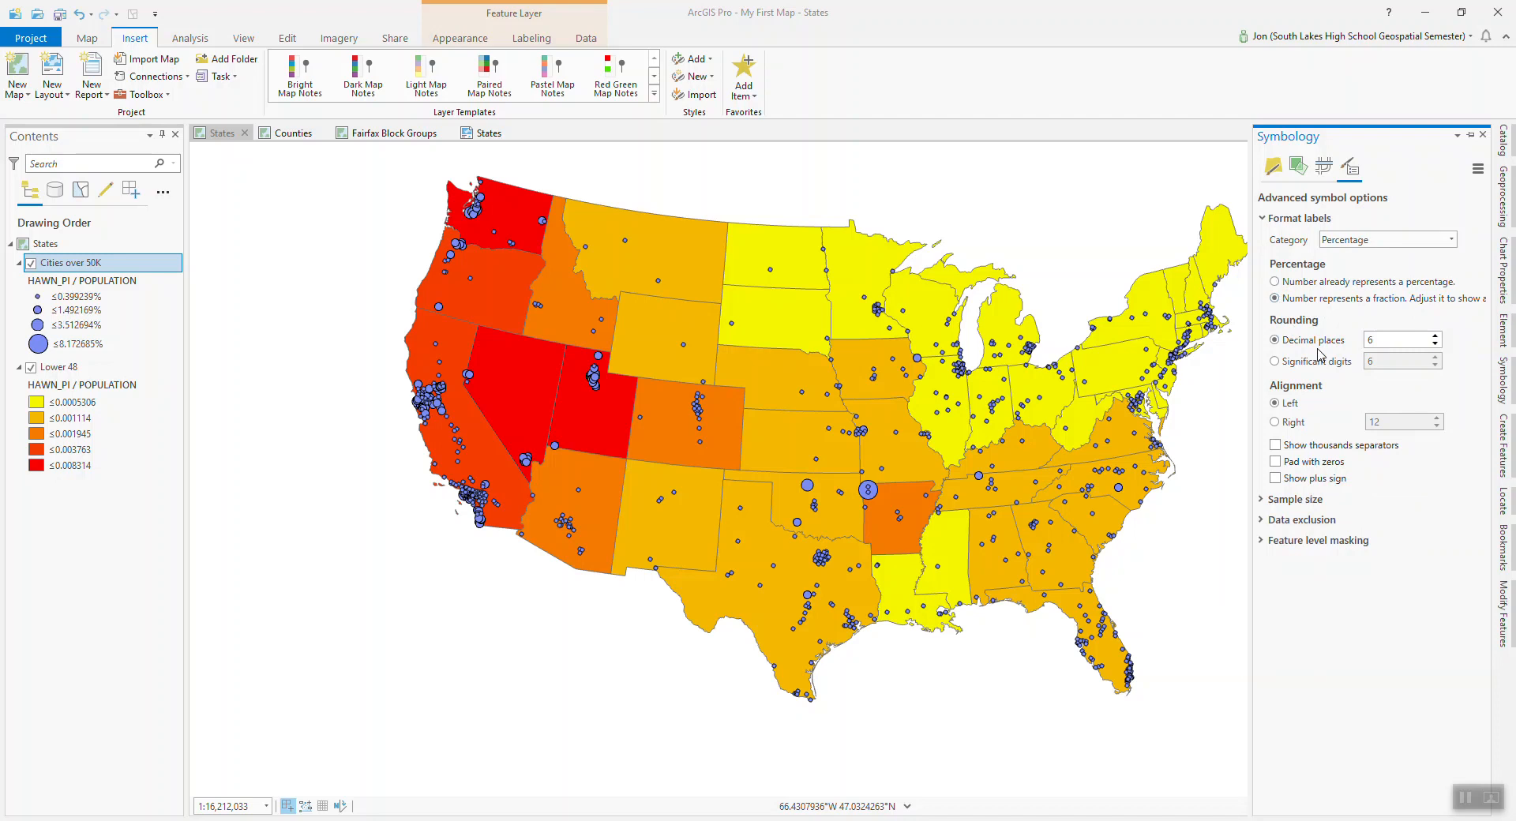
Round the Cities over 50K percentage labels to 1 decimal place and return to the States layout.
left_click(1436, 345)
left_click(1435, 345)
left_click(1435, 345)
left_click(1435, 345)
left_click(1436, 345)
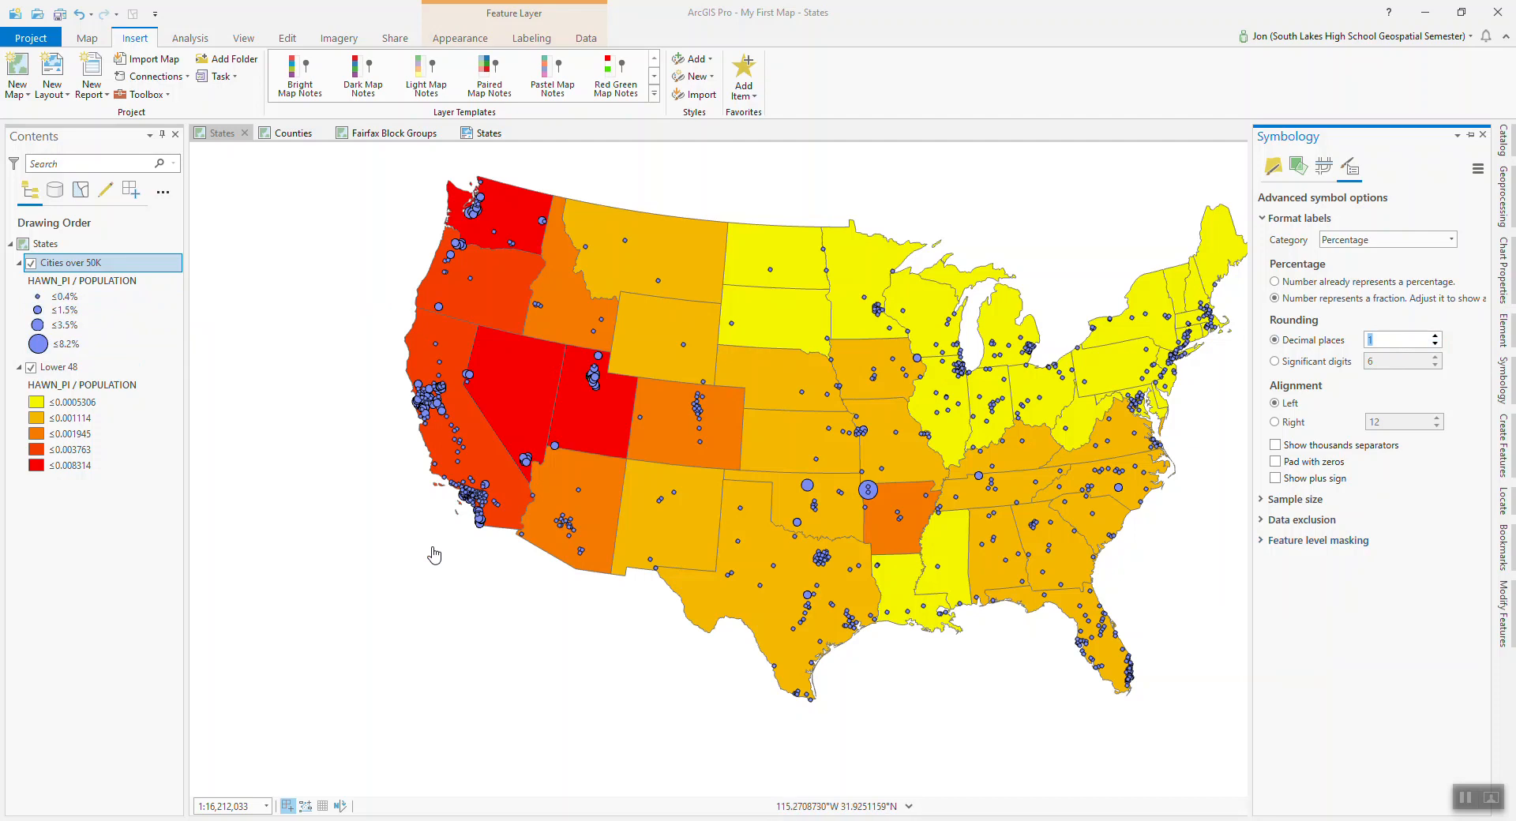
left_click(143, 606)
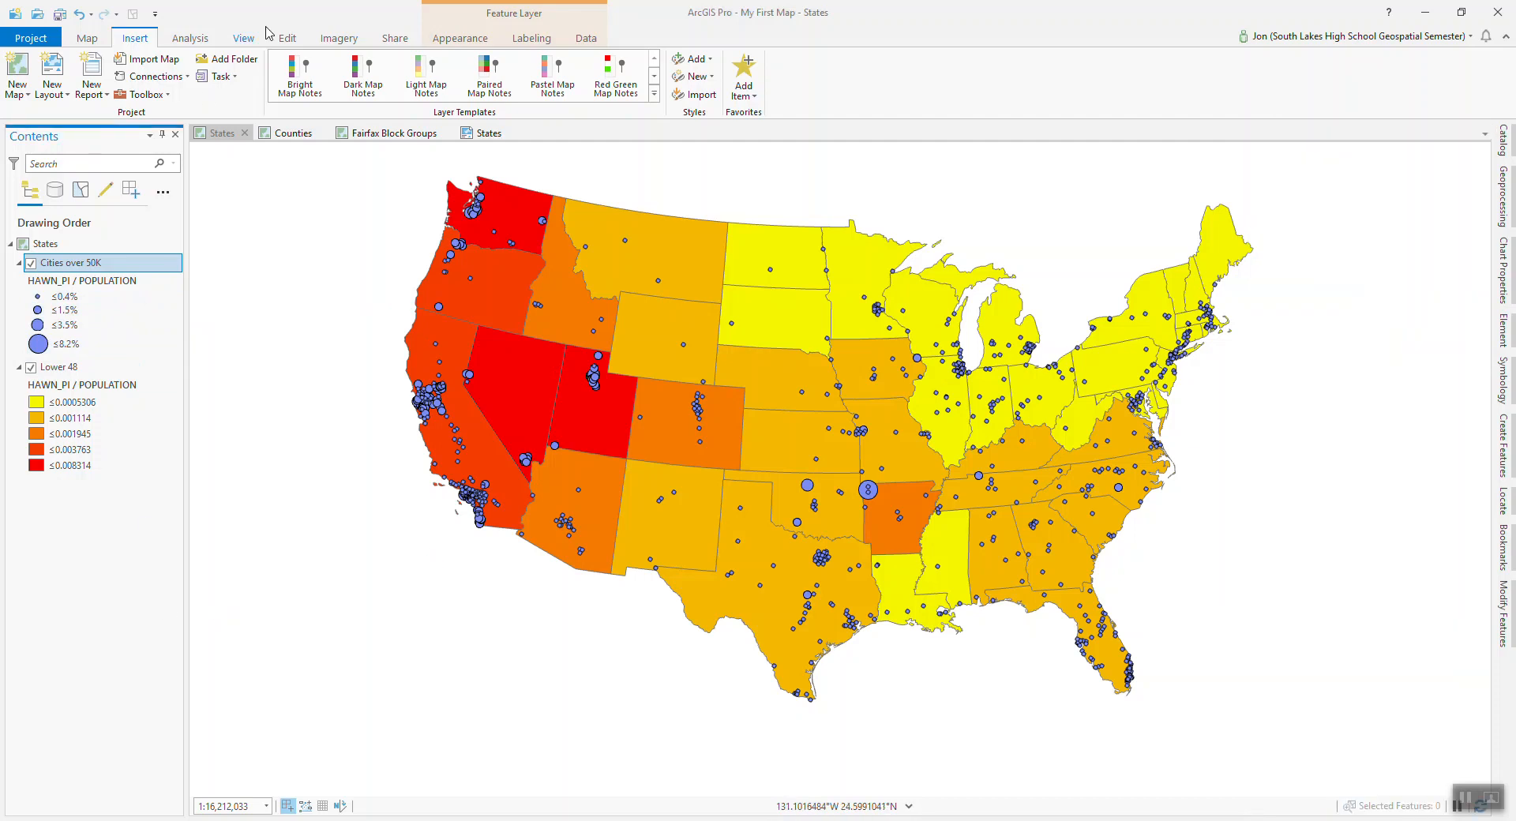
left_click(489, 132)
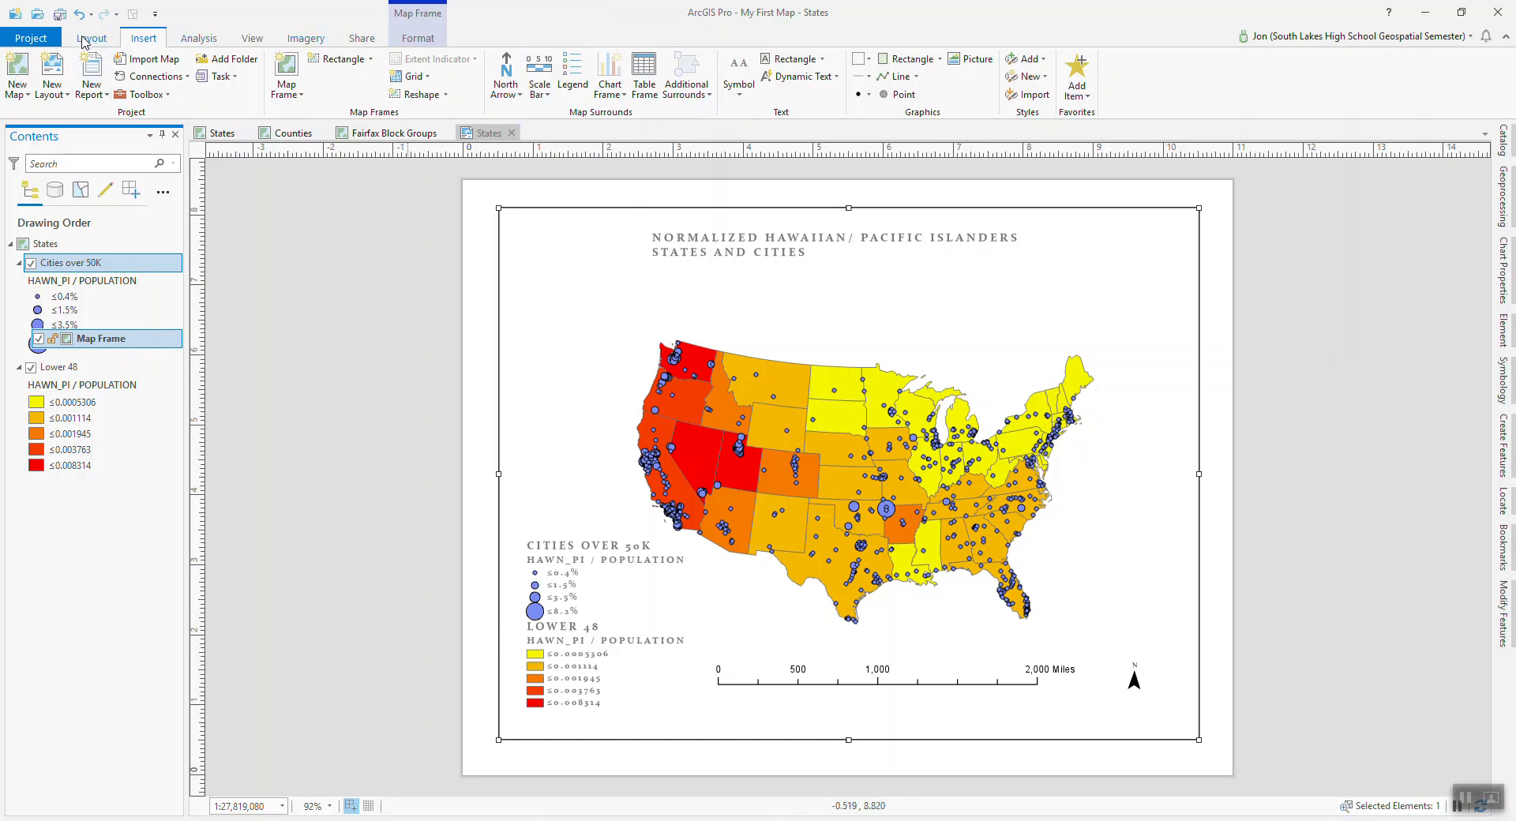
Format the Lower 48 class labels in the States map as percentages, treating the number as a fraction.
left_click(224, 134)
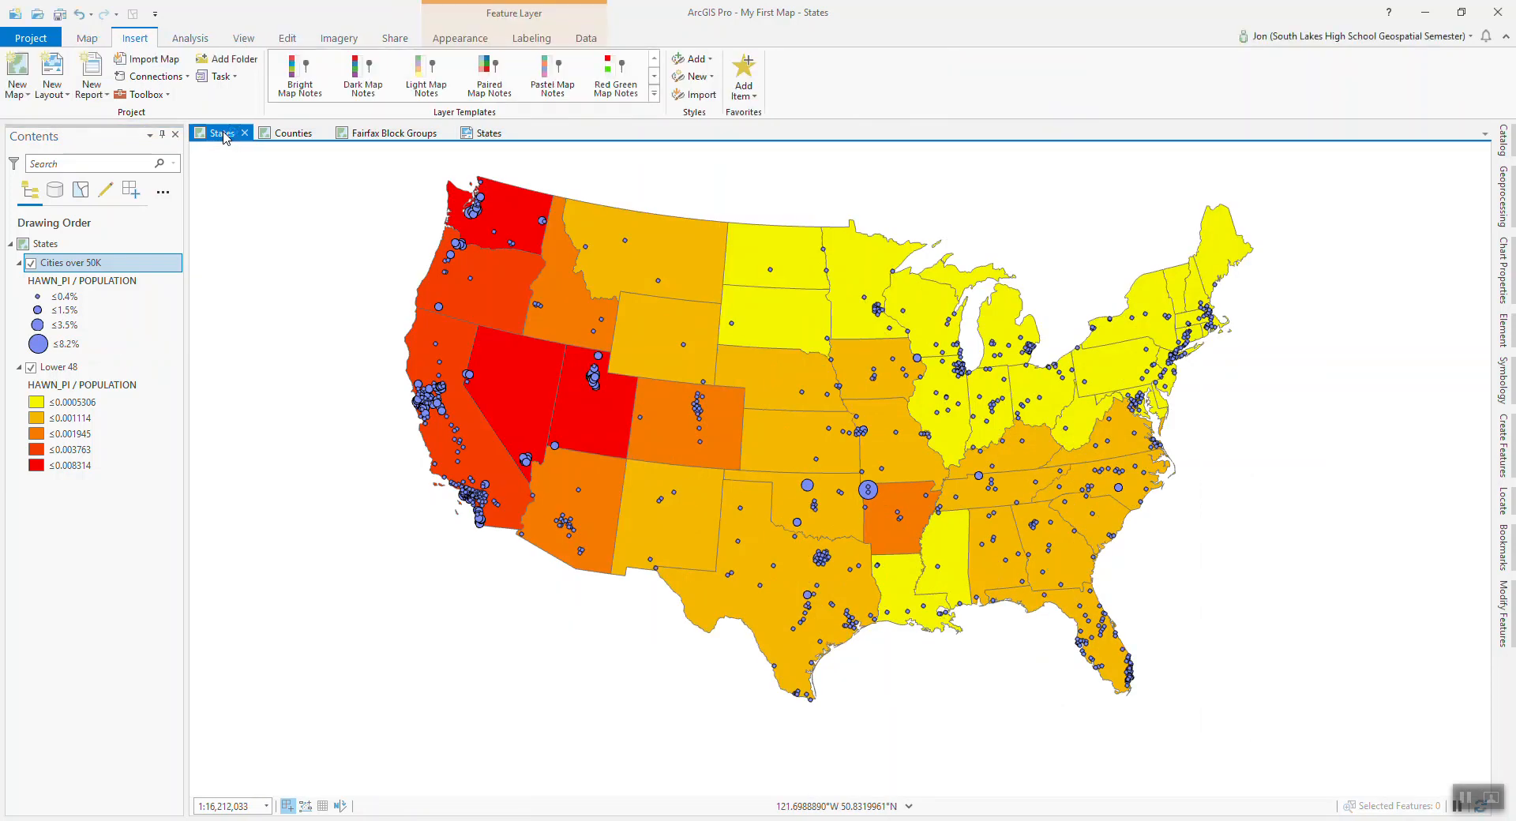
left_click(67, 372)
right_click(67, 374)
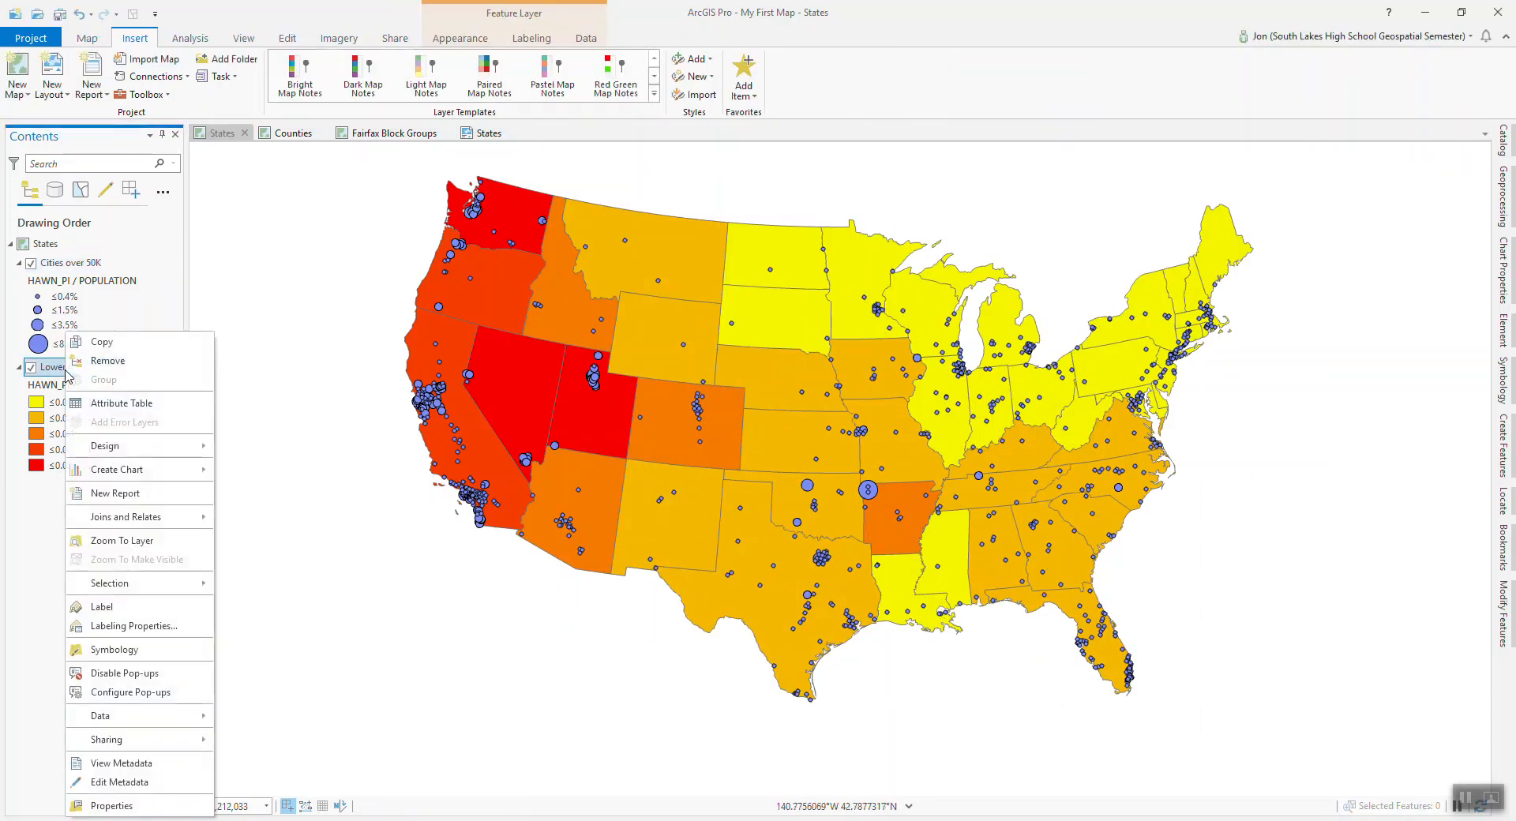
left_click(114, 650)
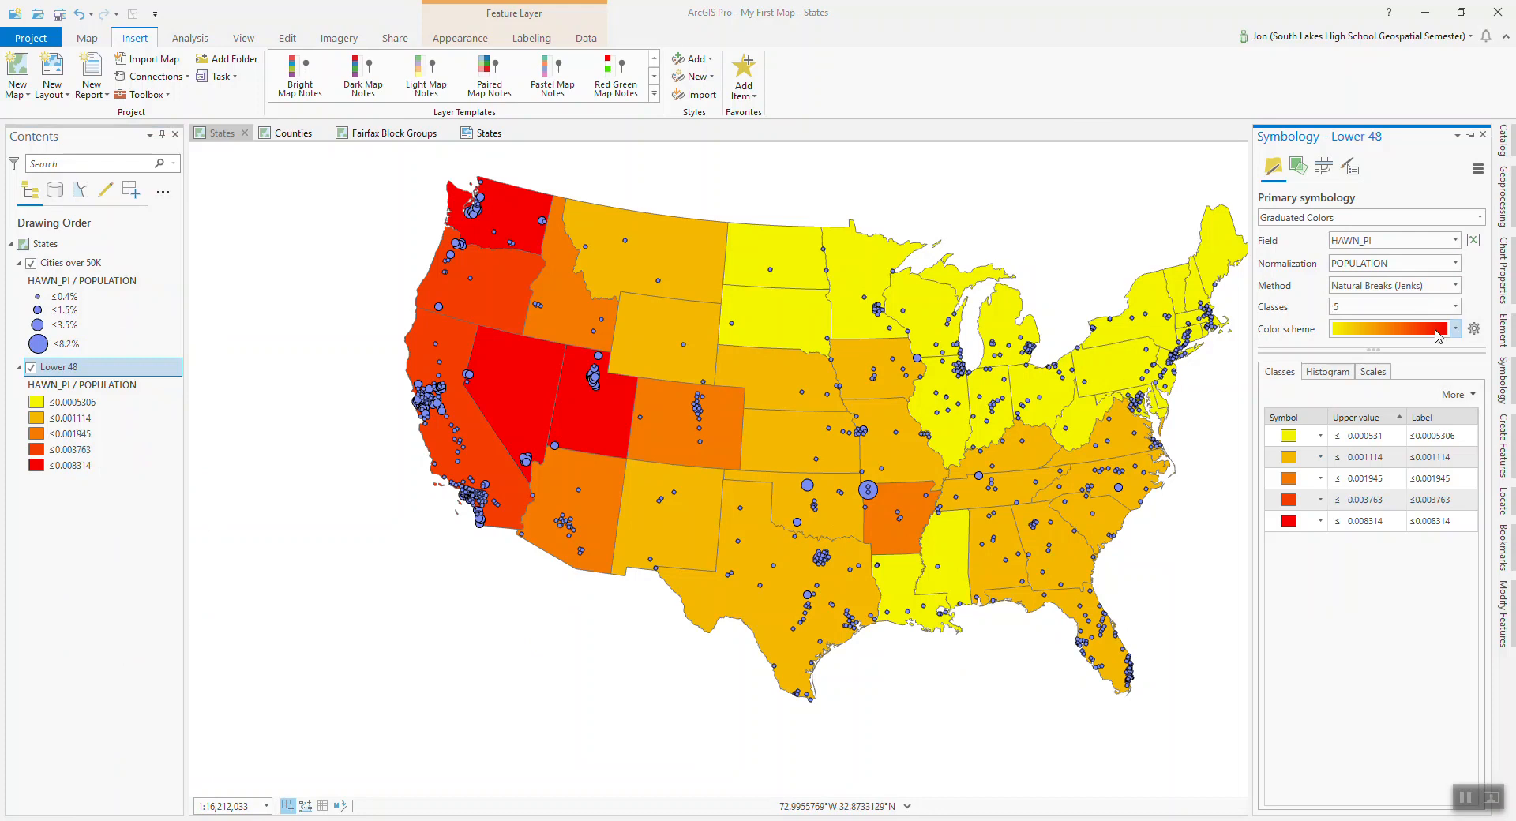
left_click(1351, 167)
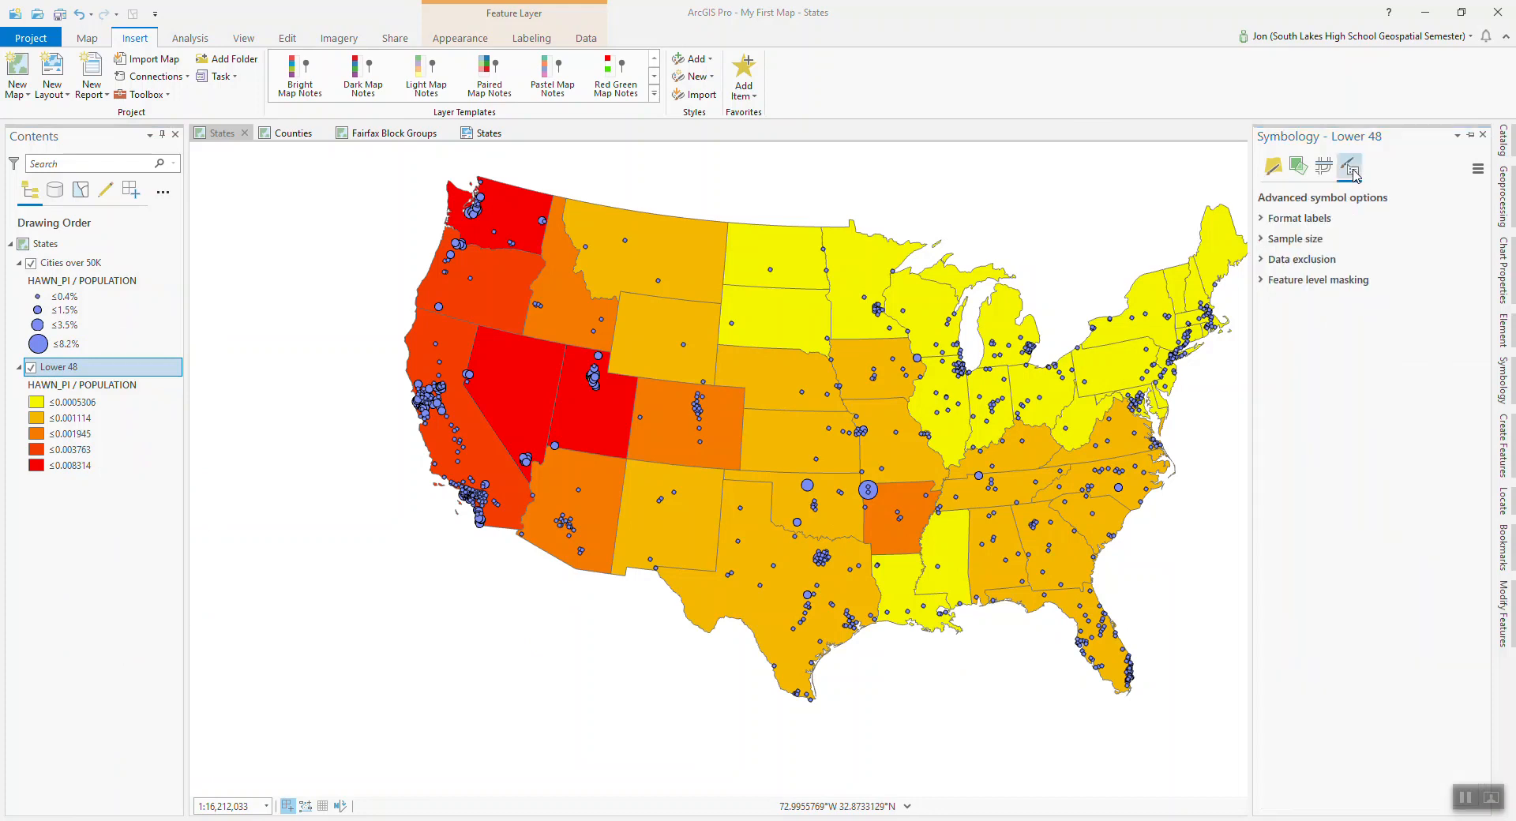
left_click(1262, 220)
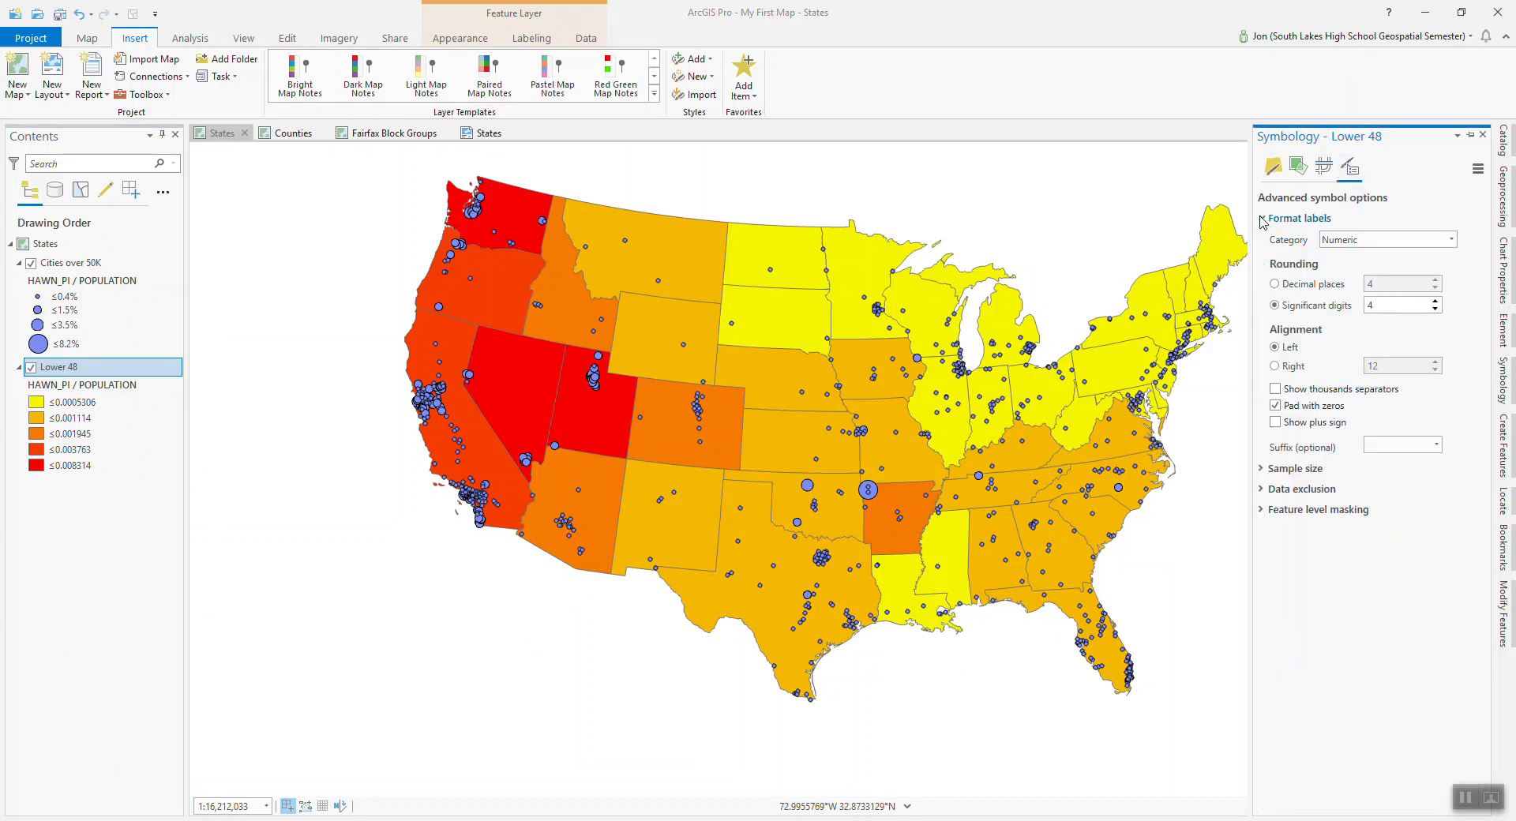
left_click(1451, 240)
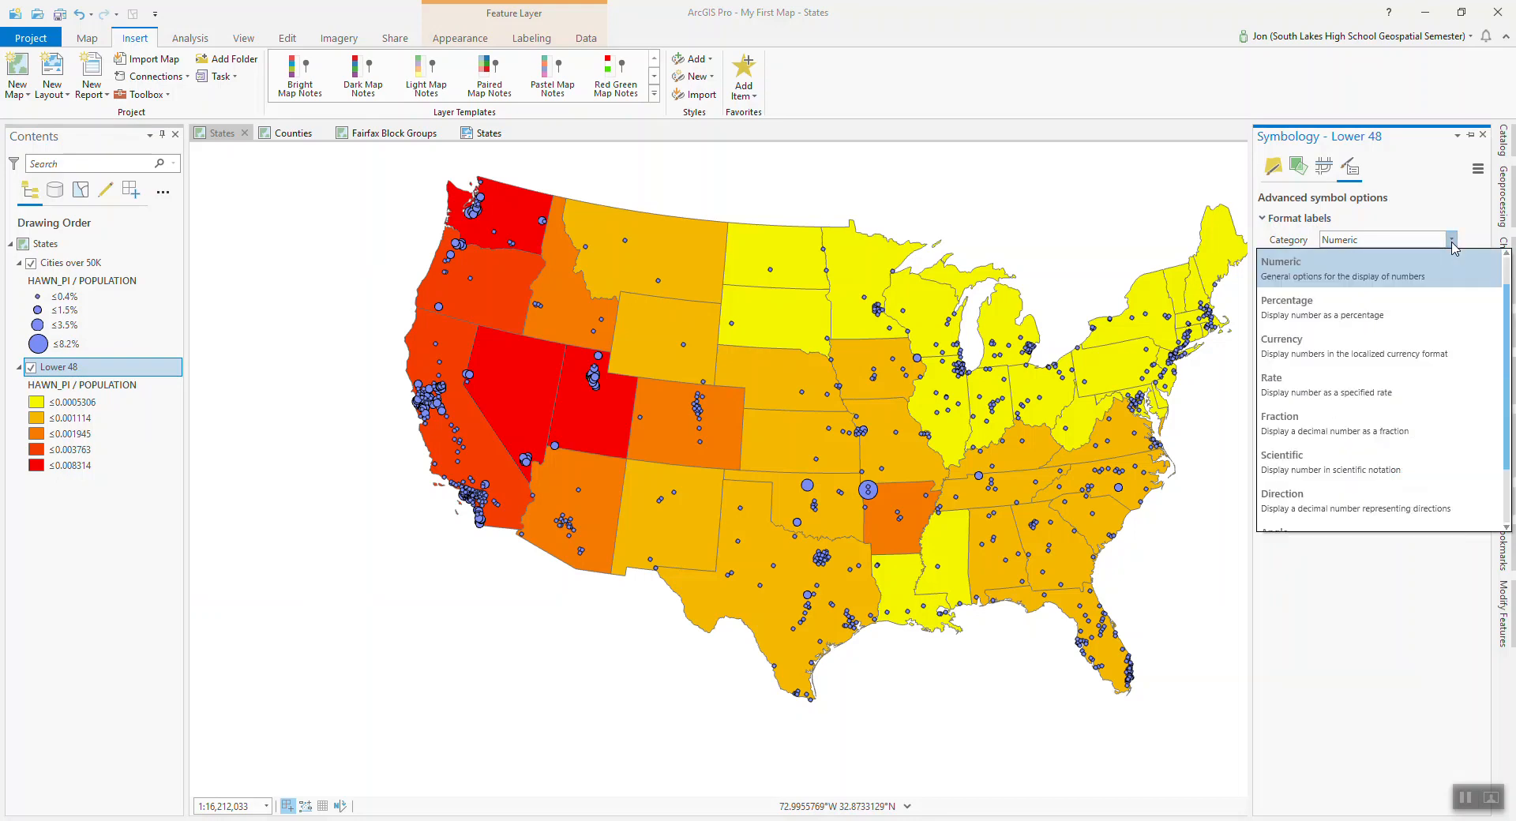
left_click(1360, 316)
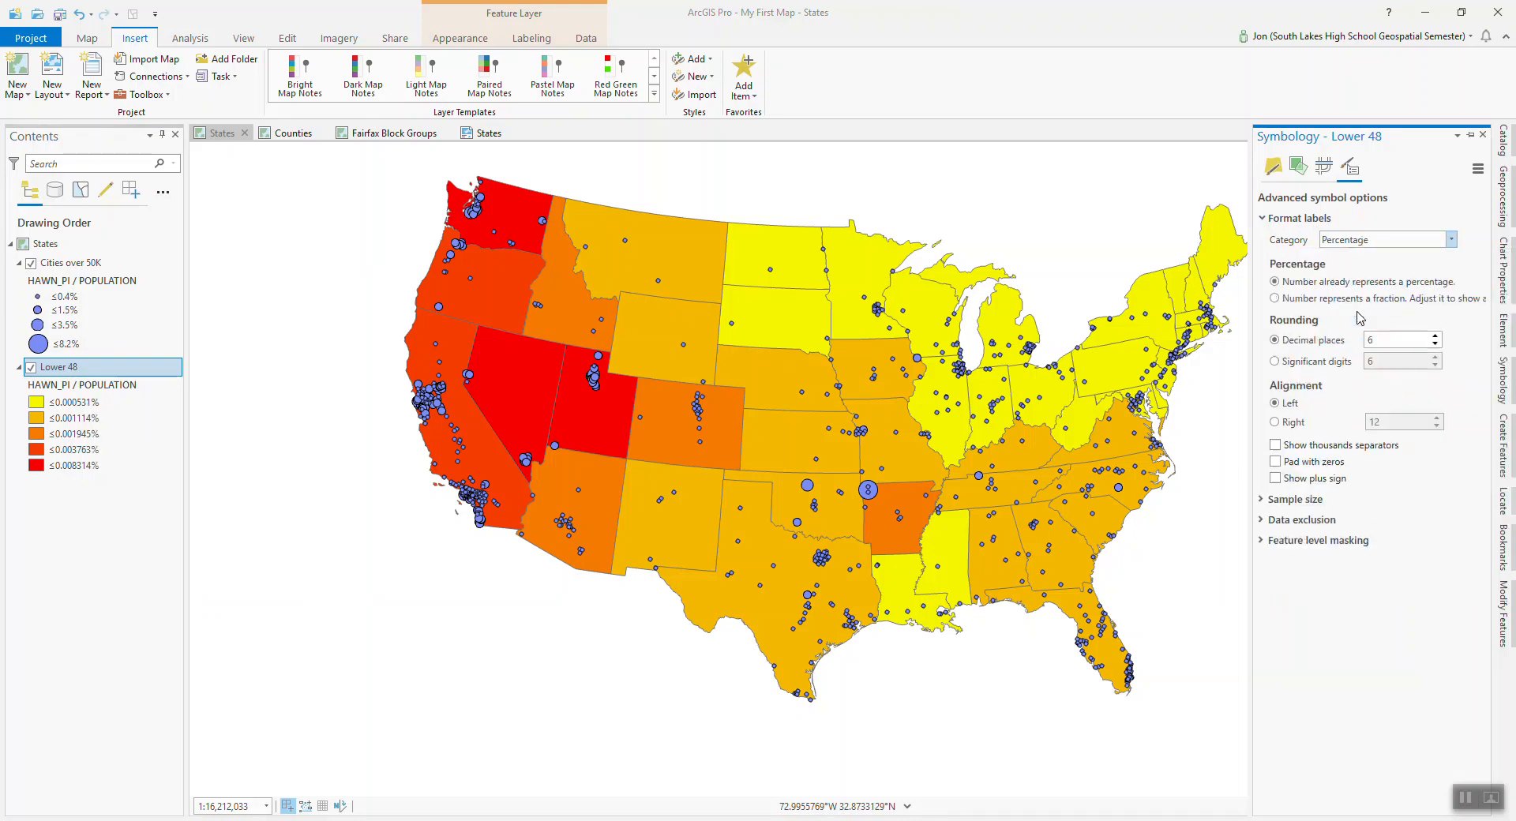
left_click(1274, 298)
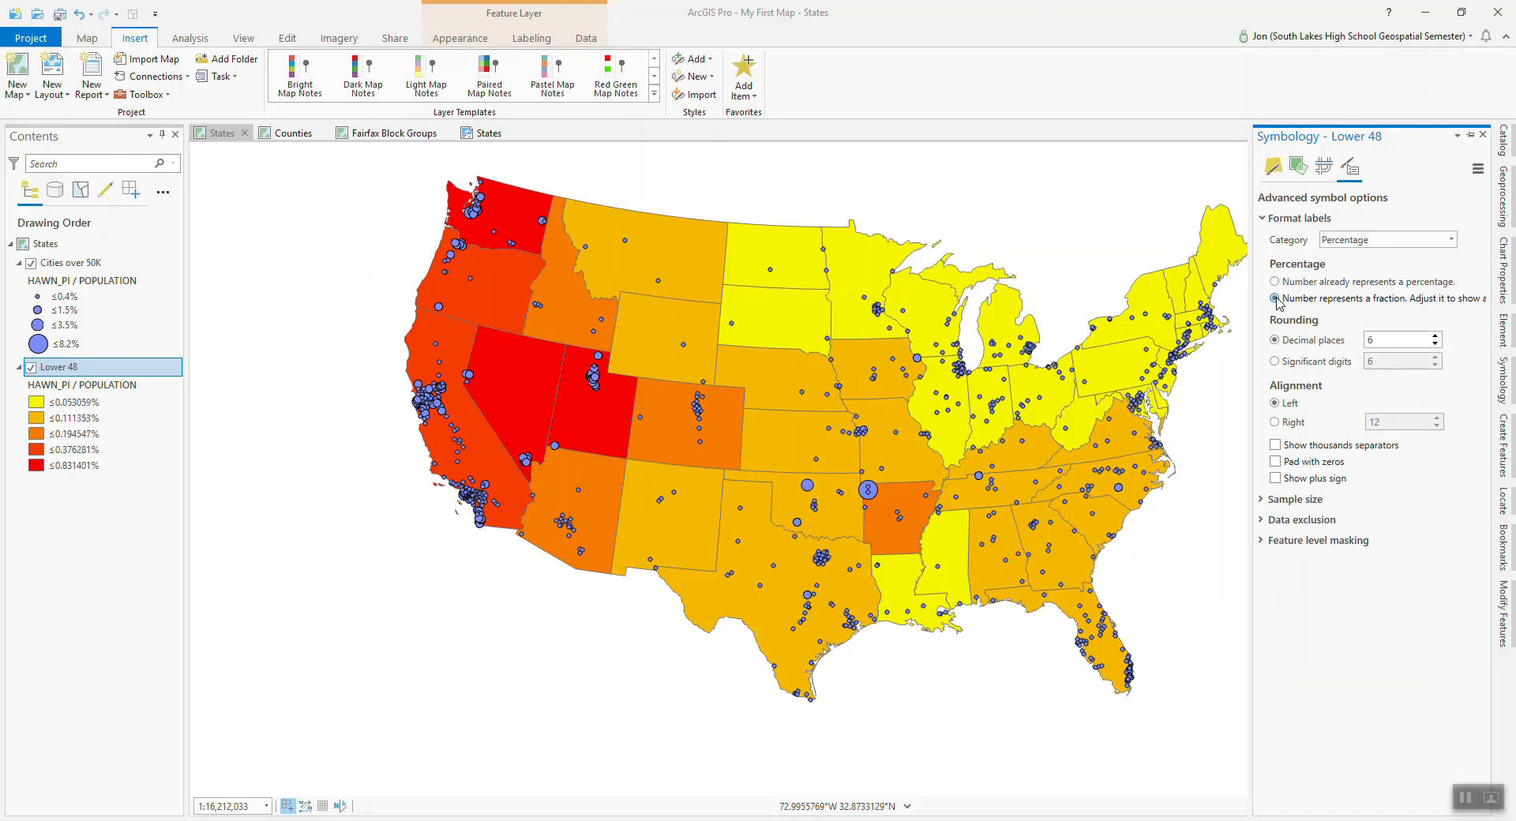
Round the Lower 48 percentage labels to 1 decimal place and return to the States layout.
left_click(1435, 346)
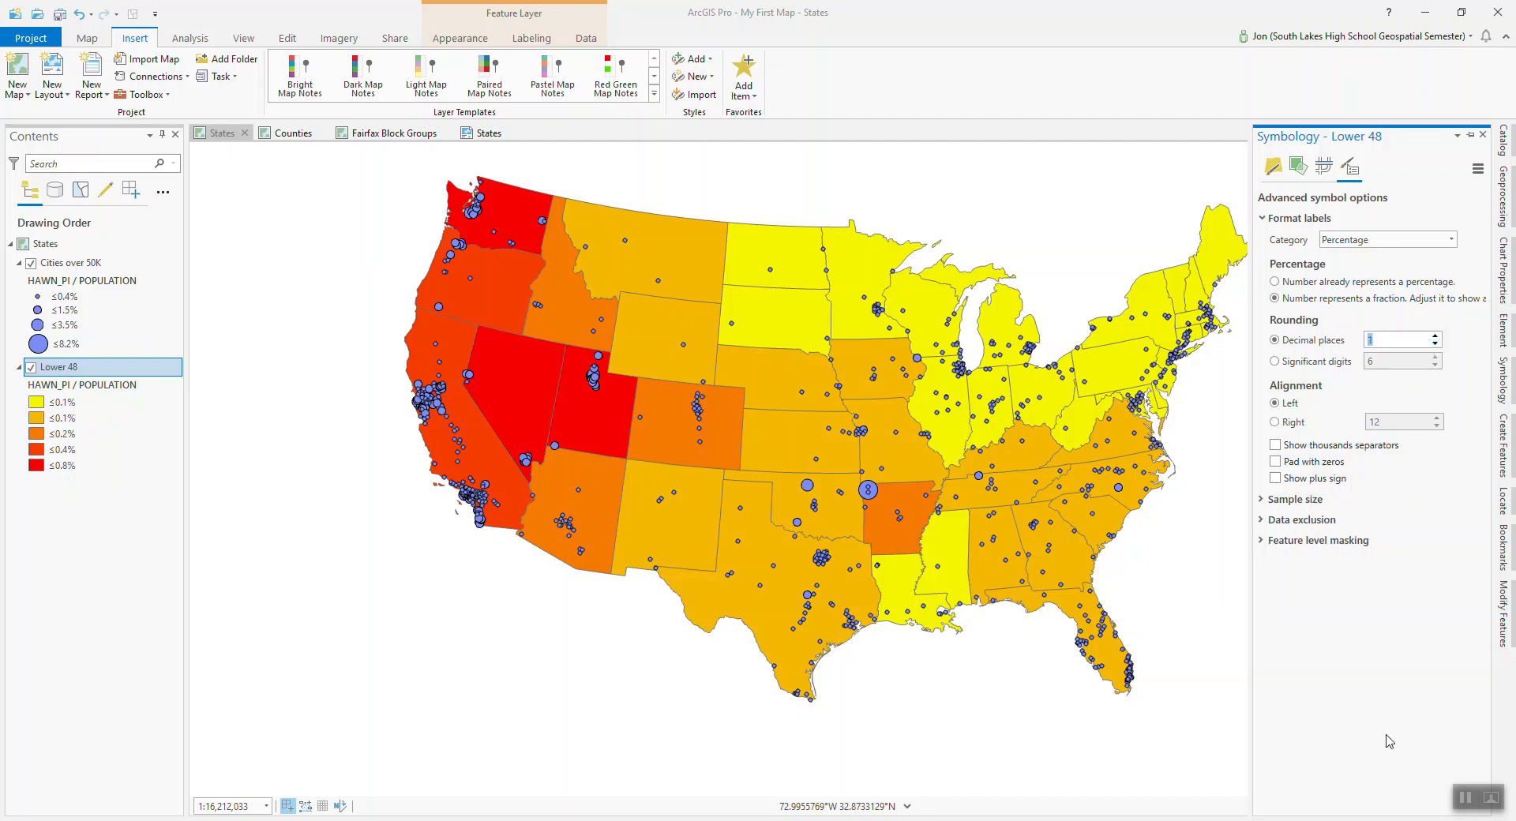
left_click(103, 615)
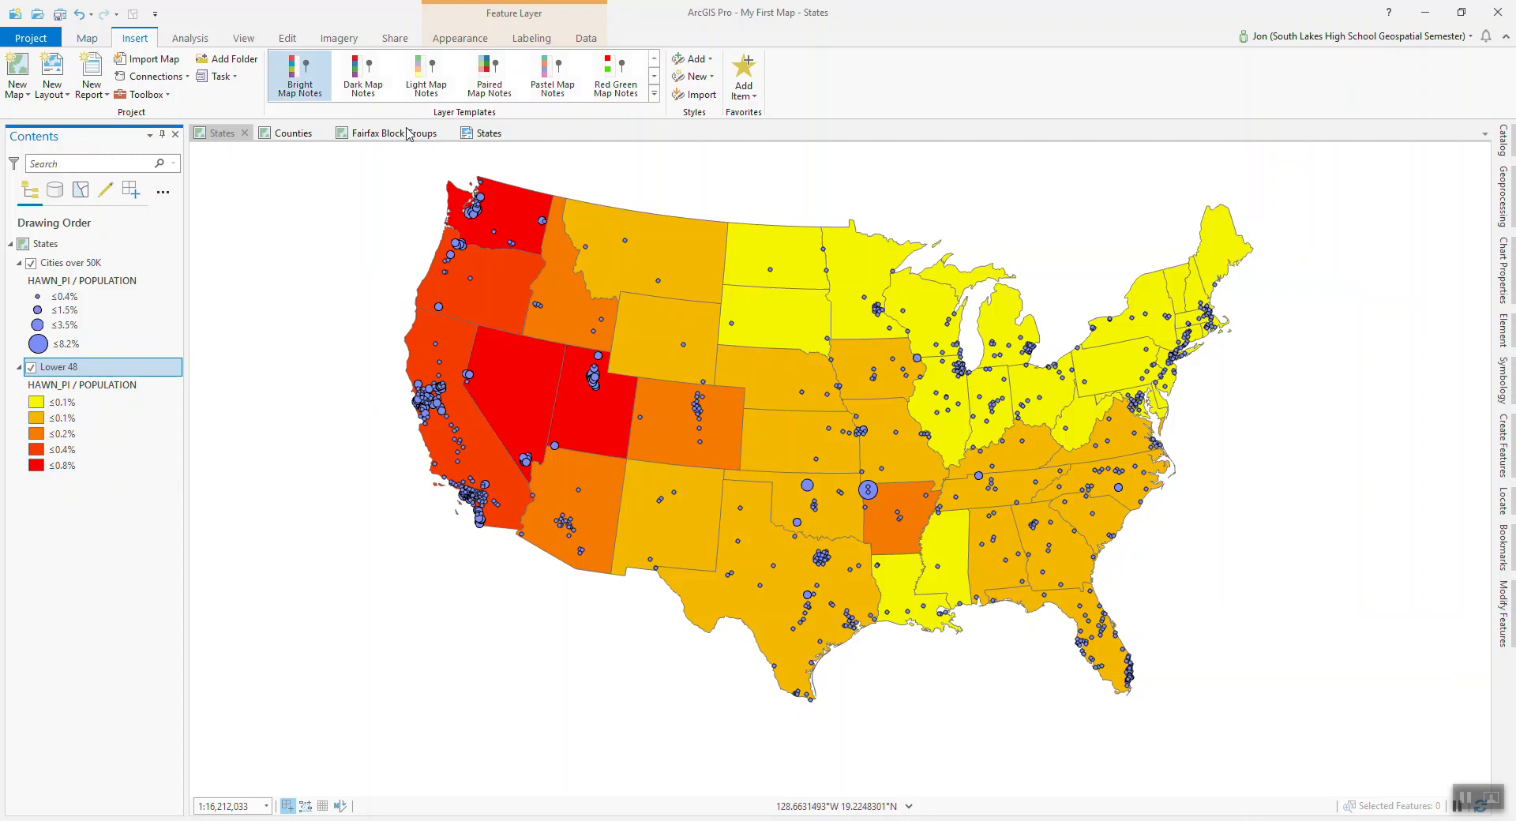
left_click(487, 134)
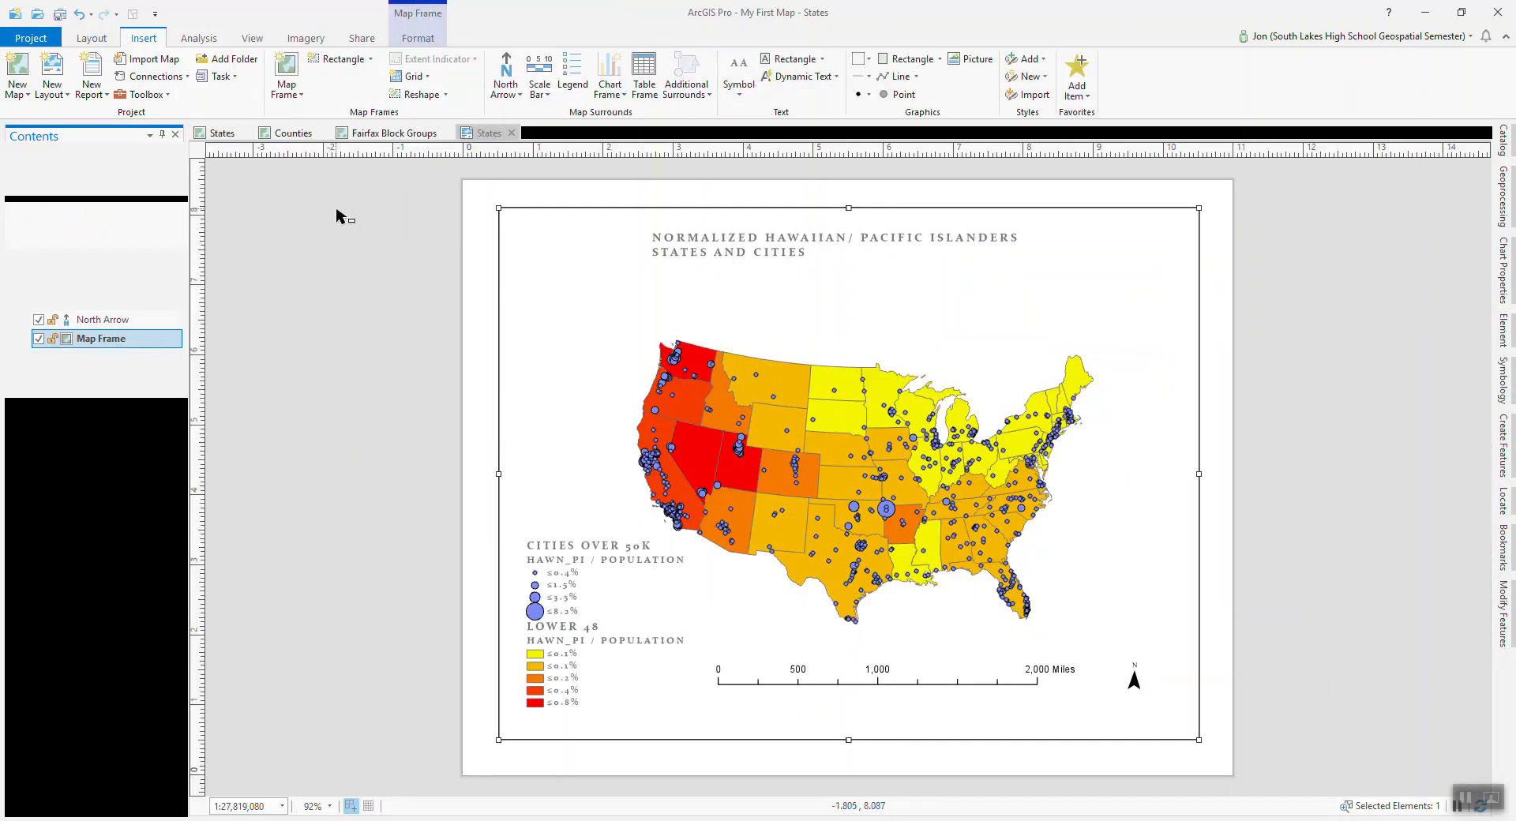
Activate the map frame in the States layout so that its map can be panned and zoomed.
left_click(84, 40)
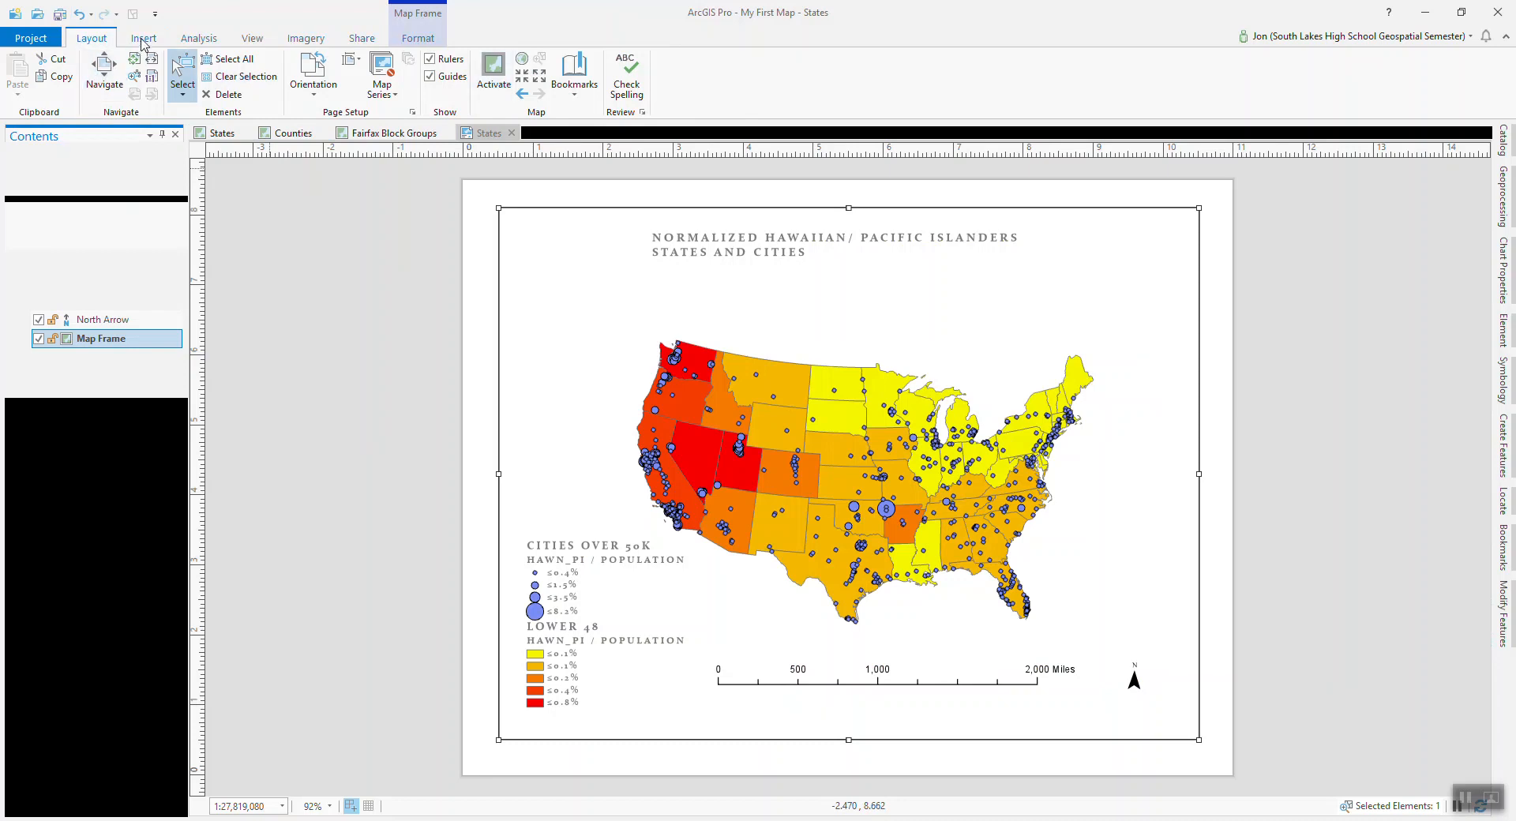
left_click(221, 134)
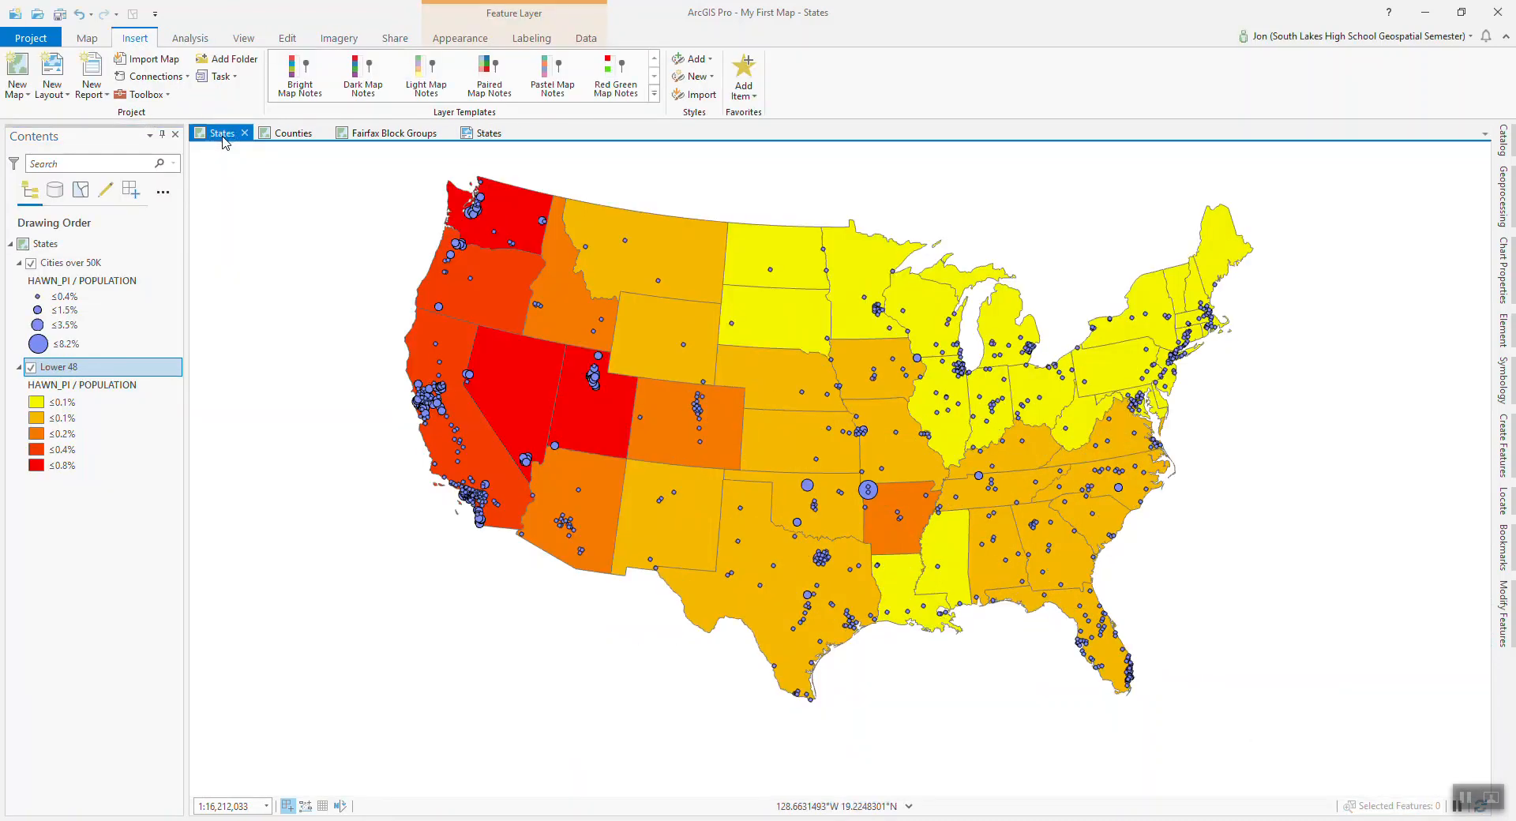
left_click(489, 133)
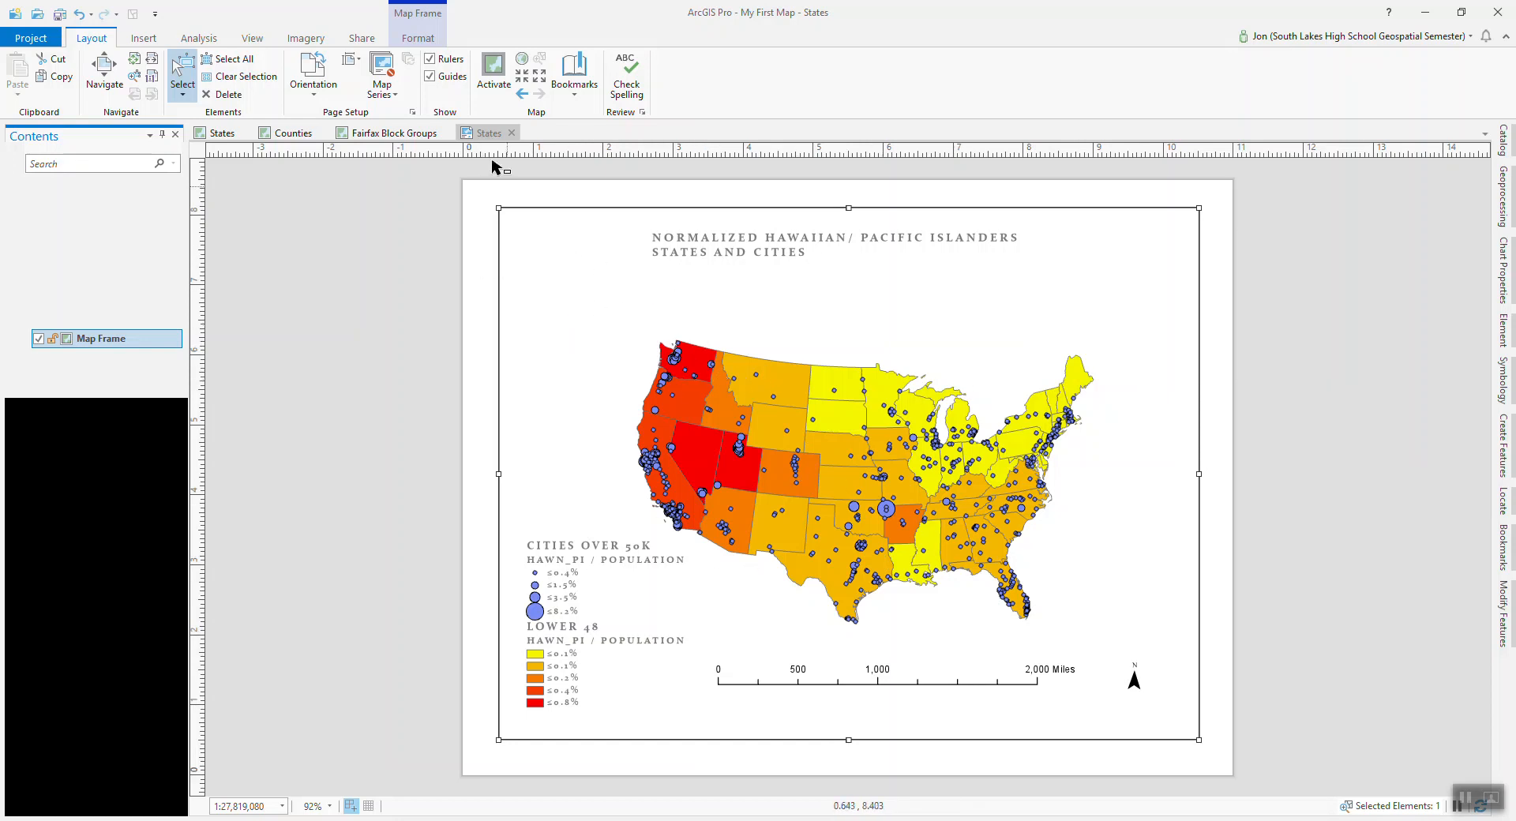
left_click(494, 71)
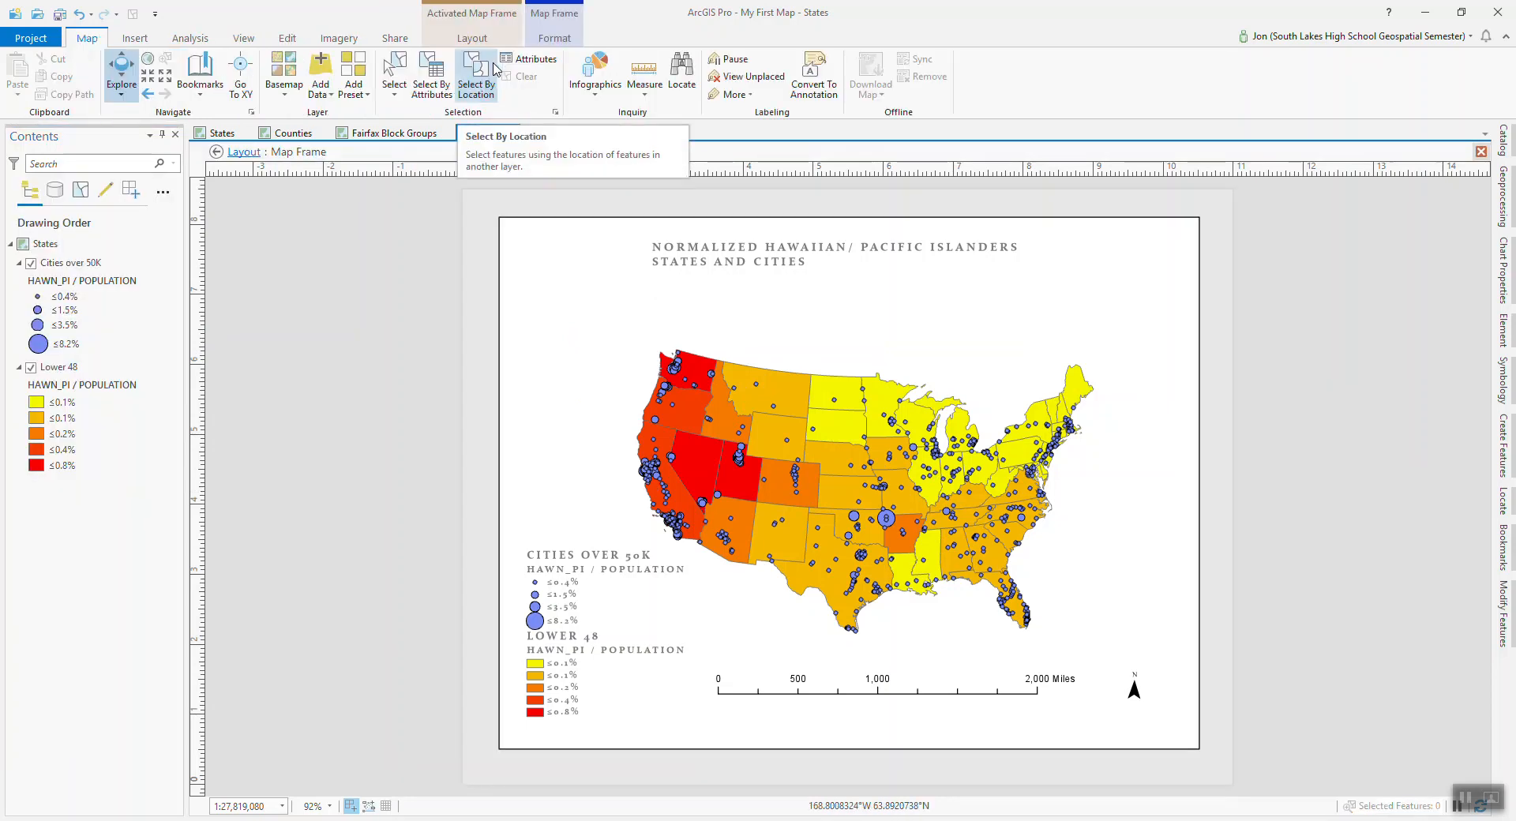
left_click(489, 76)
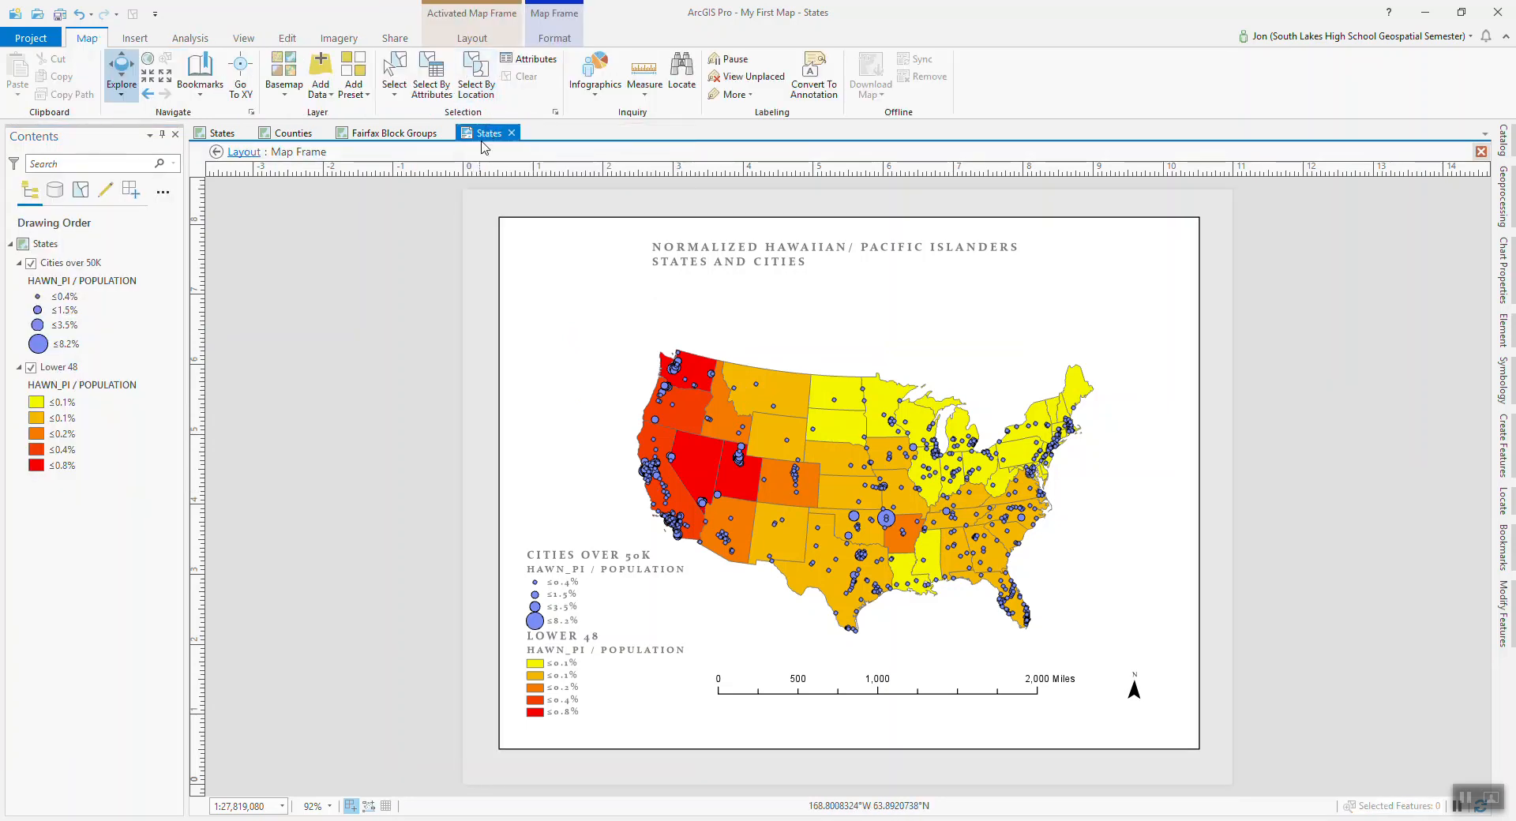
Shift the map slightly up and left inside the activated frame, keeping its scale at 1:27,819,080.
left_click(875, 436)
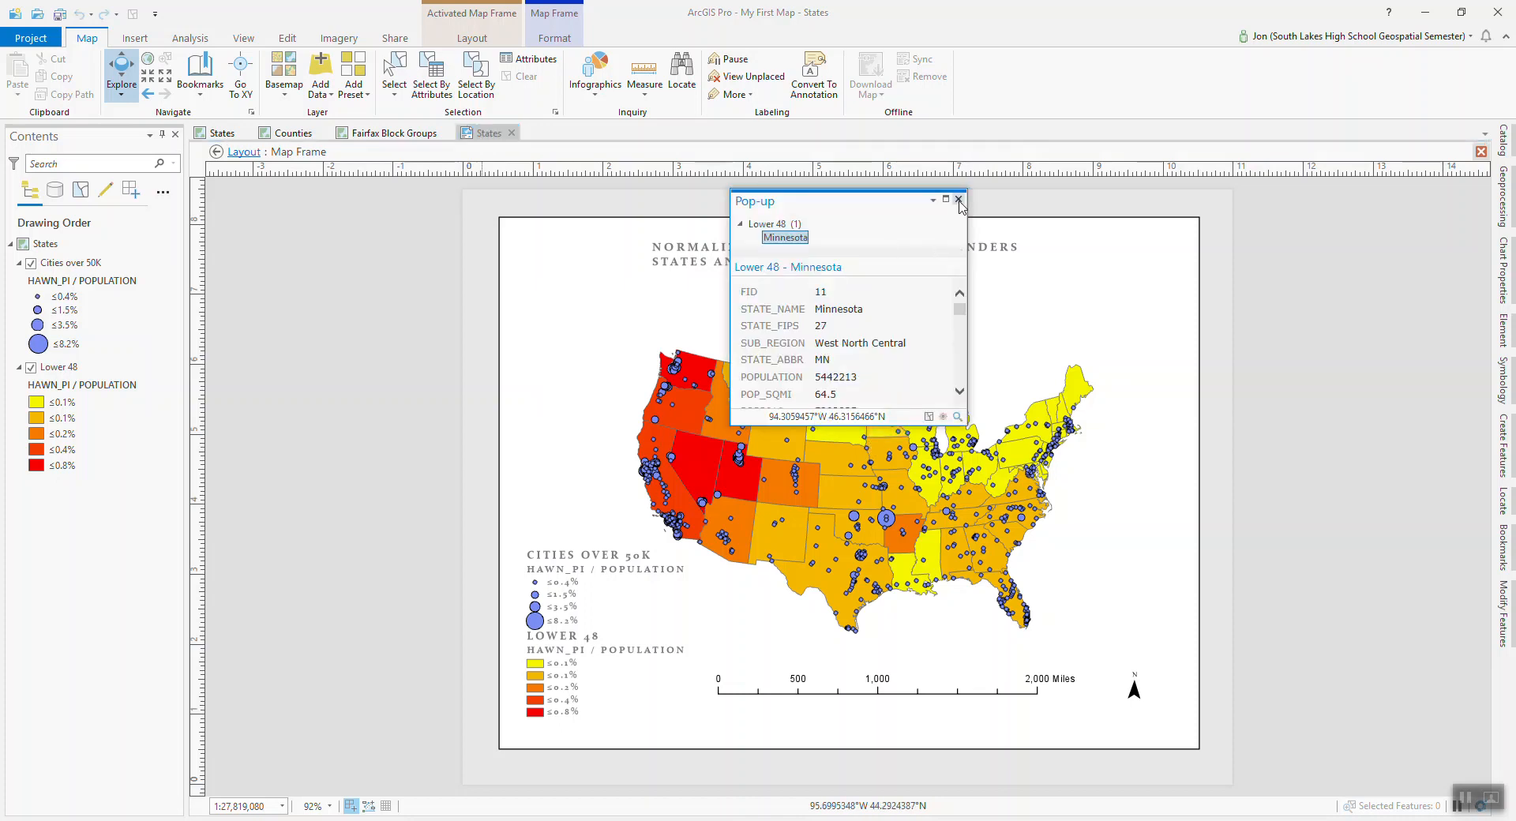
left_click(959, 199)
mouse_move(864, 459)
left_mouse_down()
mouse_move(819, 435)
mouse_move(852, 443)
left_mouse_up()
scroll(852, 443, "up", 3)
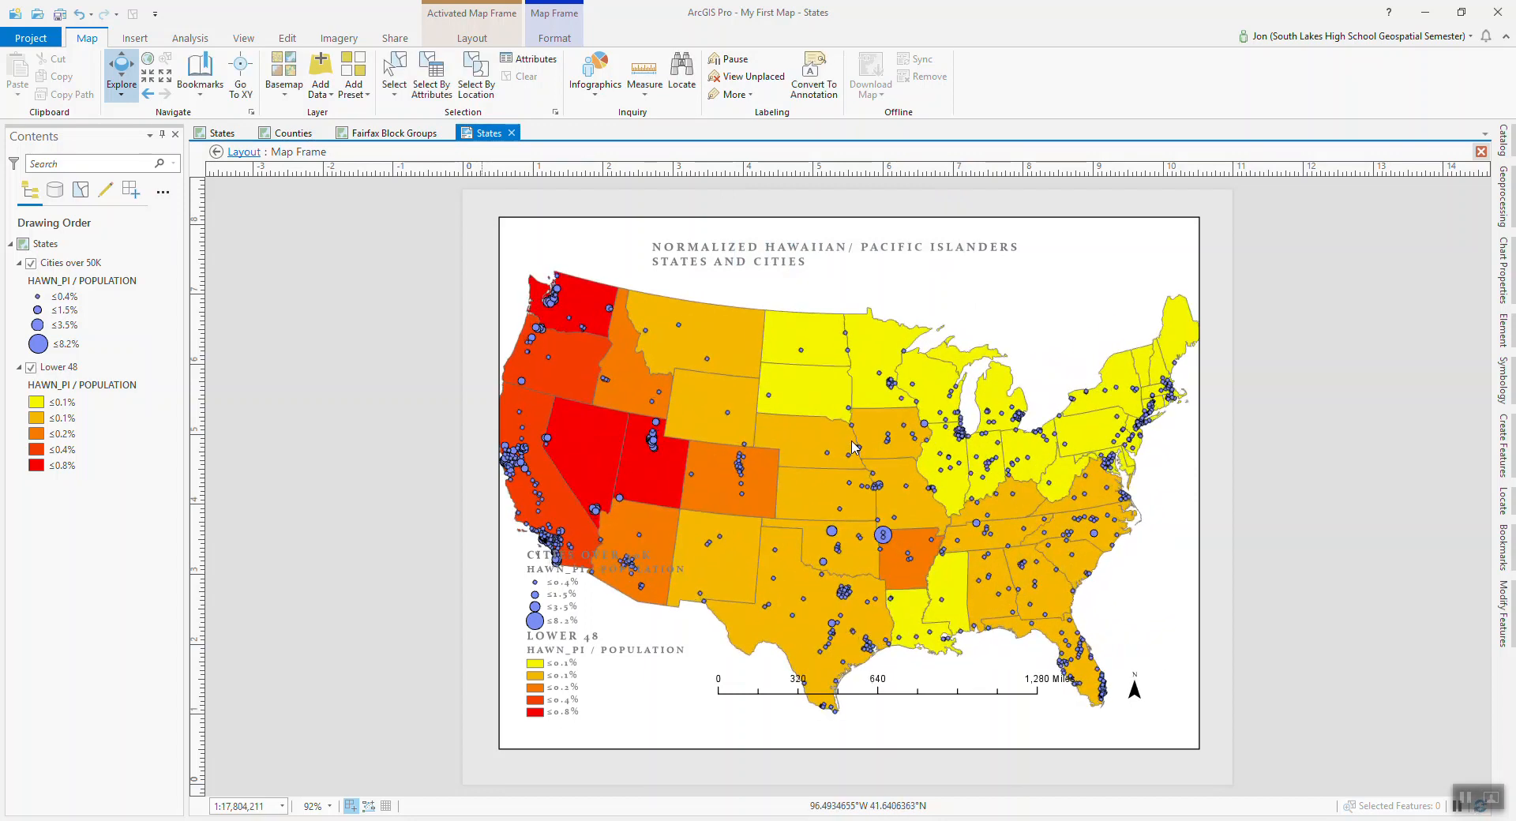
scroll(852, 442, "down", 3)
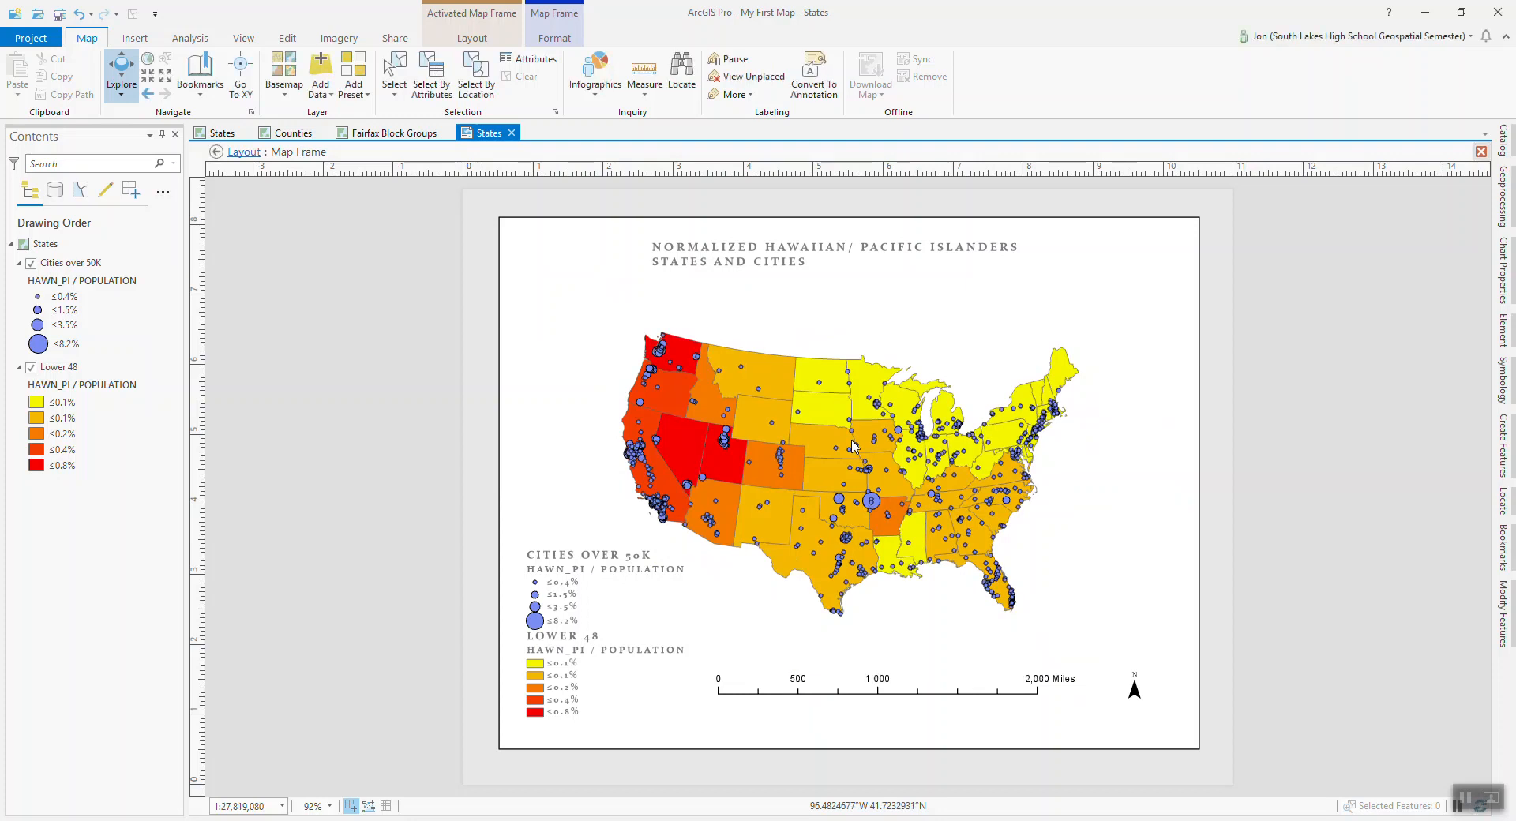